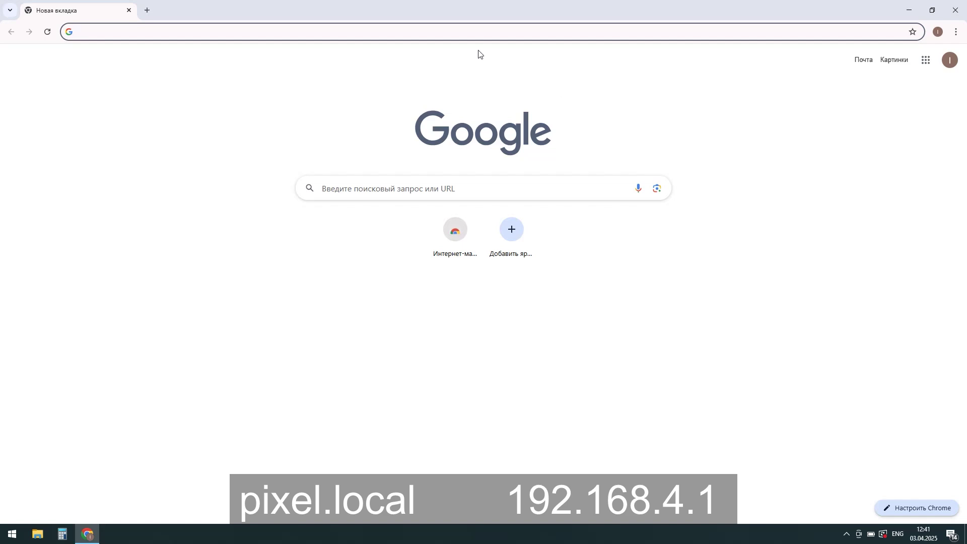
Try to open the Pixel Lights control page at pixel.local in the browser
{"action": "left_click", "coordinate": [473, 32]}
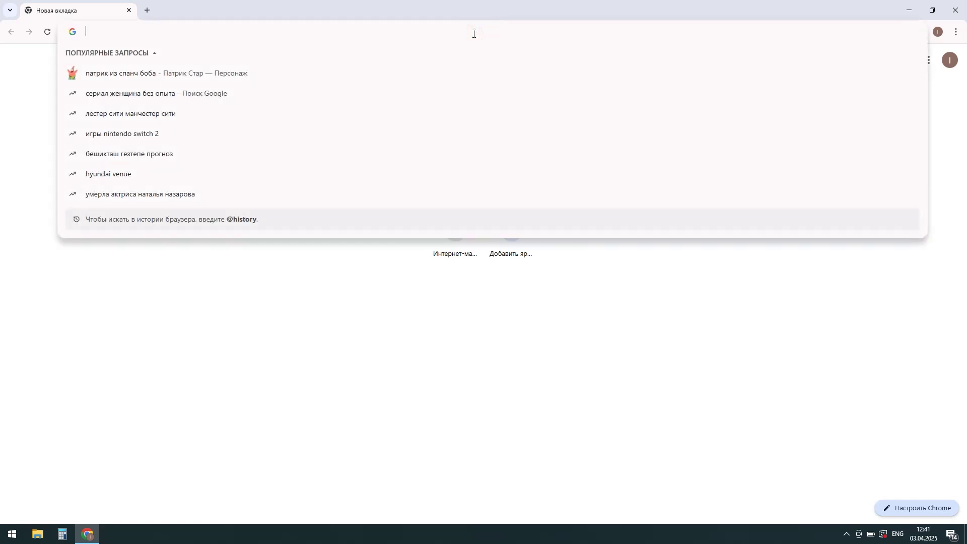
{"action": "type", "text": "pi"}
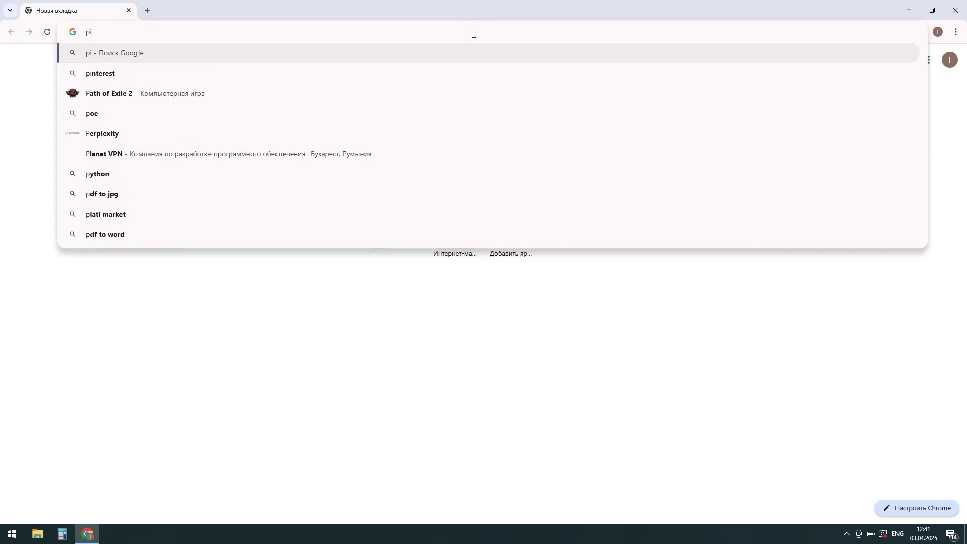
{"action": "type", "text": "xel."}
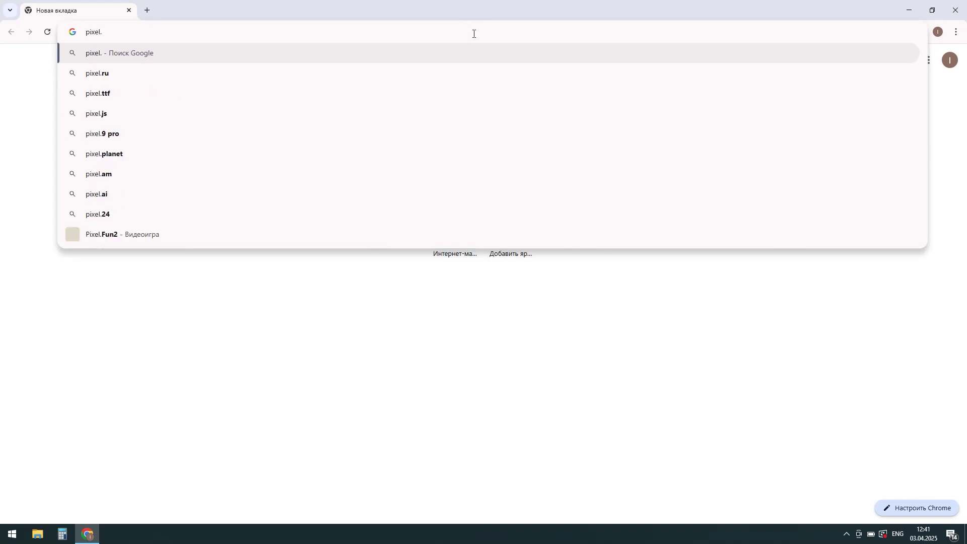
{"action": "type", "text": "local"}
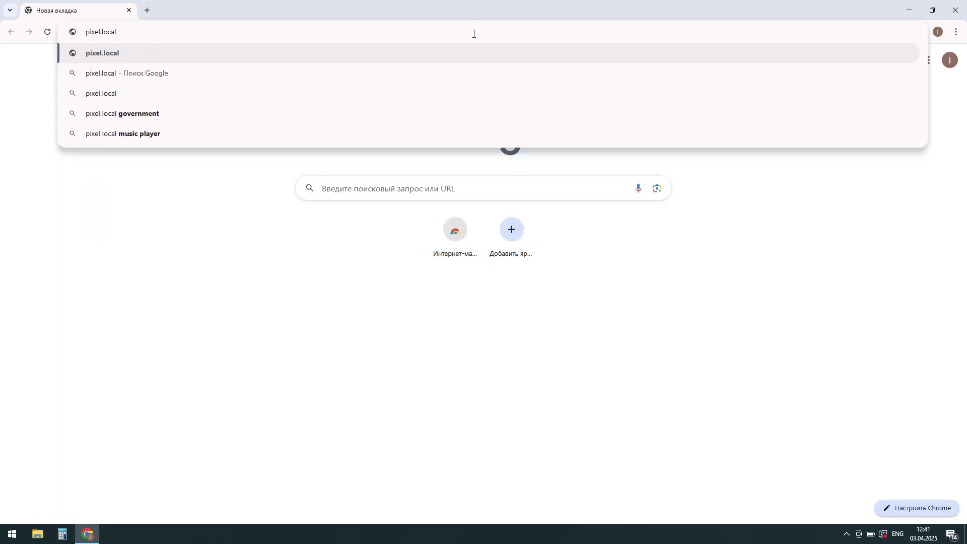
{"action": "key", "text": "Return"}
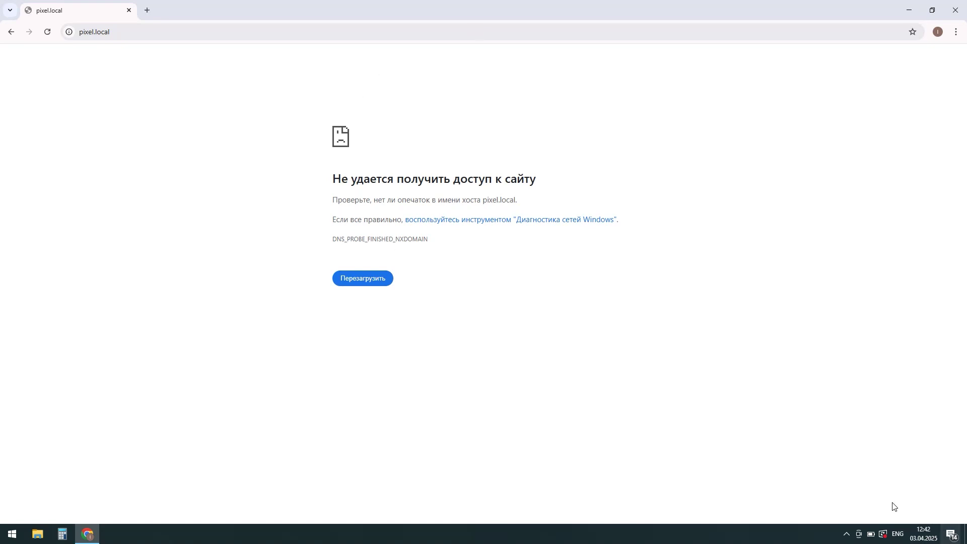
Connect the computer to the PIXEL_NET Wi-Fi network instead of pixeloffice
{"action": "left_click", "coordinate": [844, 537]}
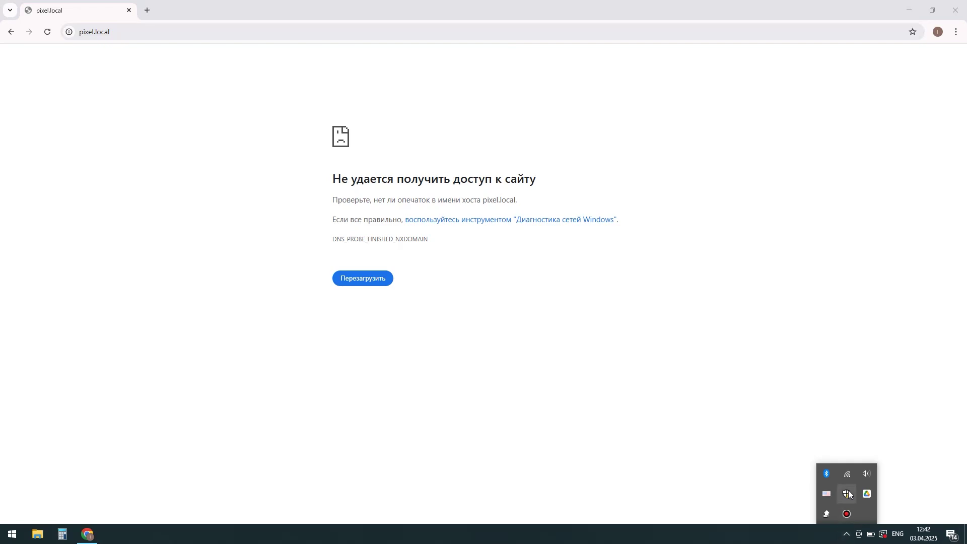
{"action": "left_click", "coordinate": [850, 474]}
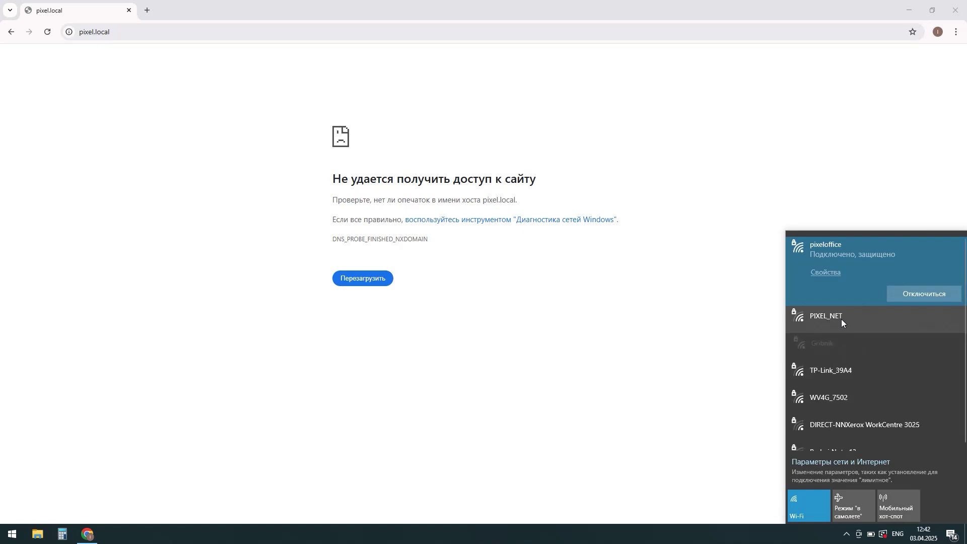
{"action": "left_click", "coordinate": [841, 318]}
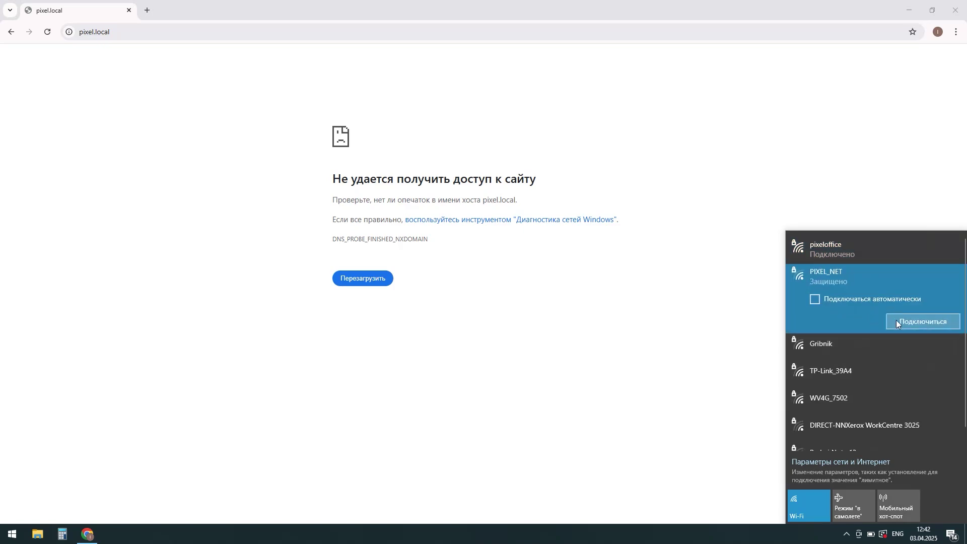
{"action": "left_click", "coordinate": [912, 322]}
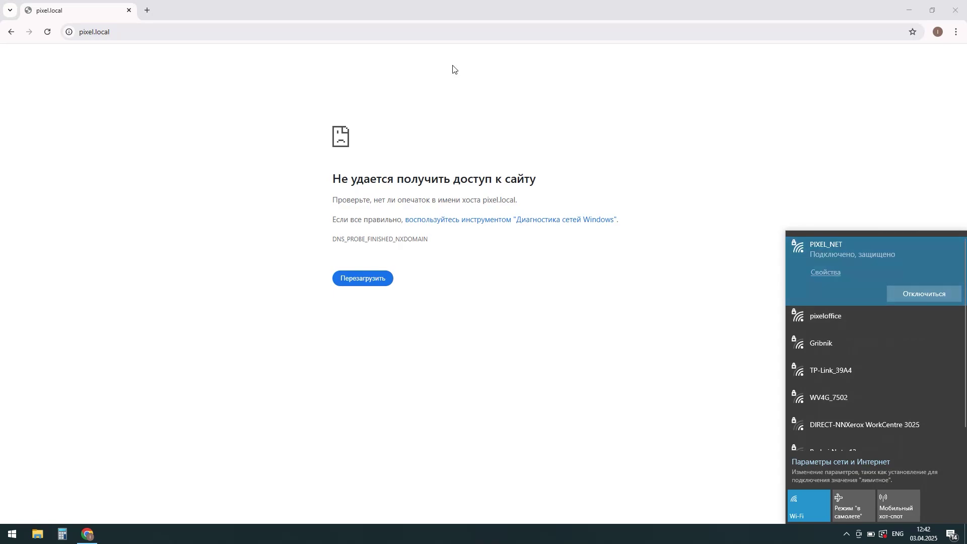
Load the pixel.local address again over the PIXEL_NET connection
{"action": "left_click", "coordinate": [116, 34]}
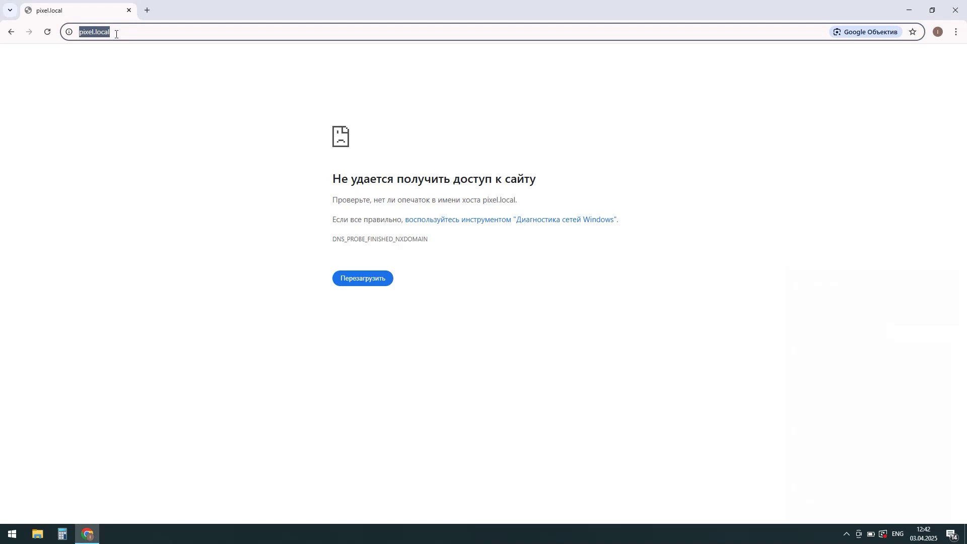
{"action": "left_click", "coordinate": [117, 34]}
{"action": "key", "text": "Return"}
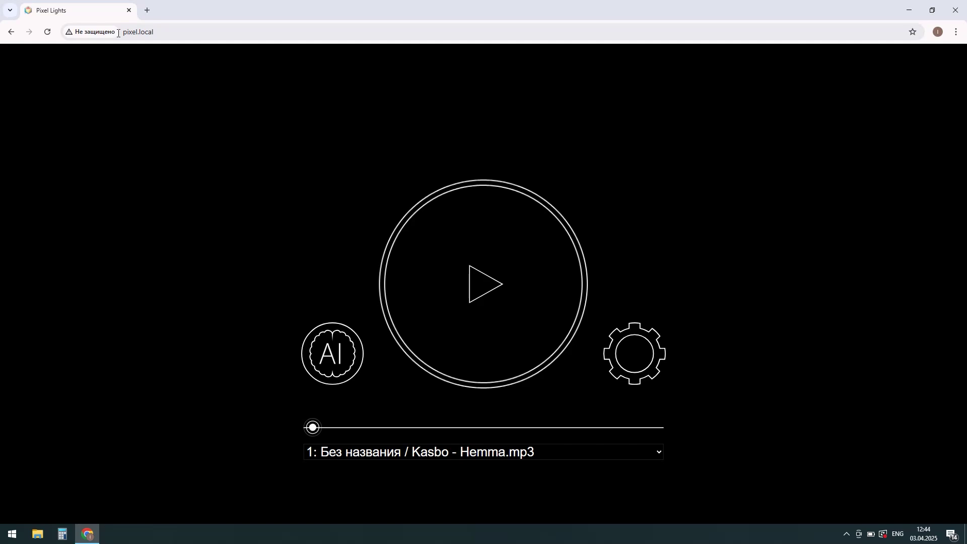
Play and pause the first program, move its playback position to about the middle, and briefly play it from there
{"action": "left_click", "coordinate": [476, 303]}
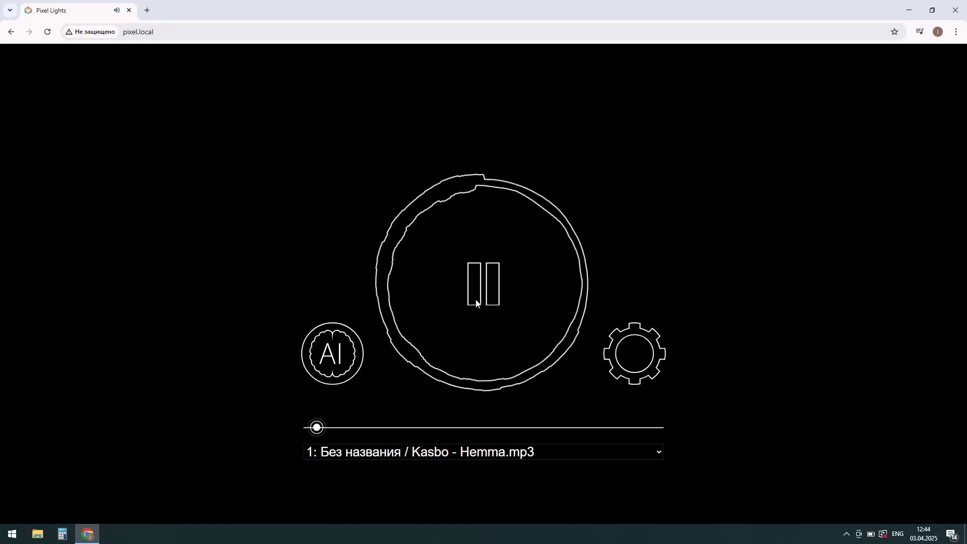
{"action": "left_click", "coordinate": [476, 303]}
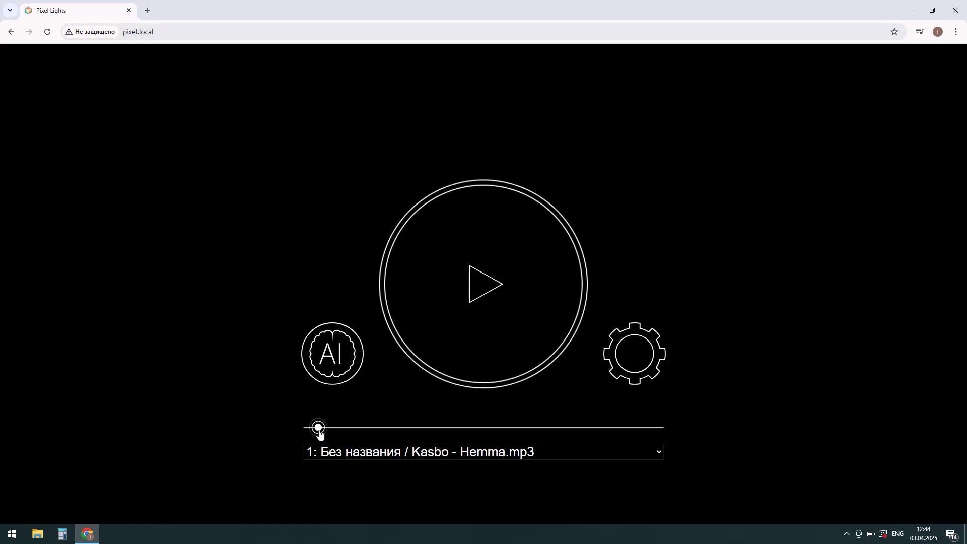
{"action": "left_click_drag", "start_coordinate": [319, 430], "coordinate": [491, 430]}
{"action": "left_click", "coordinate": [483, 285]}
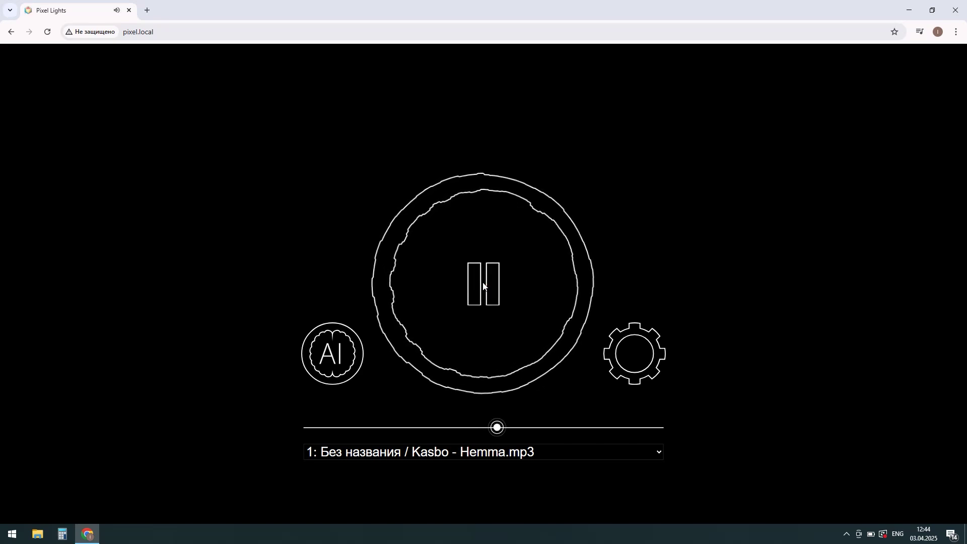
{"action": "left_click", "coordinate": [484, 284]}
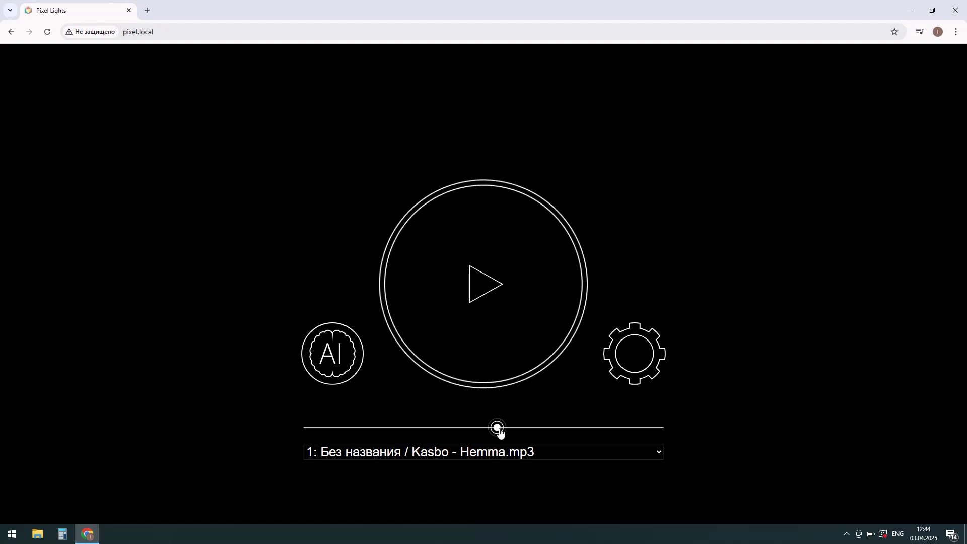
Rewind the first program to its beginning, play it briefly and pause it
{"action": "left_click_drag", "start_coordinate": [498, 431], "coordinate": [302, 431]}
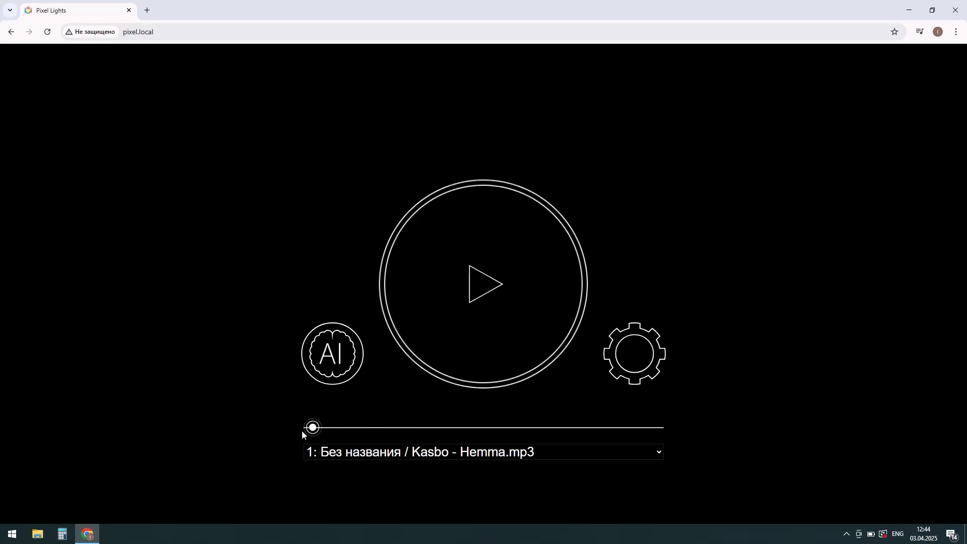
{"action": "left_click", "coordinate": [494, 293]}
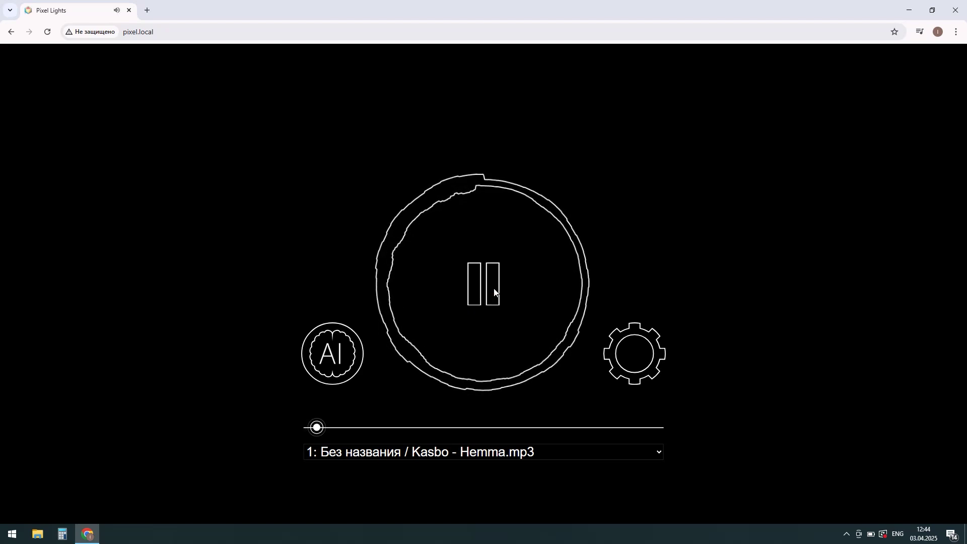
{"action": "left_click", "coordinate": [494, 292]}
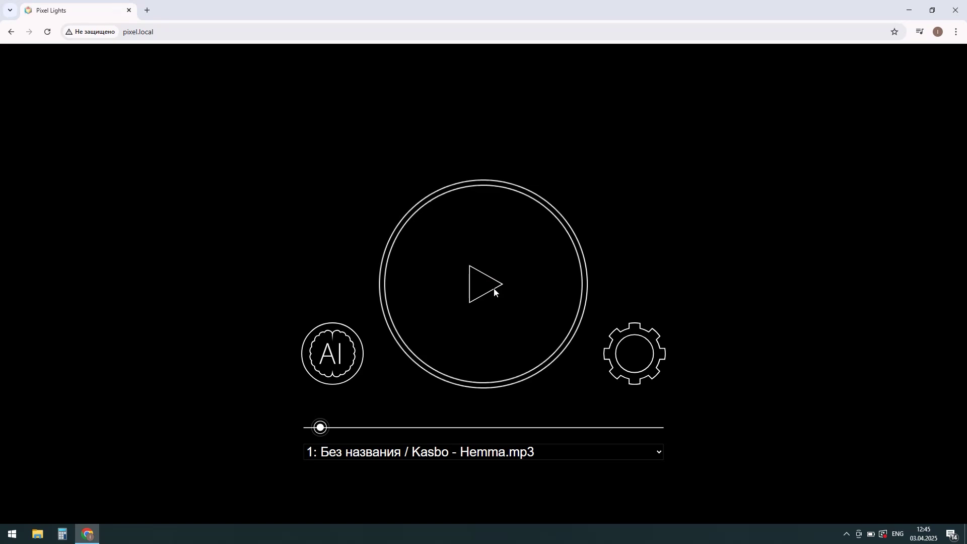
Look through the list of program slots and keep the first program selected
{"action": "left_click", "coordinate": [346, 456]}
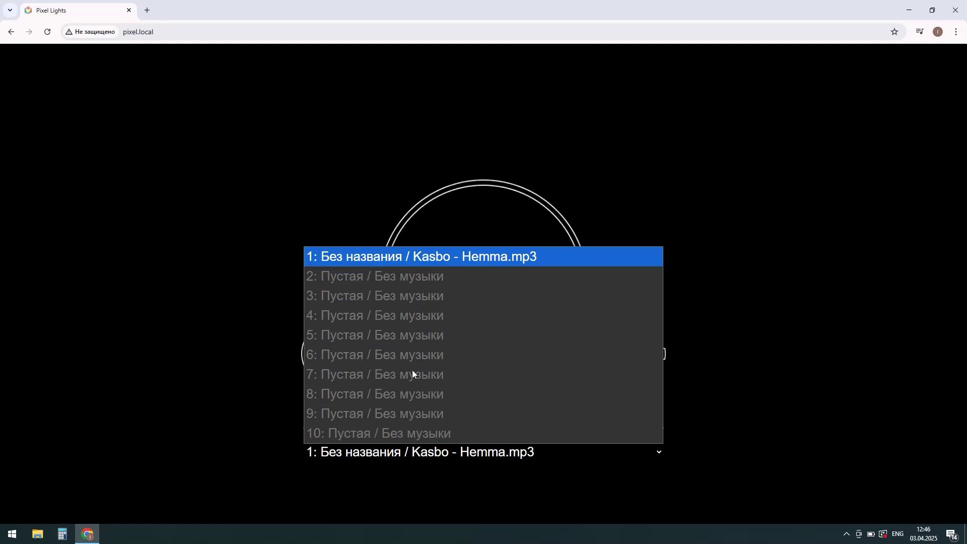
{"action": "left_click", "coordinate": [426, 455]}
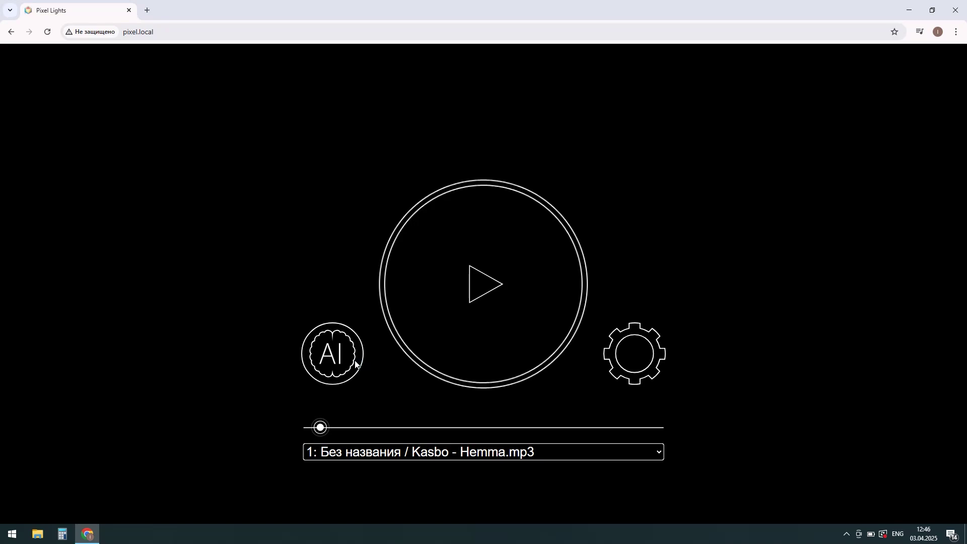
Open the AI smart mode and go through the composed program's images back to the first one
{"action": "left_click", "coordinate": [331, 350]}
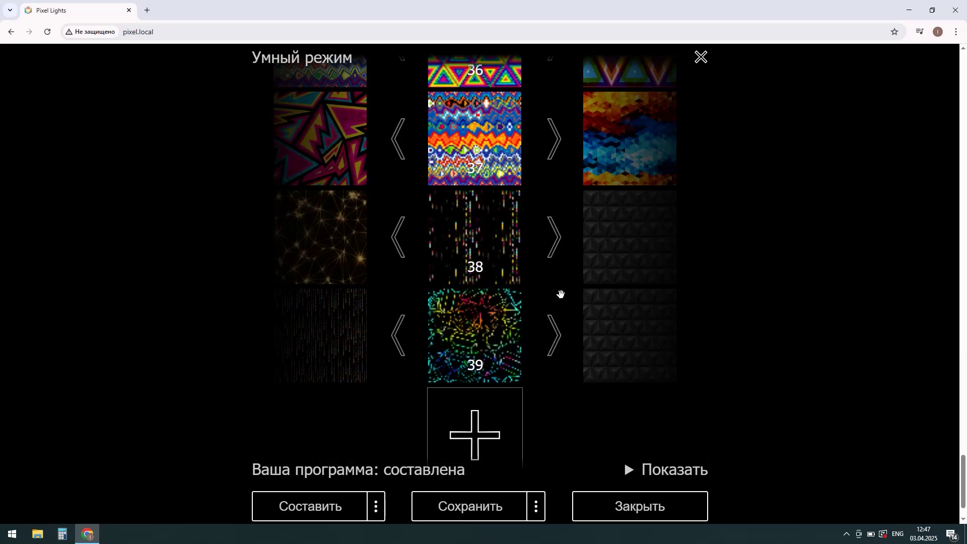
{"action": "scroll", "coordinate": [561, 294], "scroll_direction": "up", "scroll_amount": 20}
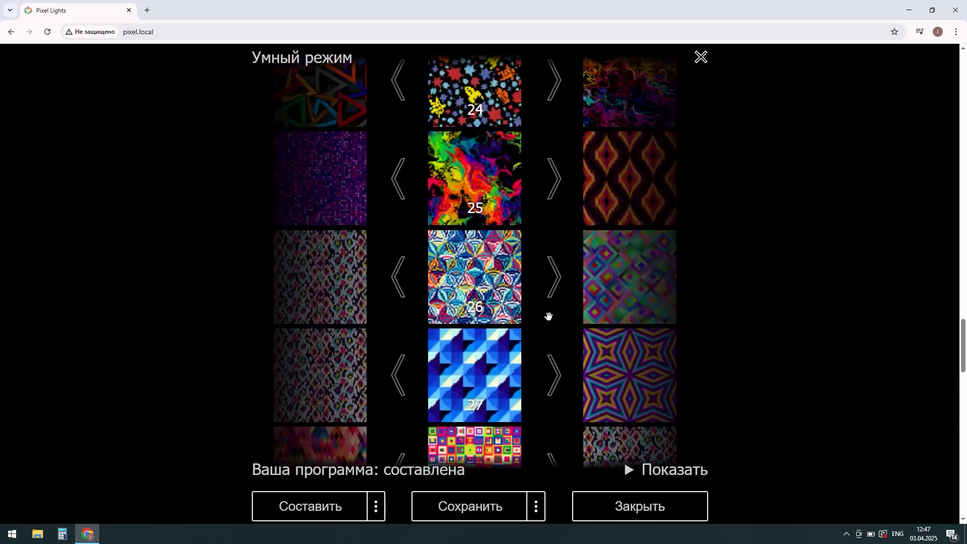
{"action": "scroll", "coordinate": [549, 316], "scroll_direction": "up", "scroll_amount": 20}
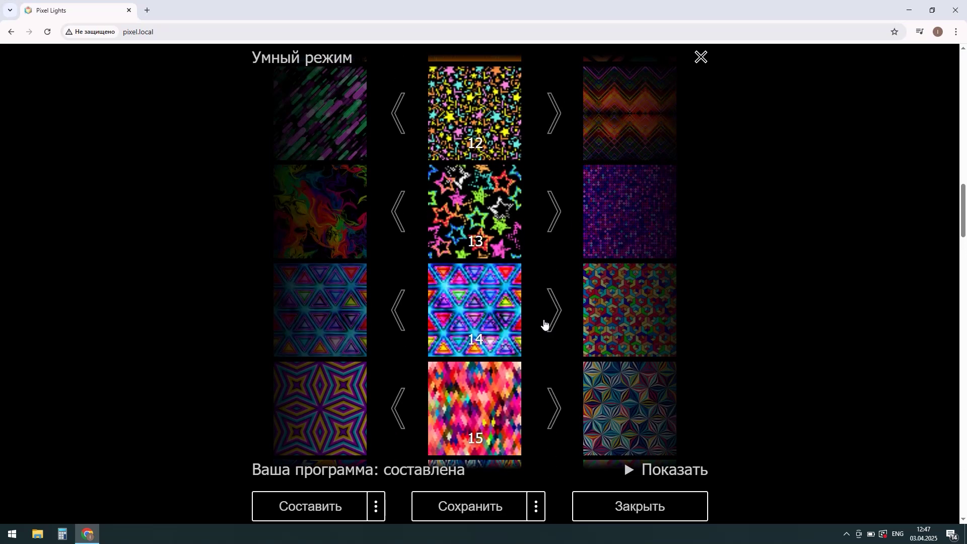
{"action": "scroll", "coordinate": [545, 324], "scroll_direction": "up", "scroll_amount": 10}
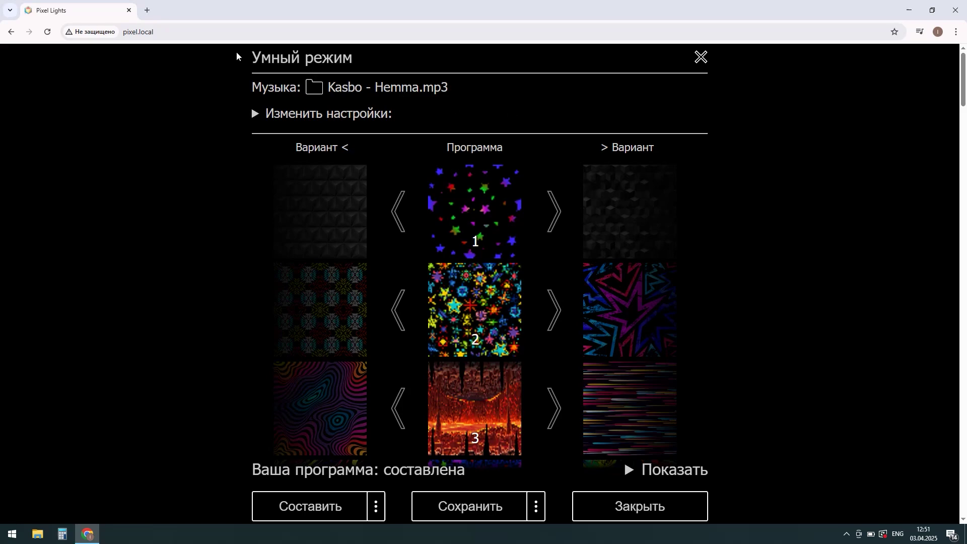
Load "Luca Vasta, Roosevelt - Black Tears White Lies Roosevelt Remix.mp3" from the Изображения folder as the program's music
{"action": "left_click", "coordinate": [316, 91]}
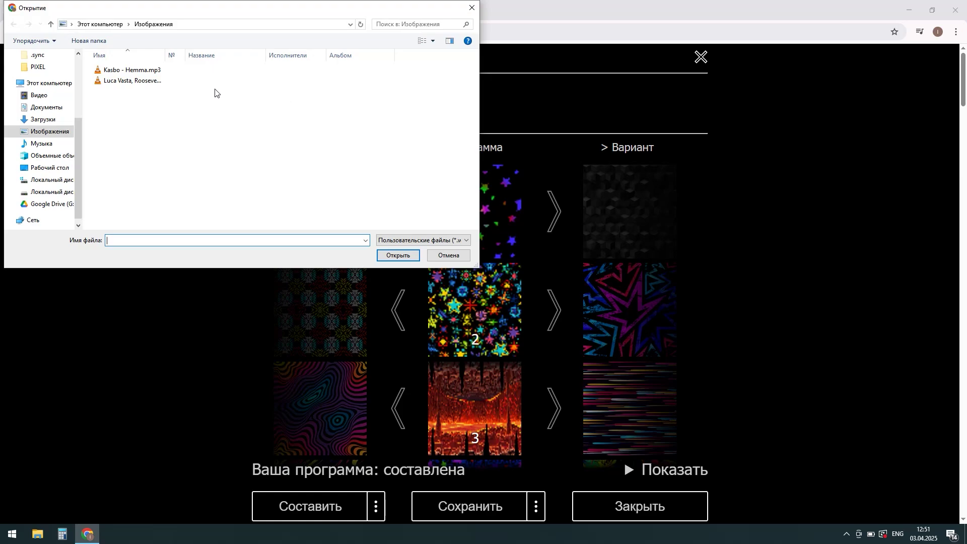
{"action": "left_click", "coordinate": [116, 83]}
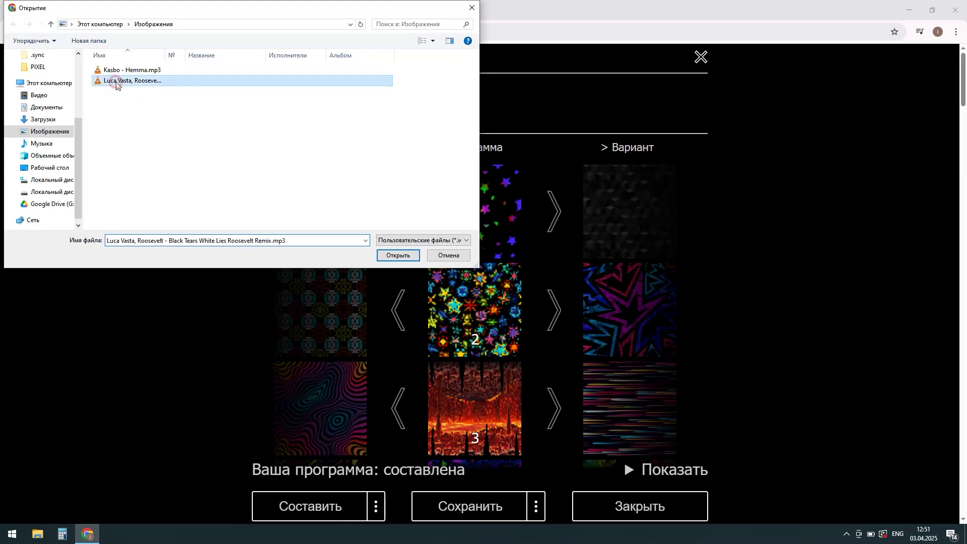
{"action": "left_click", "coordinate": [400, 257]}
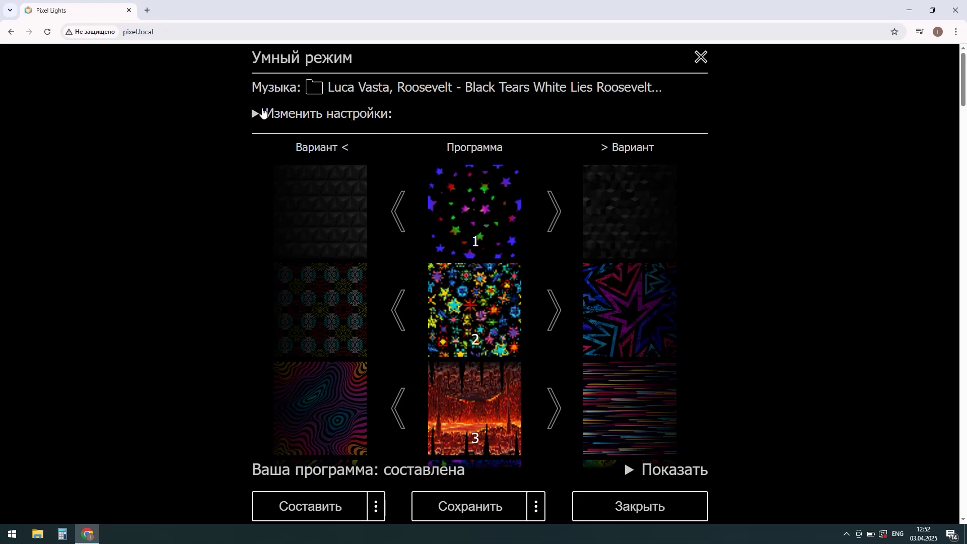
Expand the smart mode's settings and program section, and assign the program to empty cell 2
{"action": "left_click", "coordinate": [263, 113]}
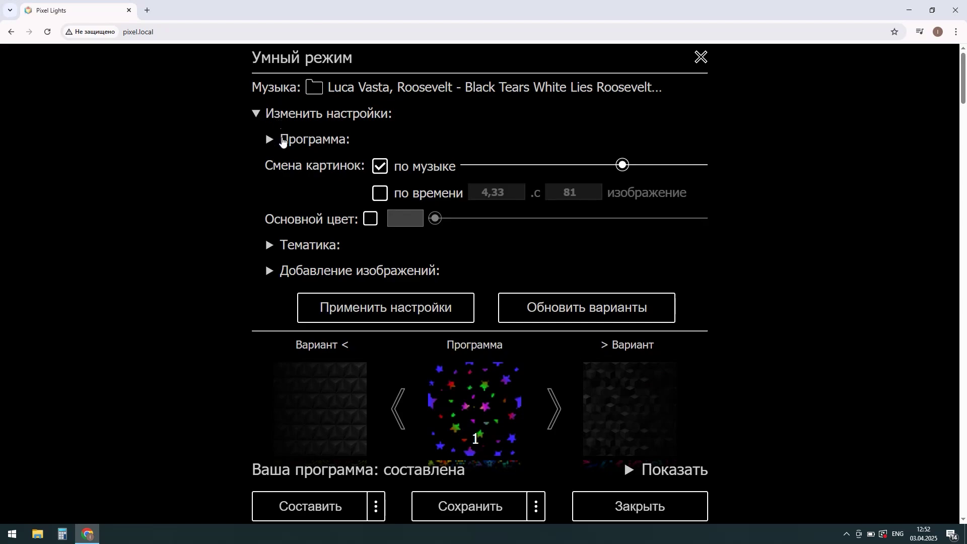
{"action": "left_click", "coordinate": [282, 142]}
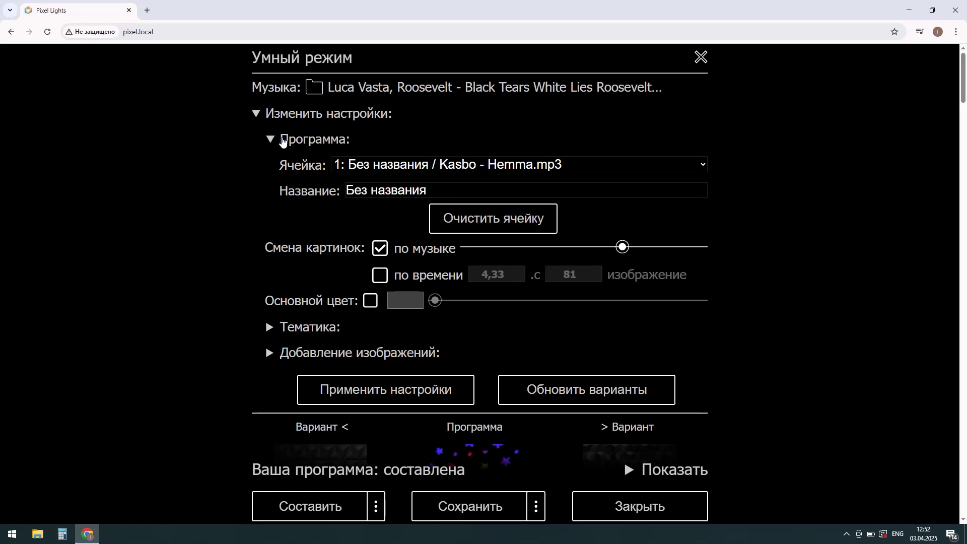
{"action": "left_click", "coordinate": [349, 169]}
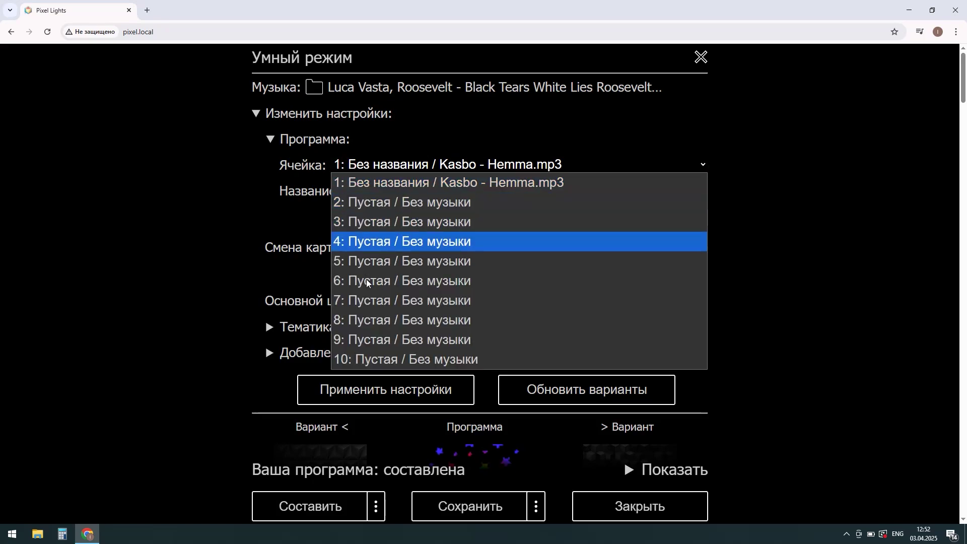
{"action": "left_click", "coordinate": [392, 204]}
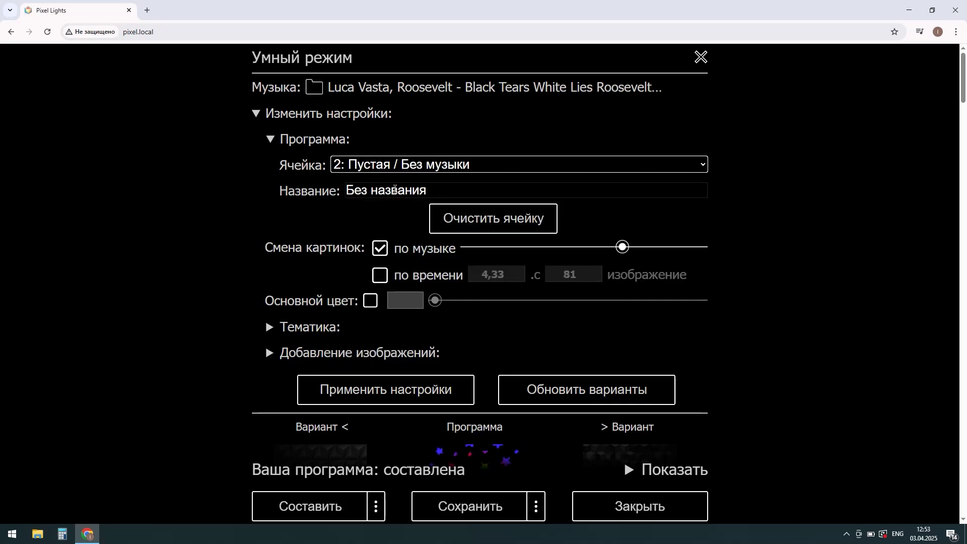
Name the program "Моя программа"
{"action": "left_click", "coordinate": [395, 189]}
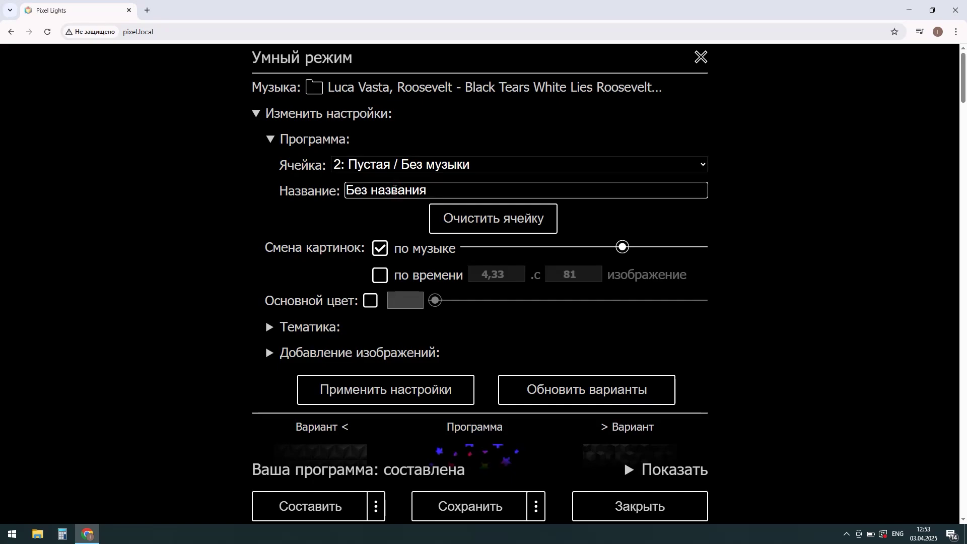
{"action": "left_click_drag", "start_coordinate": [426, 190], "coordinate": [325, 189]}
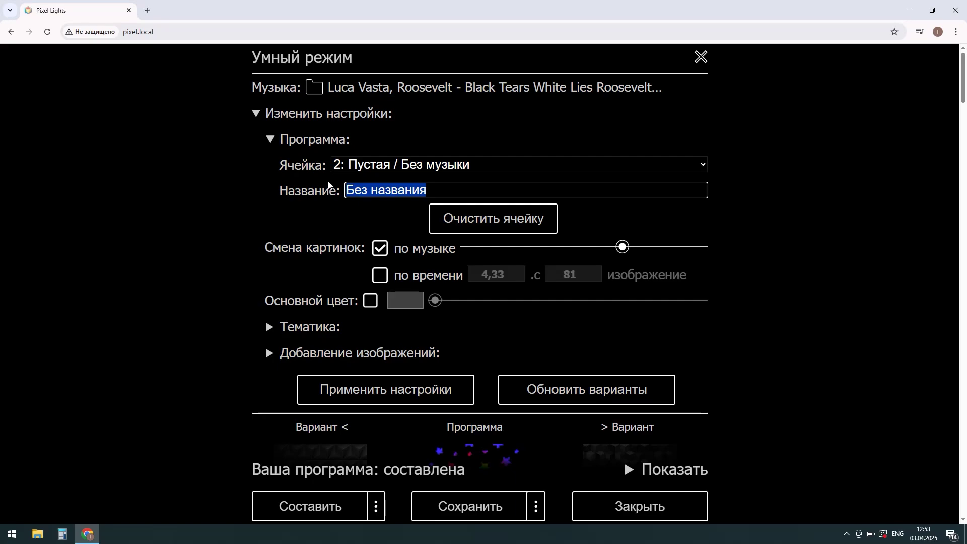
{"action": "key", "text": "BackSpace"}
{"action": "key", "text": "alt+shift"}
{"action": "type", "text": "Мо"}
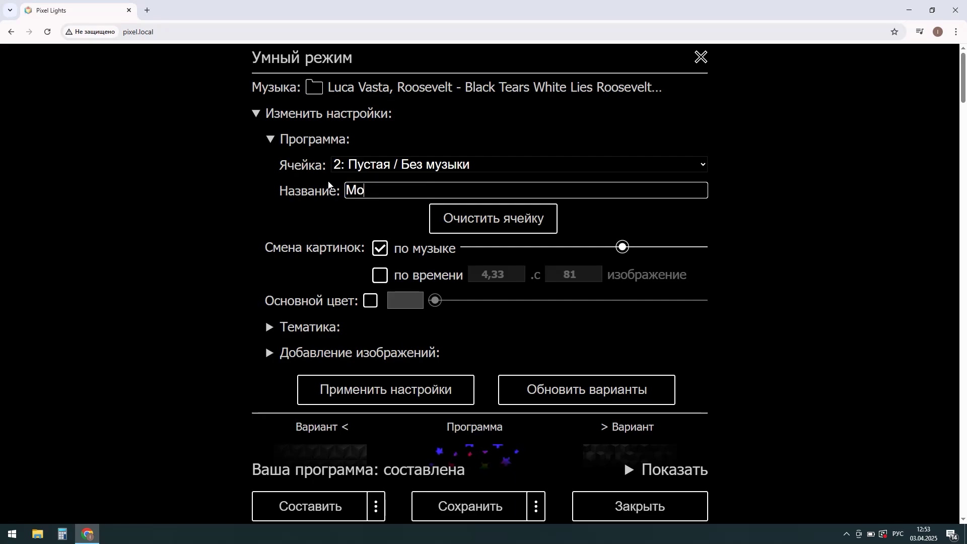
{"action": "type", "text": "я программа"}
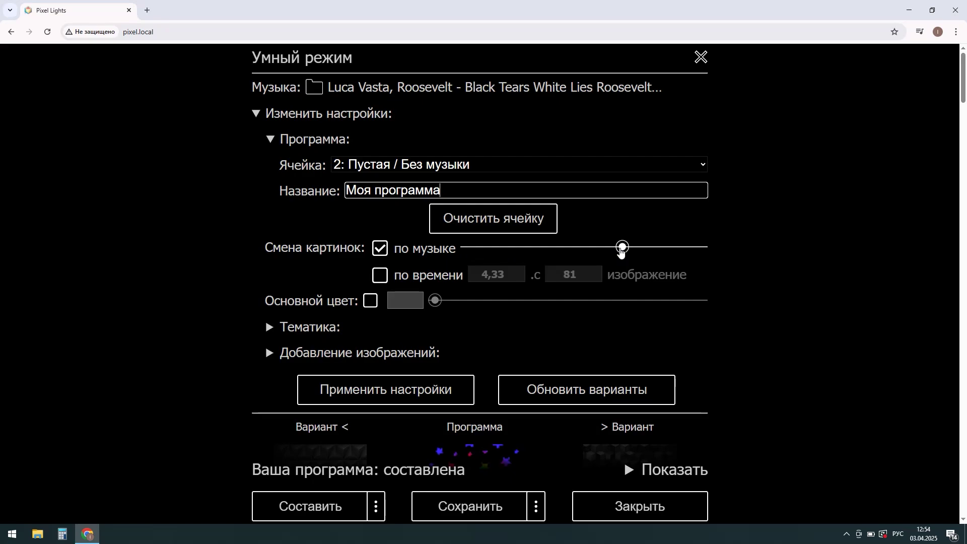
Try other music-based image change rates and the time-based change, ending with music-based change at 81 images
{"action": "left_click_drag", "start_coordinate": [621, 248], "coordinate": [573, 250]}
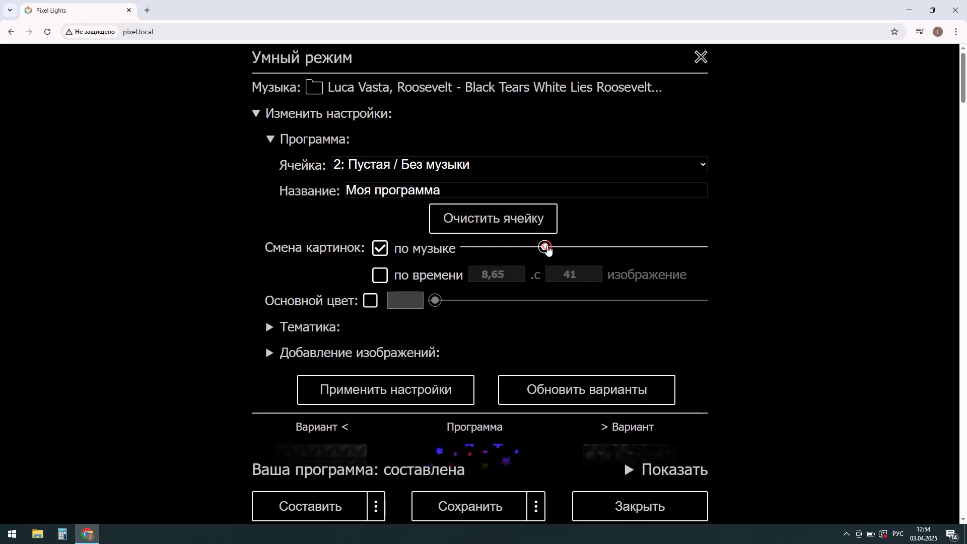
{"action": "left_click_drag", "start_coordinate": [547, 248], "coordinate": [703, 251]}
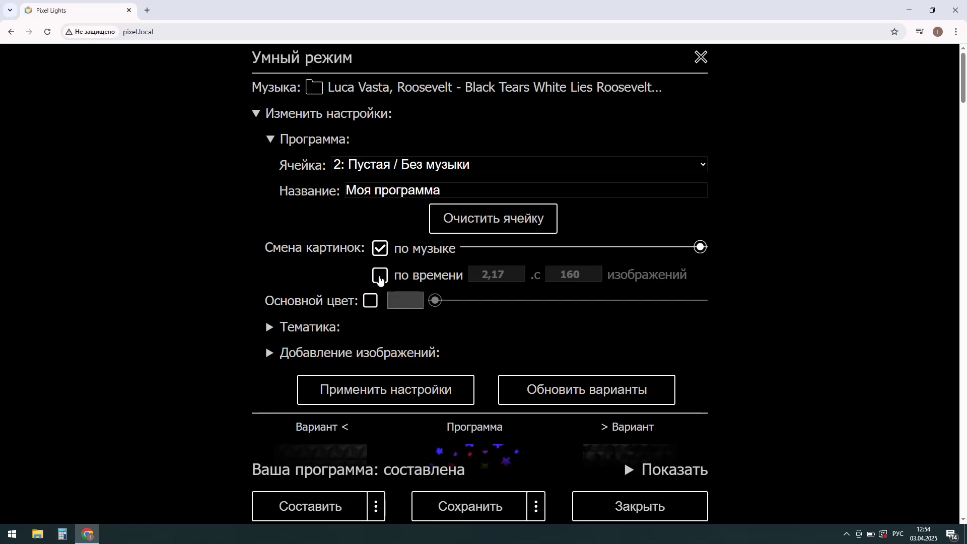
{"action": "left_click", "coordinate": [379, 276]}
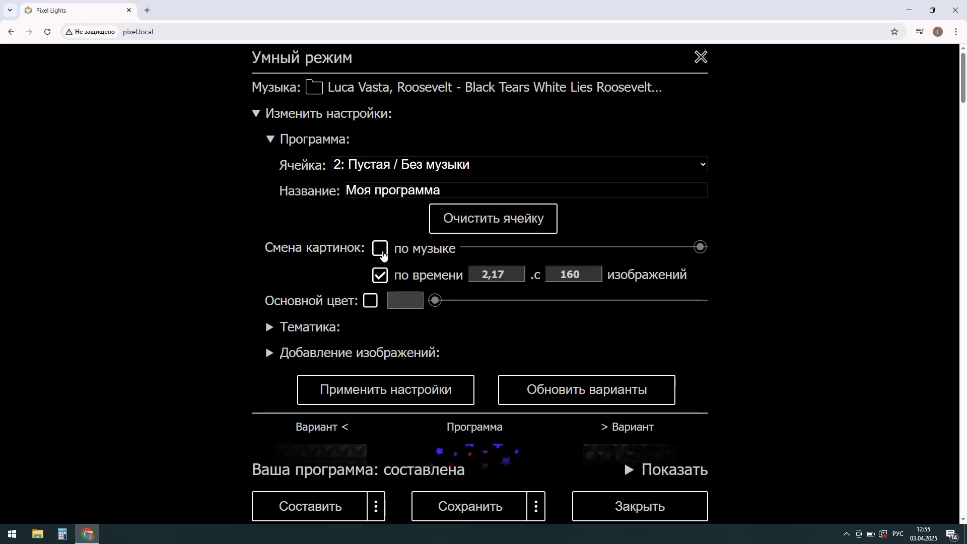
{"action": "left_click", "coordinate": [382, 250]}
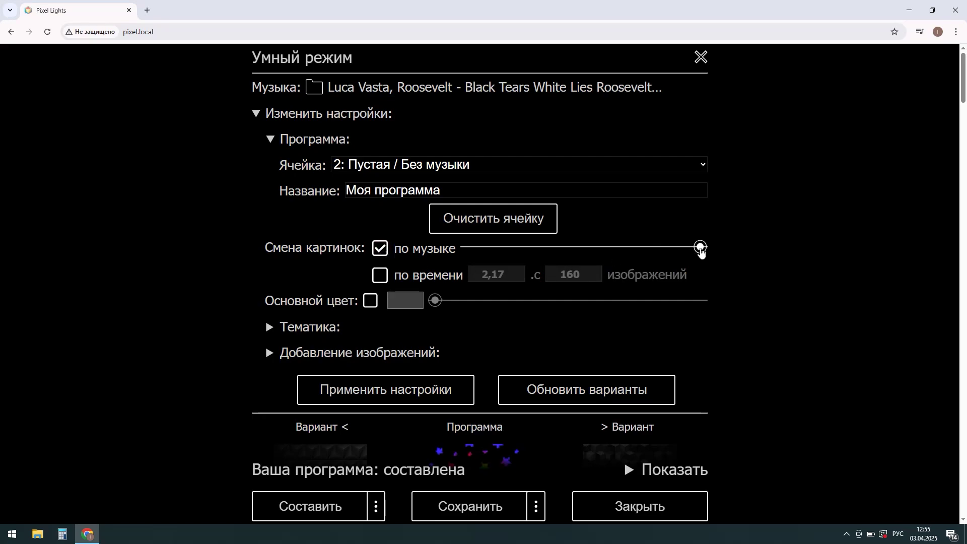
{"action": "left_click_drag", "start_coordinate": [682, 253], "coordinate": [640, 252]}
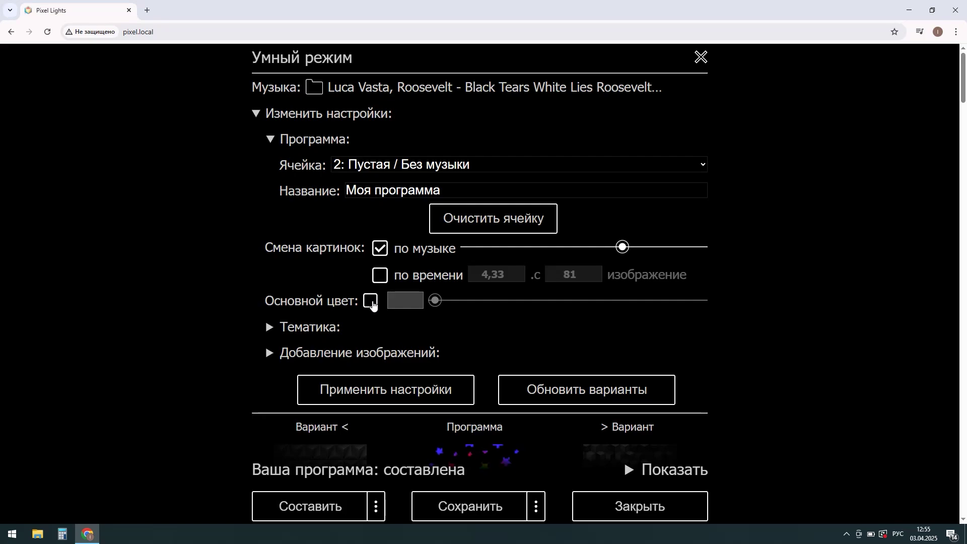
Enable a blue main color for the program and add the Stars, Fire, Flowers, Hearts and Neon themes
{"action": "left_click", "coordinate": [371, 301]}
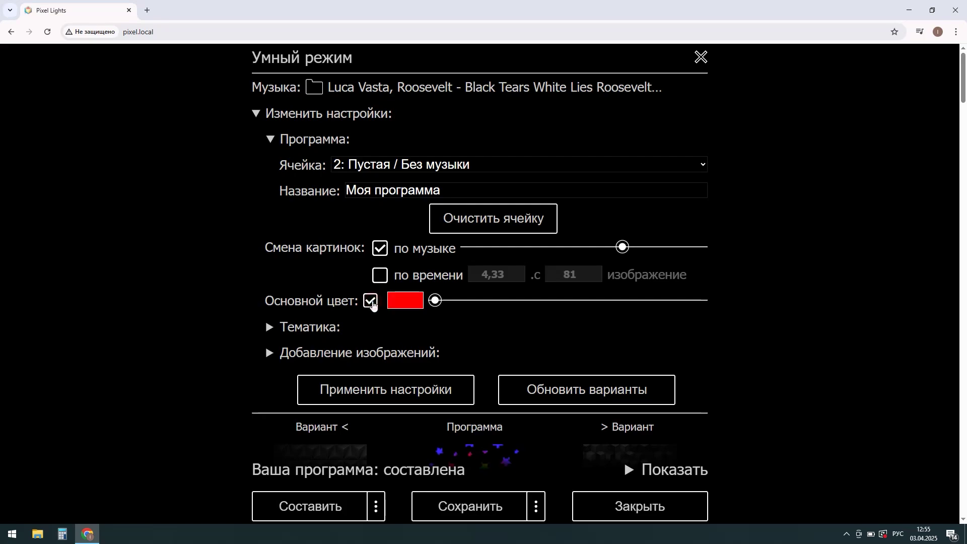
{"action": "left_click_drag", "start_coordinate": [440, 303], "coordinate": [603, 308]}
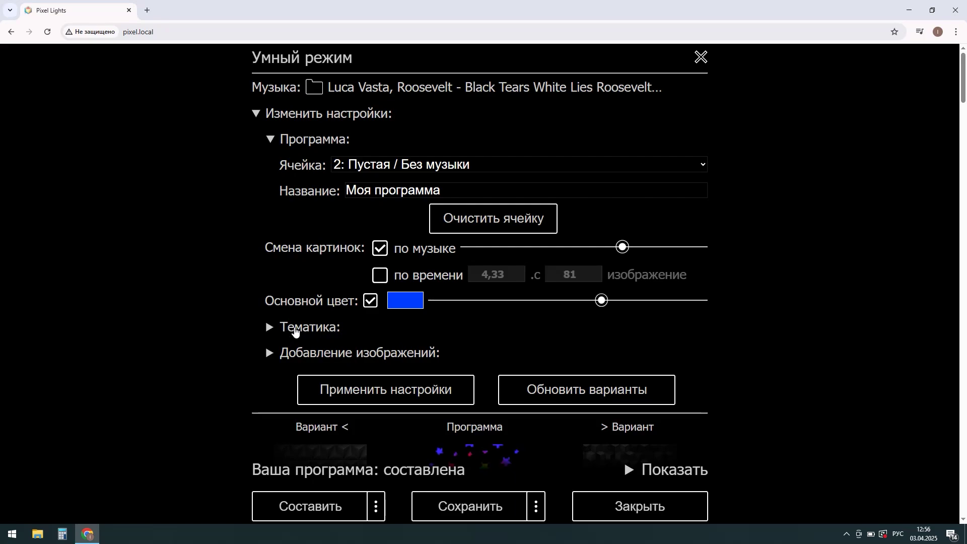
{"action": "left_click", "coordinate": [294, 330]}
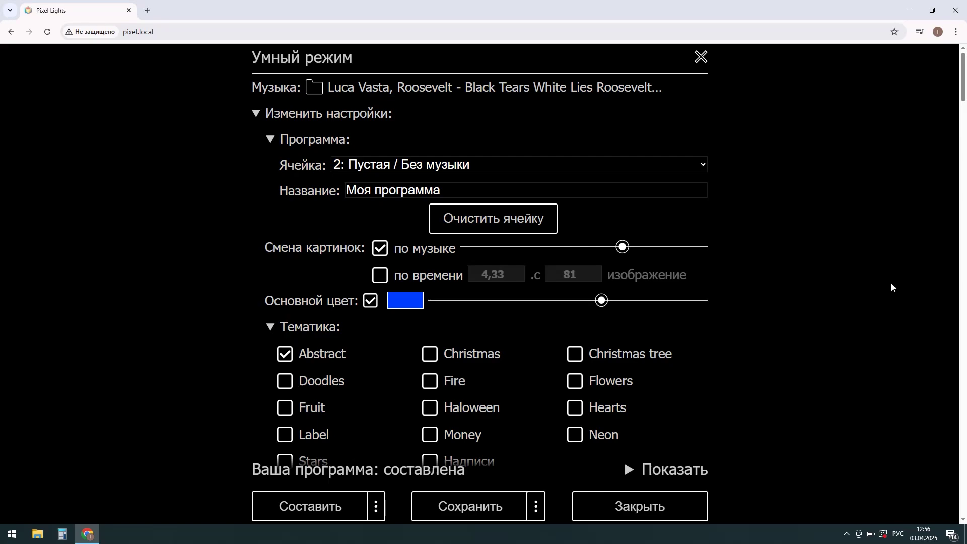
{"action": "scroll", "coordinate": [799, 303], "scroll_direction": "down", "scroll_amount": 2}
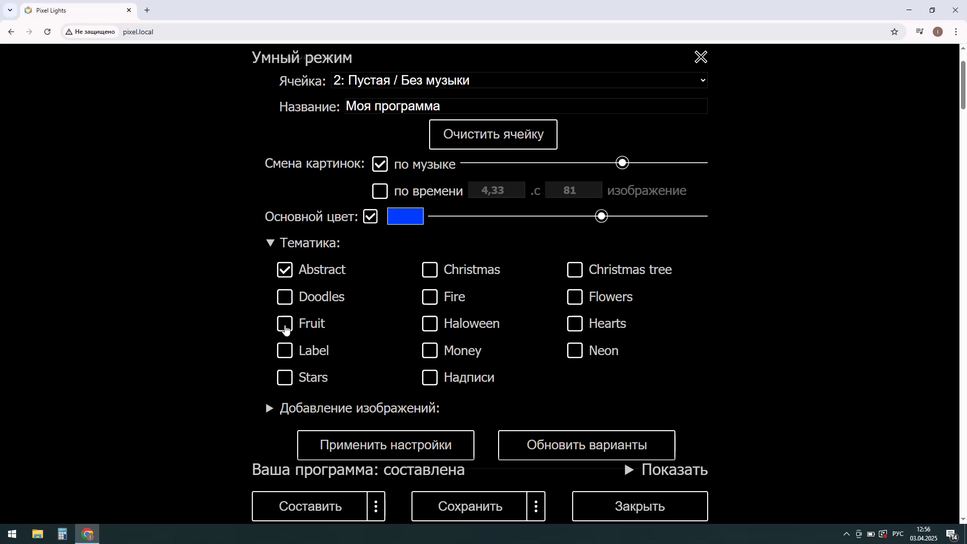
{"action": "left_click", "coordinate": [285, 379]}
{"action": "left_click", "coordinate": [429, 297]}
{"action": "left_click", "coordinate": [576, 297]}
{"action": "left_click", "coordinate": [575, 327]}
{"action": "left_click", "coordinate": [576, 352]}
Expand the image additions section and add the text "Мой текст" to the program
{"action": "scroll", "coordinate": [360, 317], "scroll_direction": "down", "scroll_amount": 2}
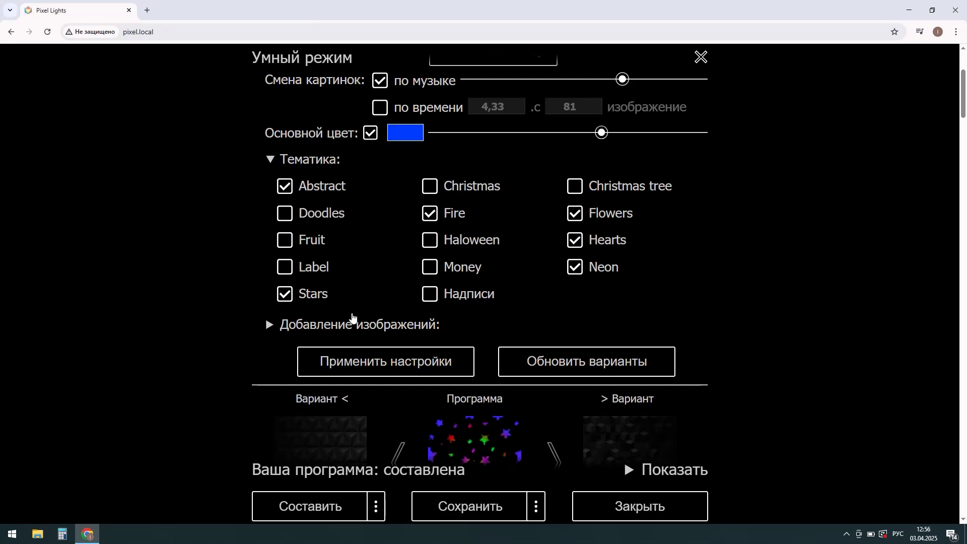
{"action": "left_click", "coordinate": [337, 327]}
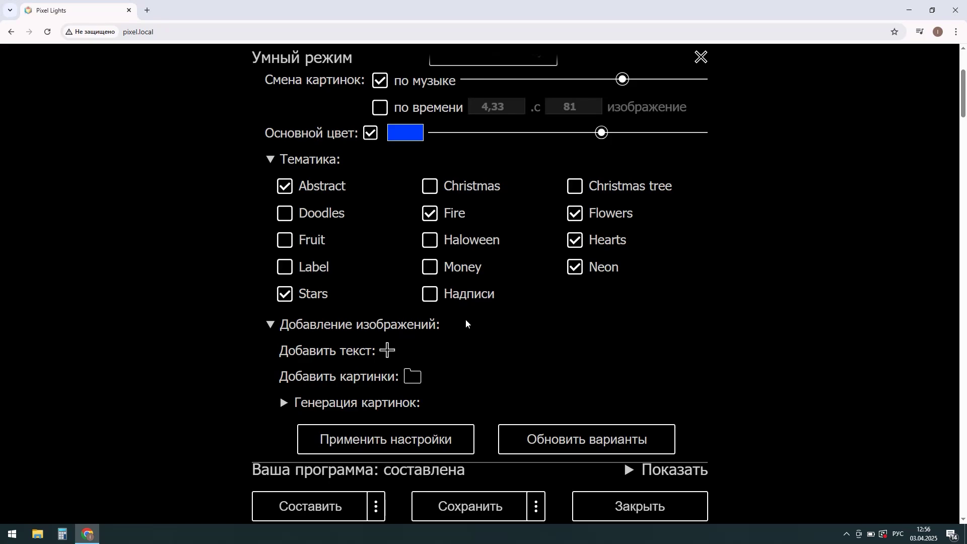
{"action": "left_click", "coordinate": [389, 351]}
{"action": "left_click", "coordinate": [384, 370]}
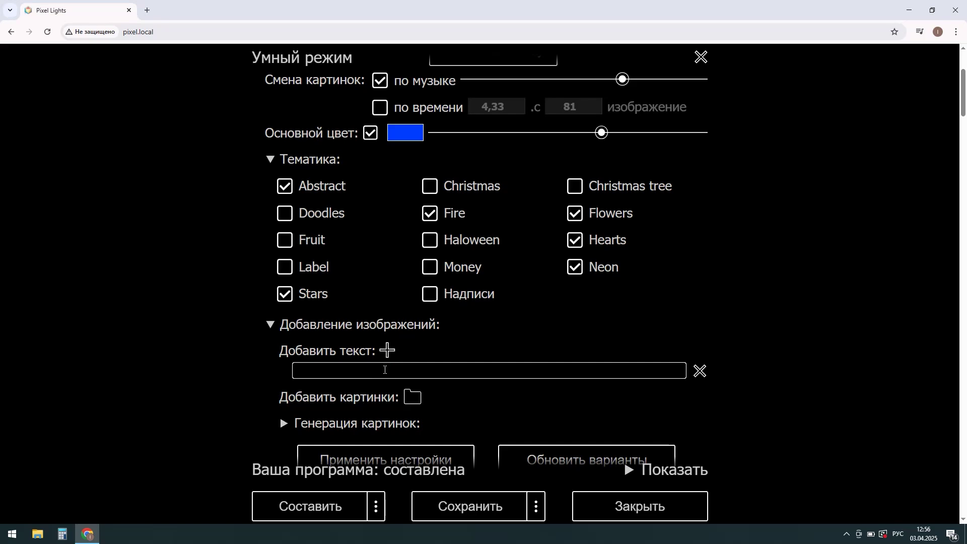
{"action": "type", "text": "Мой текст"}
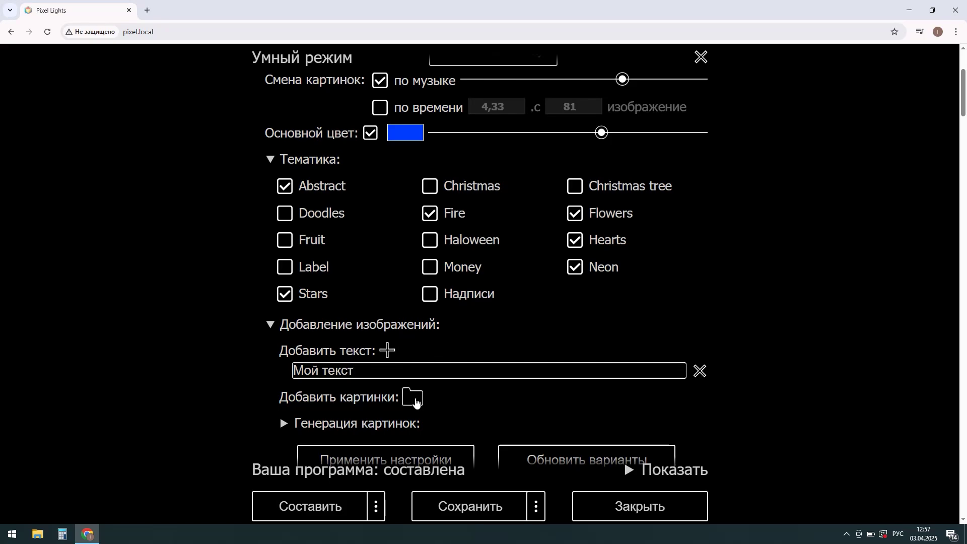
Add the pictures Flowers_1.jpg, Hearts.jpg, Hearts_art.jpg and Rainbow.jpg from the Изображения folder to the program
{"action": "left_click", "coordinate": [413, 399]}
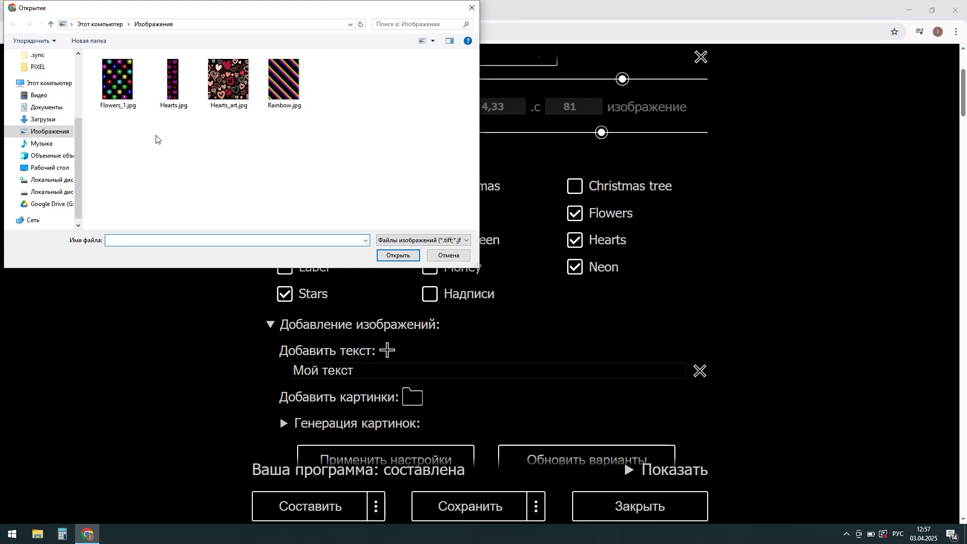
{"action": "left_click_drag", "start_coordinate": [125, 159], "coordinate": [289, 83]}
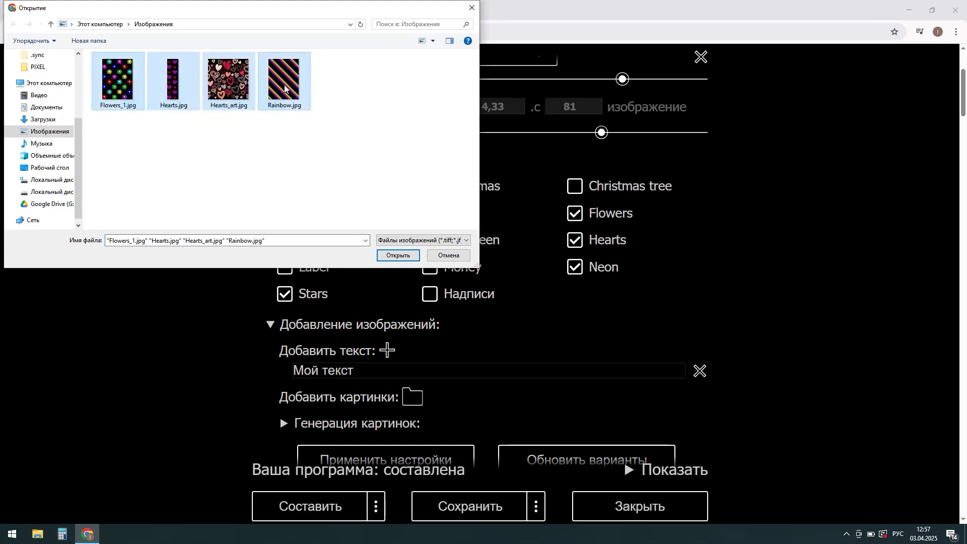
{"action": "left_click", "coordinate": [122, 96]}
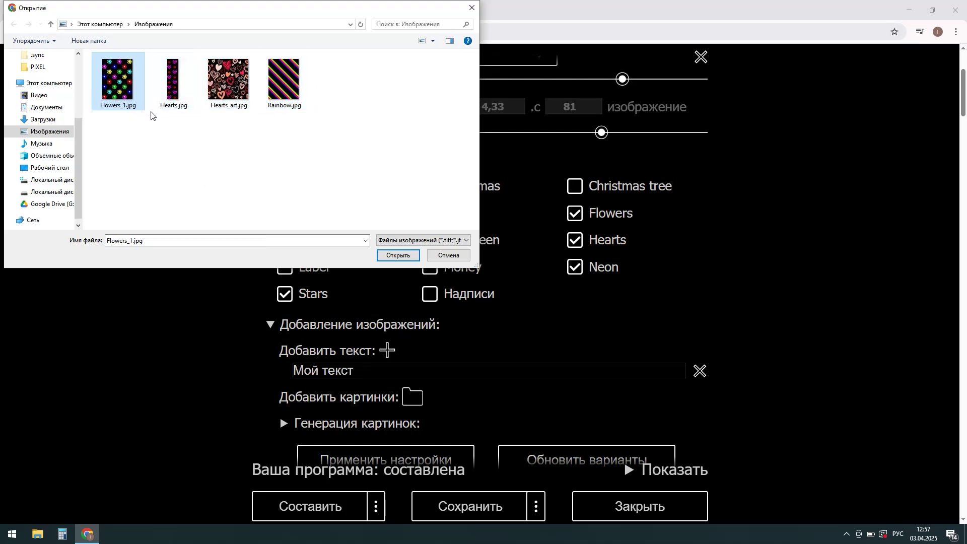
{"action": "left_click", "coordinate": [399, 256]}
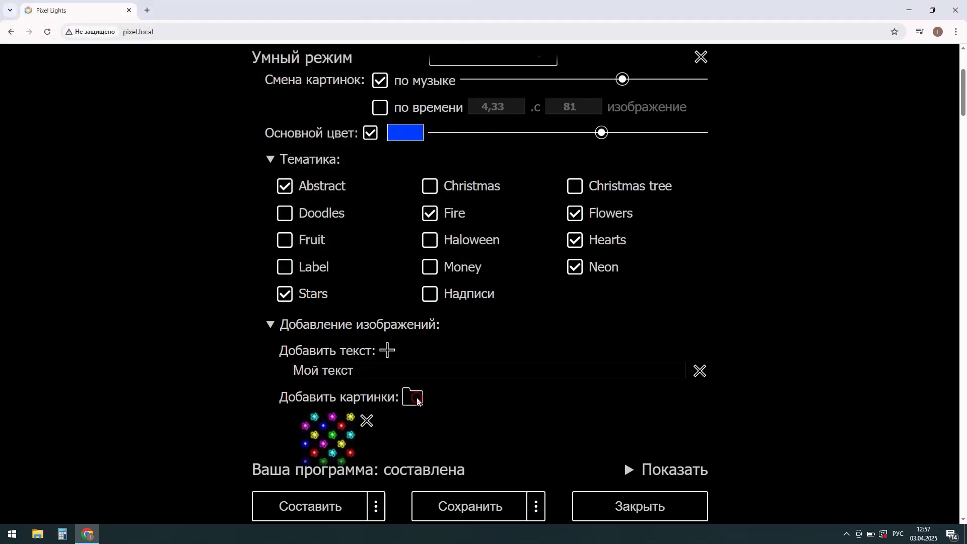
{"action": "left_click", "coordinate": [413, 398]}
{"action": "left_click_drag", "start_coordinate": [322, 162], "coordinate": [154, 63]}
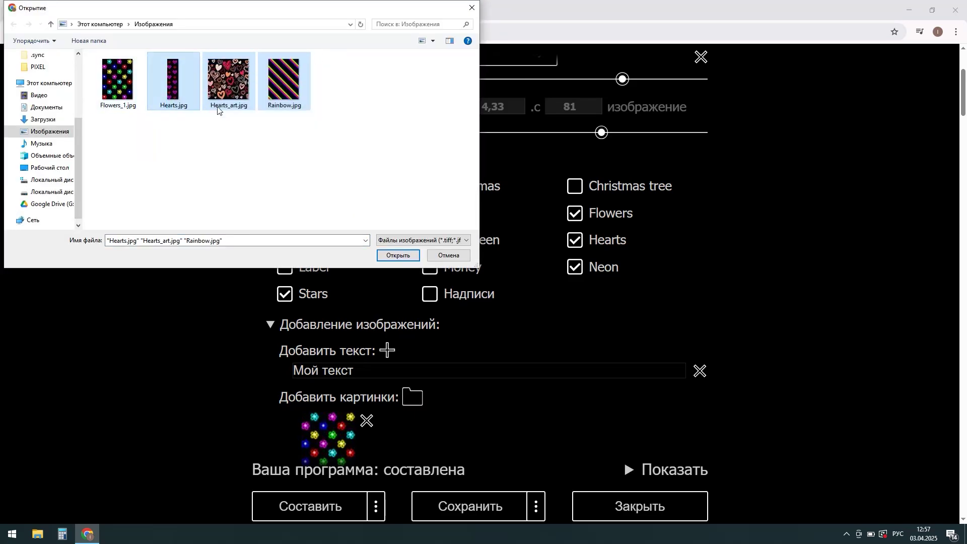
{"action": "left_click", "coordinate": [399, 256]}
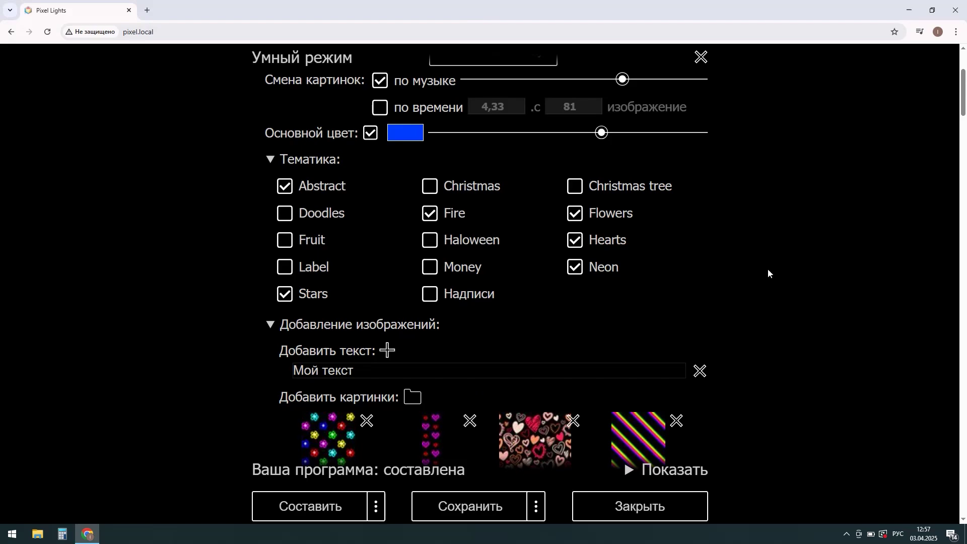
Look over the picture generation options for the prompt, exclusions and style, and collapse them again
{"action": "scroll", "coordinate": [769, 277], "scroll_direction": "down", "scroll_amount": 2}
{"action": "scroll", "coordinate": [772, 283], "scroll_direction": "down", "scroll_amount": 2}
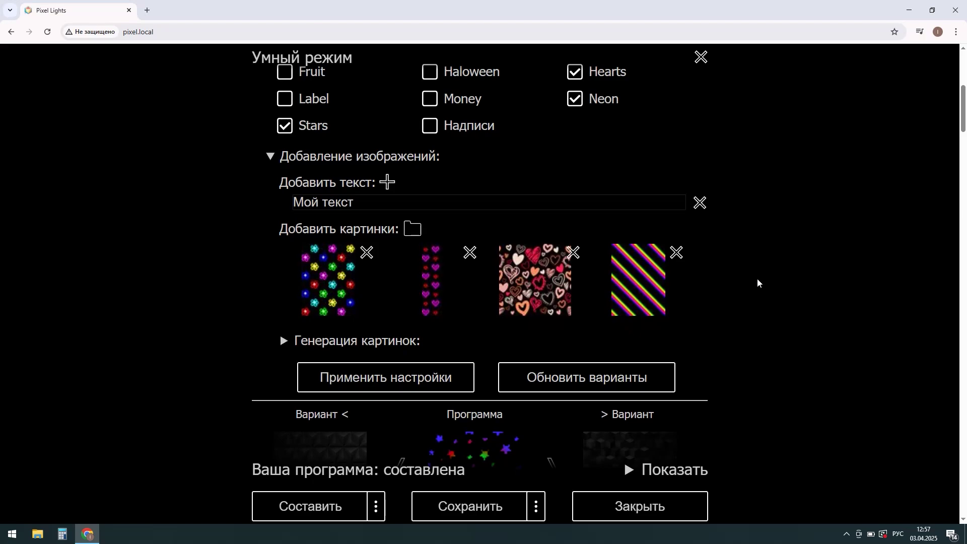
{"action": "left_click", "coordinate": [356, 345]}
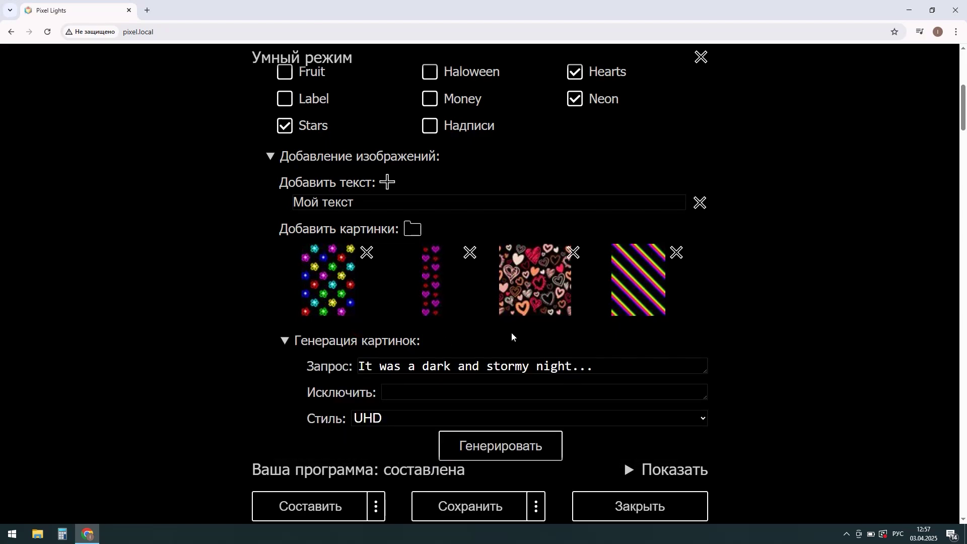
{"action": "scroll", "coordinate": [516, 332], "scroll_direction": "down", "scroll_amount": 2}
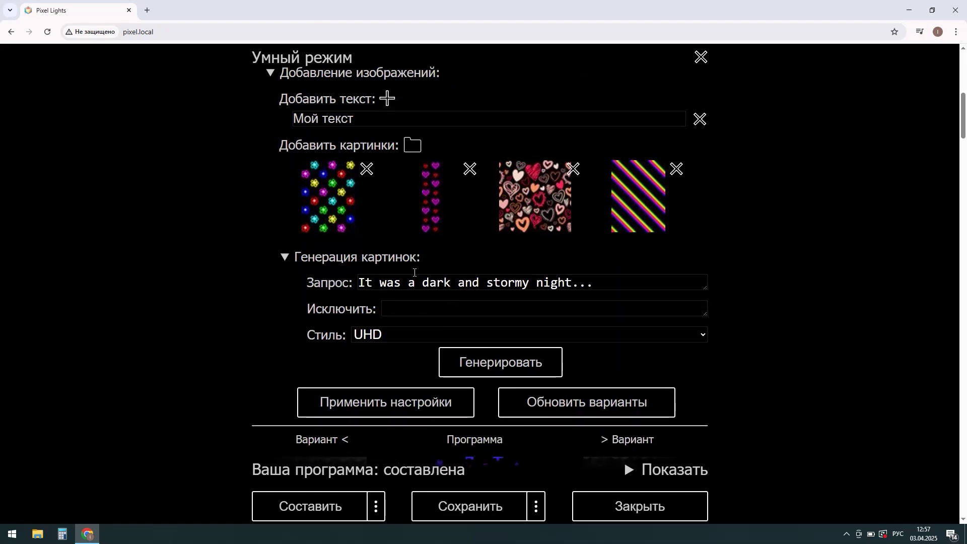
{"action": "left_click", "coordinate": [376, 258]}
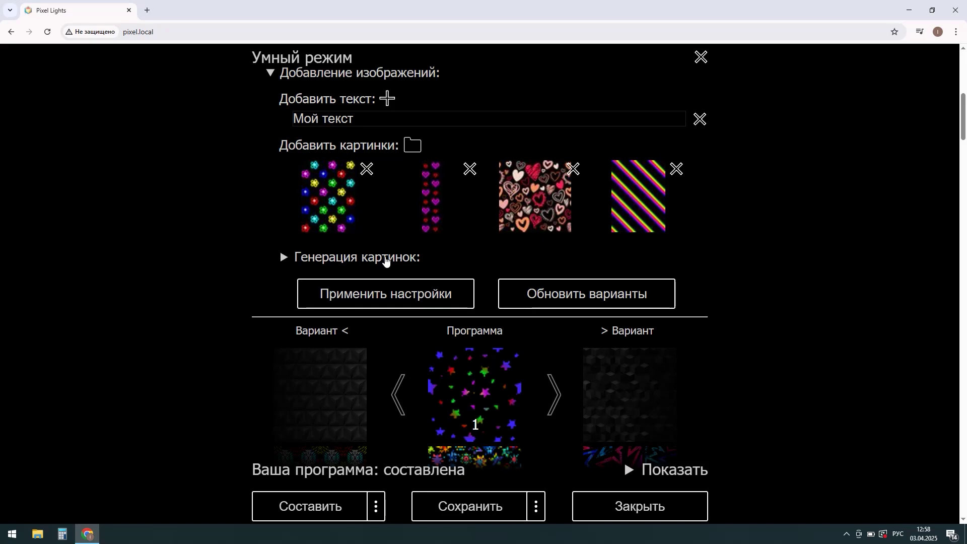
Review the chosen settings from the music down to the added pictures, and apply them to compose the program
{"action": "scroll", "coordinate": [762, 255], "scroll_direction": "up", "scroll_amount": 6}
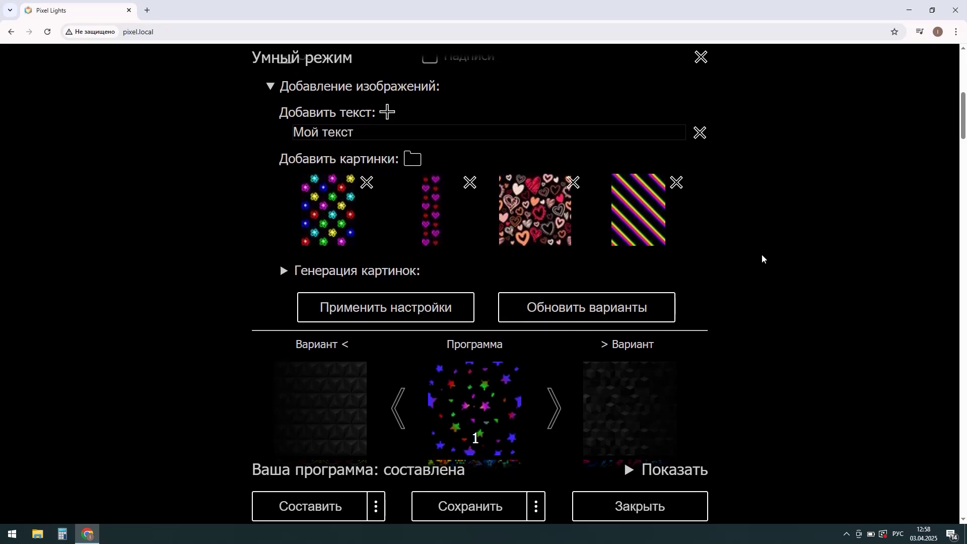
{"action": "scroll", "coordinate": [762, 254], "scroll_direction": "up", "scroll_amount": 2}
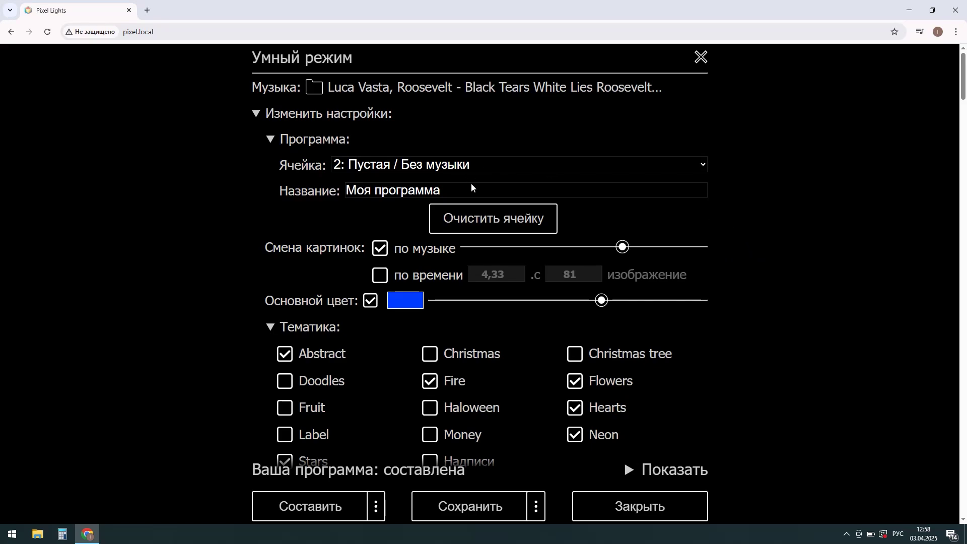
{"action": "scroll", "coordinate": [504, 221], "scroll_direction": "down", "scroll_amount": 3}
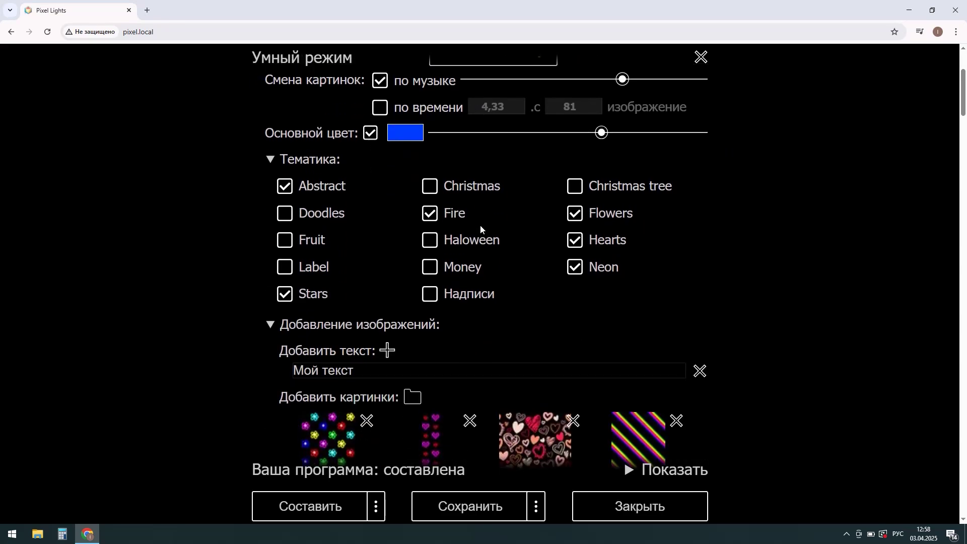
{"action": "scroll", "coordinate": [479, 225], "scroll_direction": "down", "scroll_amount": 3}
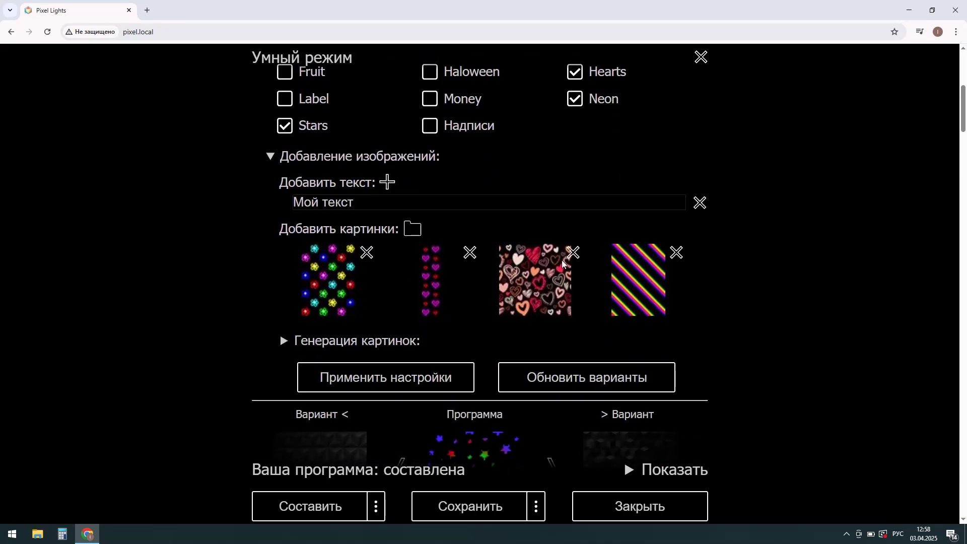
{"action": "scroll", "coordinate": [646, 212], "scroll_direction": "up", "scroll_amount": 2}
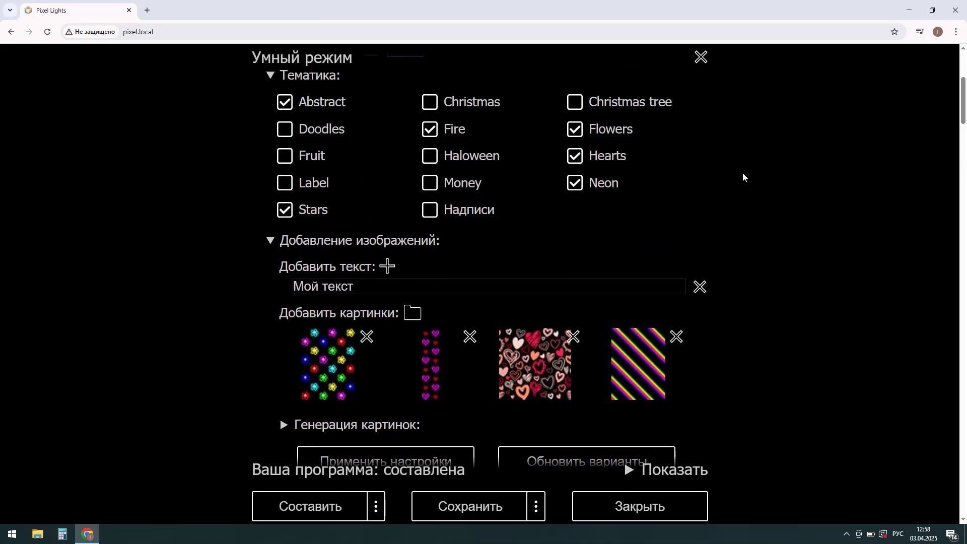
{"action": "scroll", "coordinate": [743, 186], "scroll_direction": "down", "scroll_amount": 2}
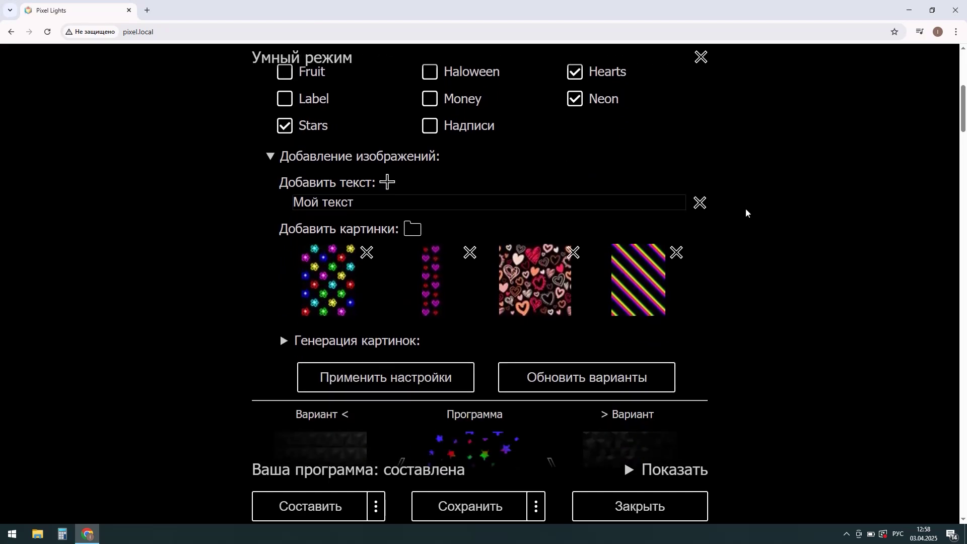
{"action": "left_click", "coordinate": [423, 377]}
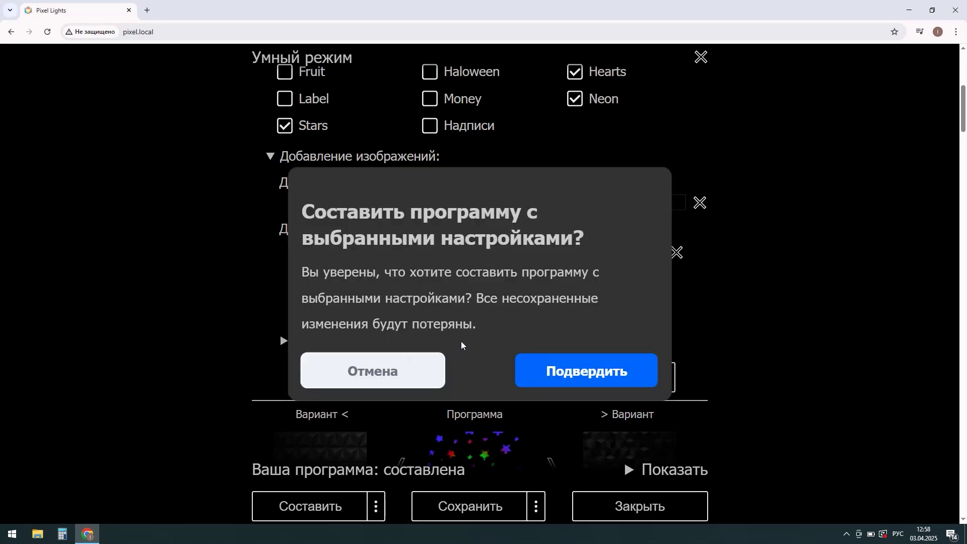
{"action": "left_click", "coordinate": [588, 371]}
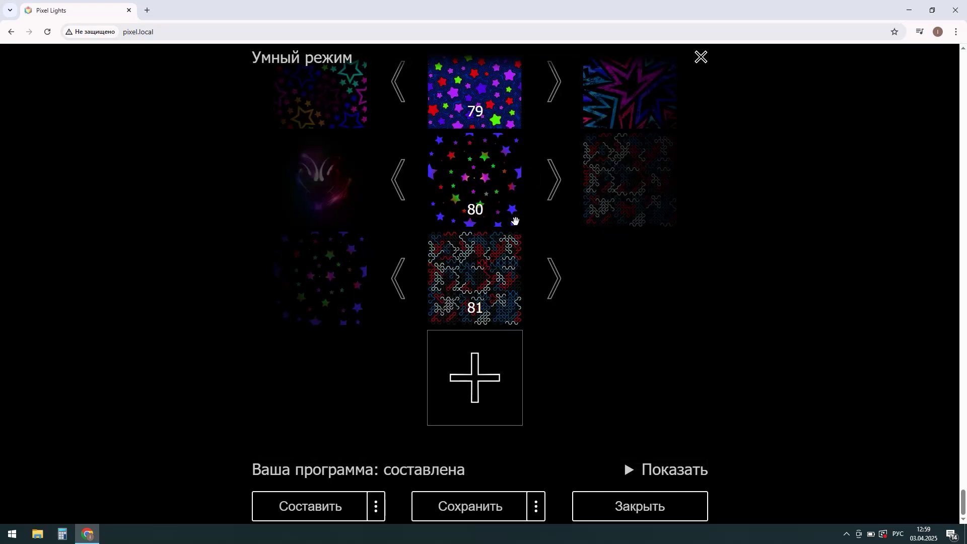
Go back through the composed program's images from the last one up to the "Мой текст" image
{"action": "scroll", "coordinate": [520, 253], "scroll_direction": "up", "scroll_amount": 12}
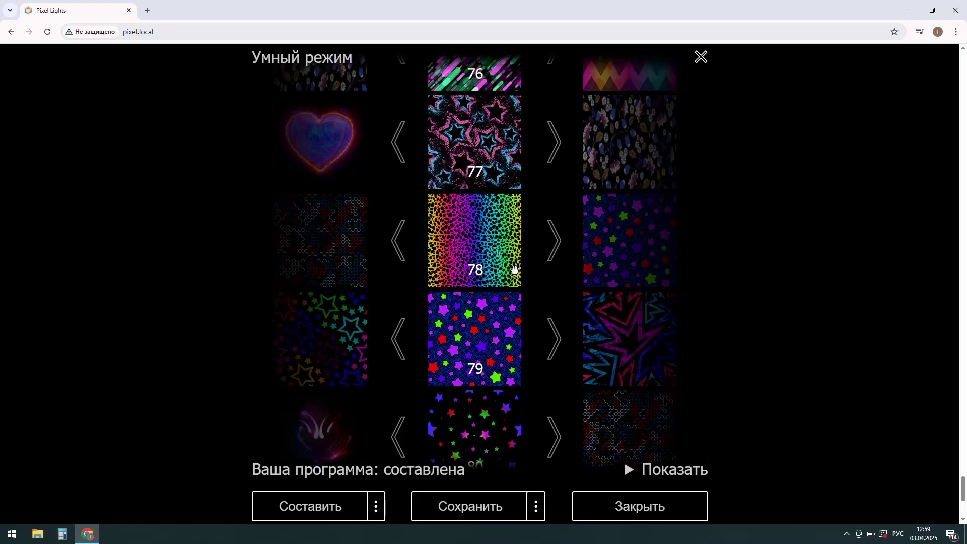
{"action": "scroll", "coordinate": [498, 276], "scroll_direction": "up", "scroll_amount": 12}
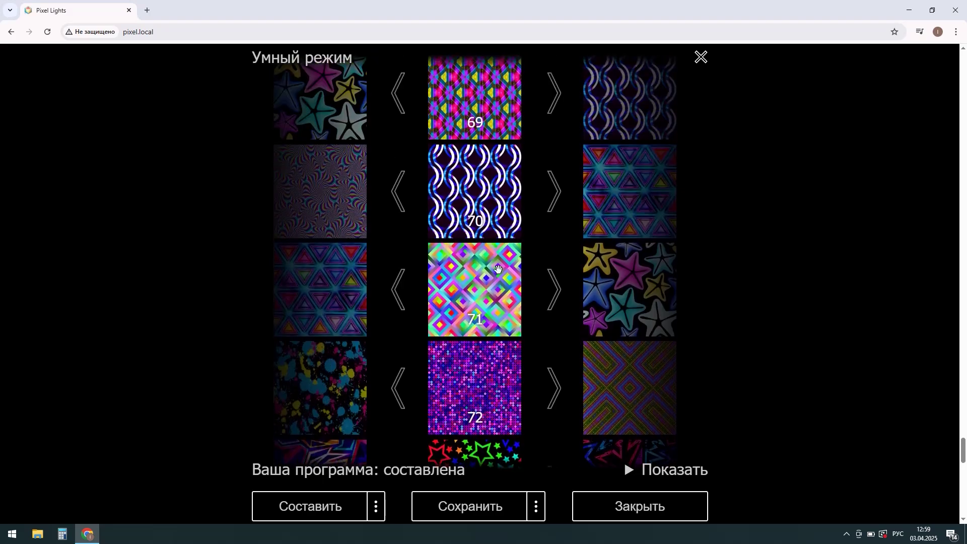
{"action": "scroll", "coordinate": [502, 265], "scroll_direction": "up", "scroll_amount": 12}
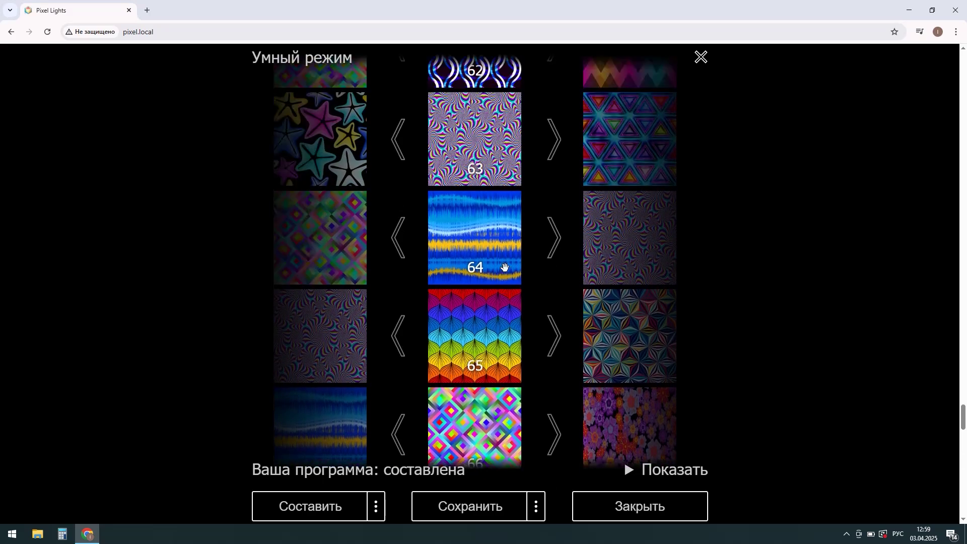
{"action": "scroll", "coordinate": [498, 264], "scroll_direction": "up", "scroll_amount": 3}
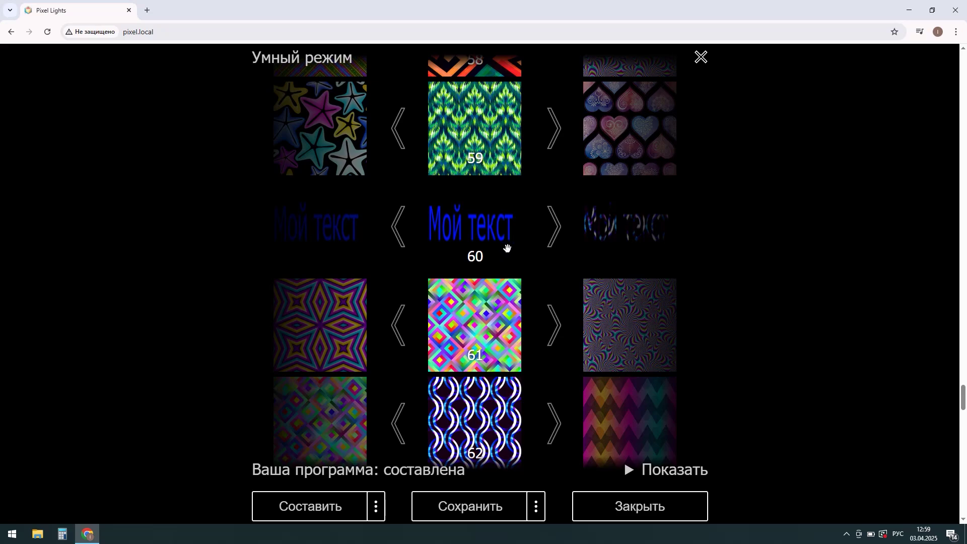
Go back through the composed program's images from number 59 up to number 1, comparing each with its variants
{"action": "scroll", "coordinate": [509, 245], "scroll_direction": "up", "scroll_amount": 8}
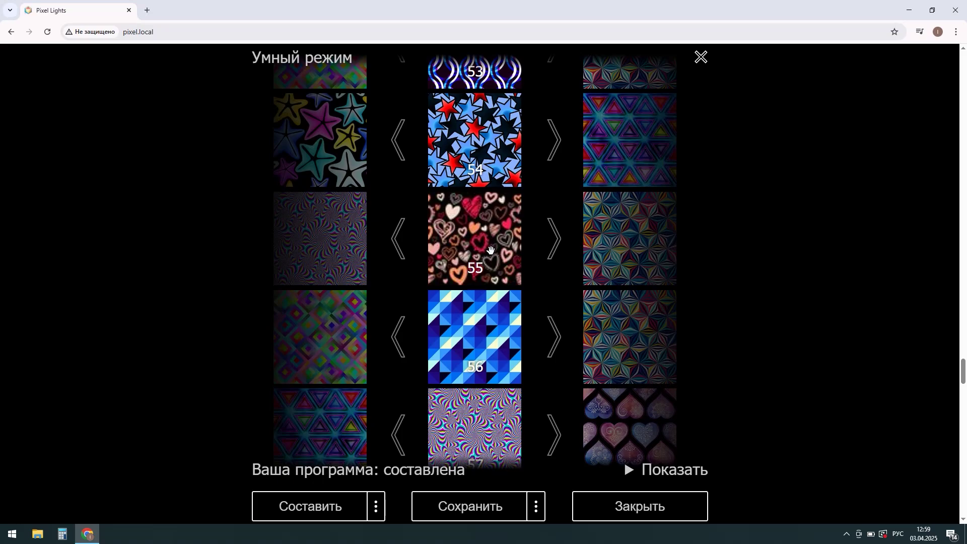
{"action": "scroll", "coordinate": [493, 250], "scroll_direction": "up", "scroll_amount": 5}
{"action": "scroll", "coordinate": [492, 251], "scroll_direction": "up", "scroll_amount": 10}
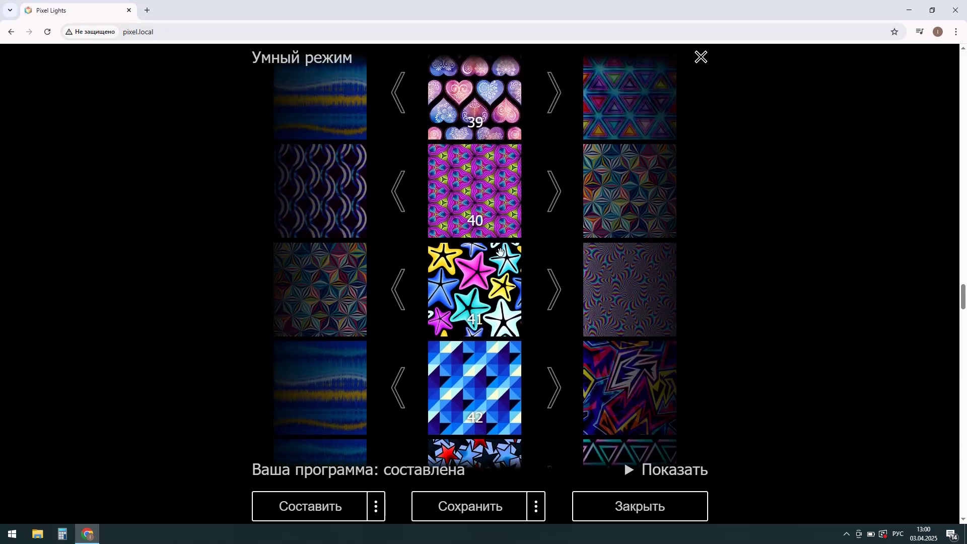
{"action": "scroll", "coordinate": [499, 251], "scroll_direction": "up", "scroll_amount": 8}
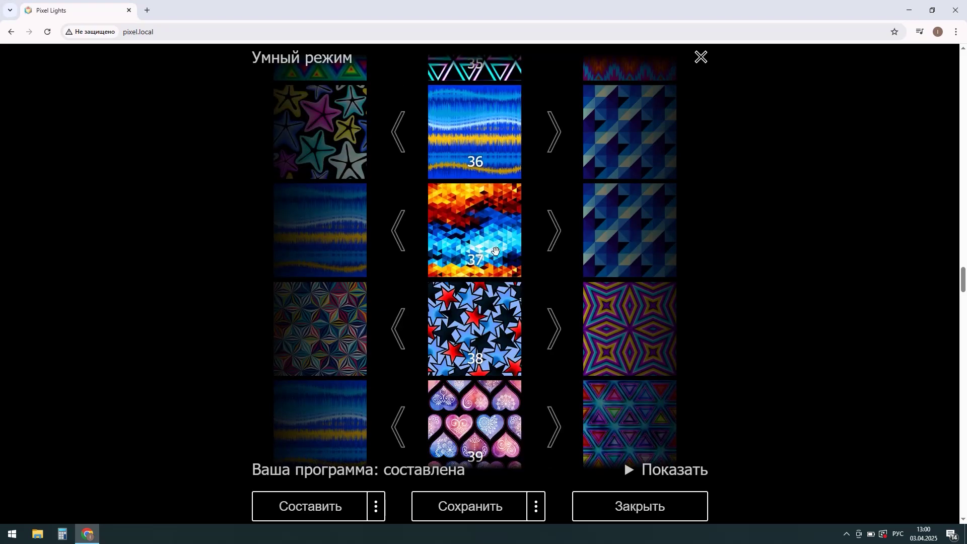
{"action": "scroll", "coordinate": [496, 251], "scroll_direction": "up", "scroll_amount": 8}
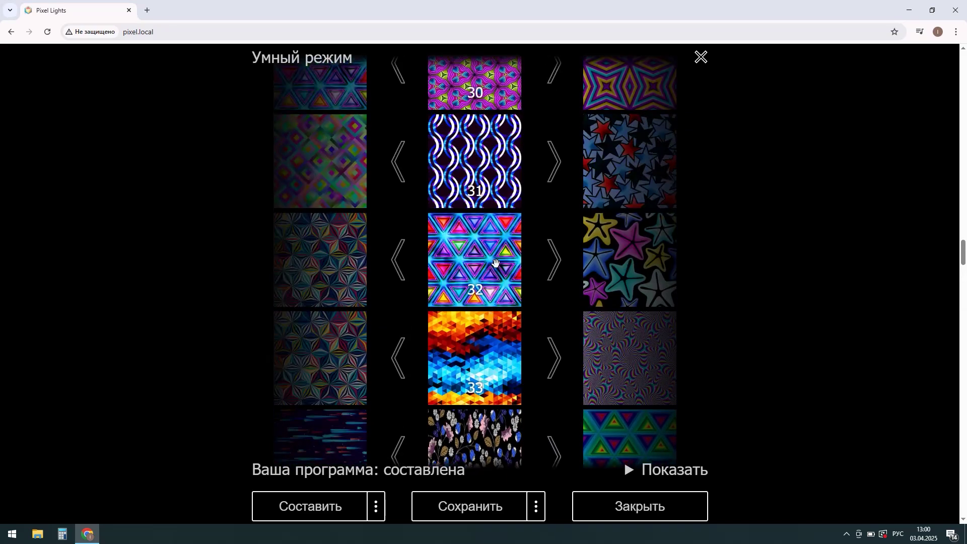
{"action": "scroll", "coordinate": [496, 263], "scroll_direction": "up", "scroll_amount": 10}
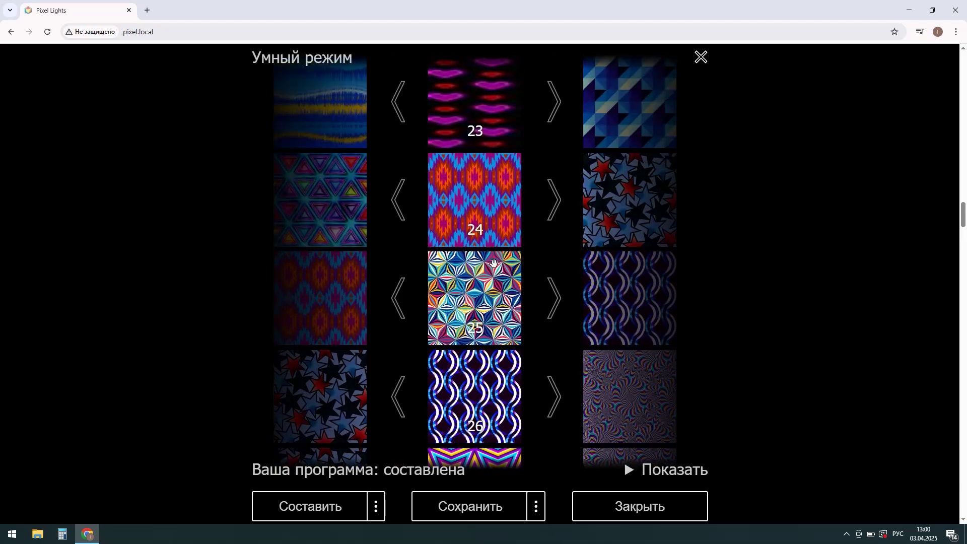
{"action": "scroll", "coordinate": [478, 263], "scroll_direction": "up", "scroll_amount": 2}
{"action": "scroll", "coordinate": [464, 261], "scroll_direction": "up", "scroll_amount": 3}
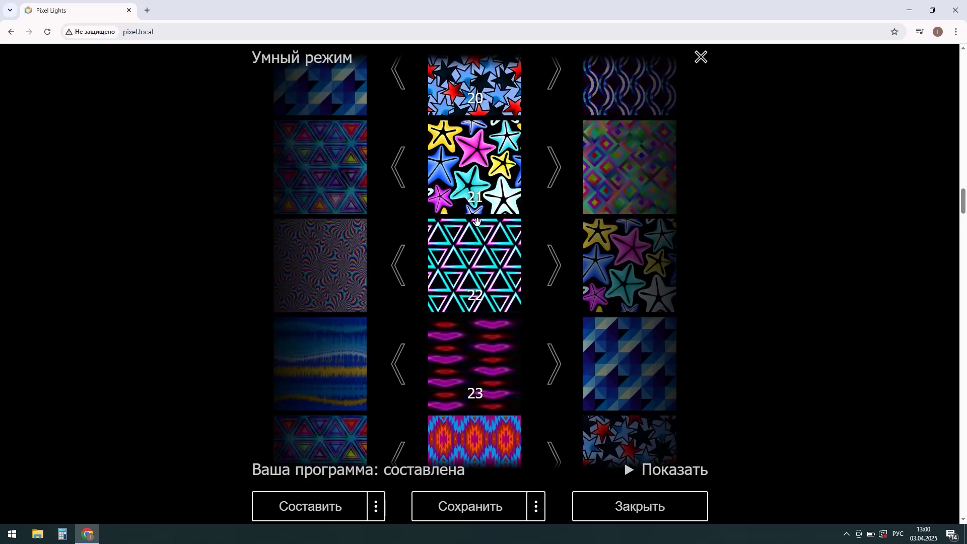
{"action": "scroll", "coordinate": [484, 222], "scroll_direction": "up", "scroll_amount": 3}
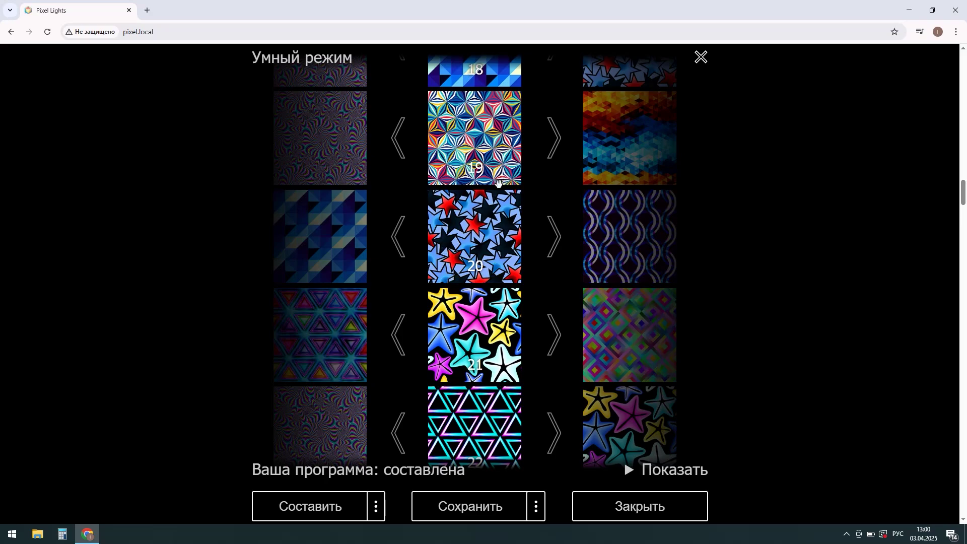
{"action": "scroll", "coordinate": [485, 185], "scroll_direction": "up", "scroll_amount": 1}
{"action": "scroll", "coordinate": [485, 184], "scroll_direction": "up", "scroll_amount": 4}
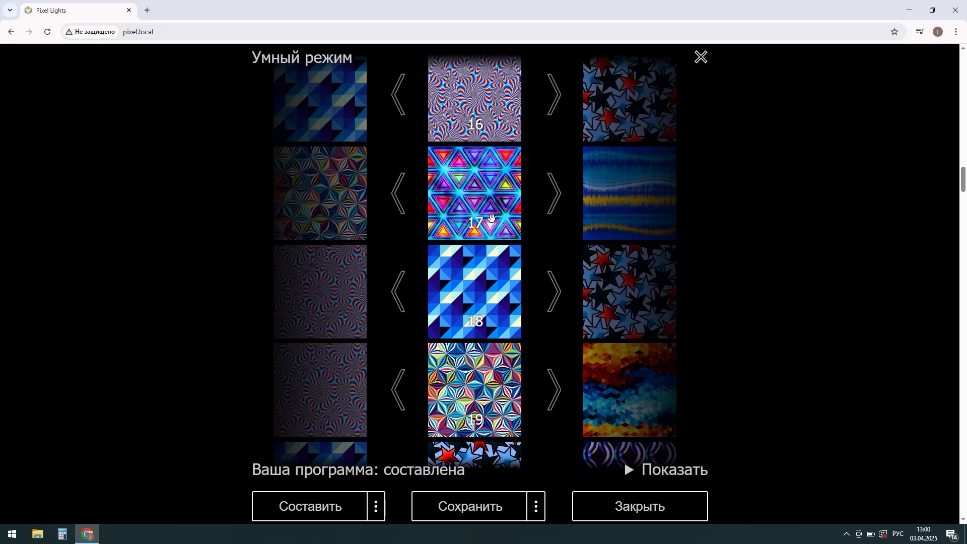
{"action": "scroll", "coordinate": [490, 222], "scroll_direction": "up", "scroll_amount": 3}
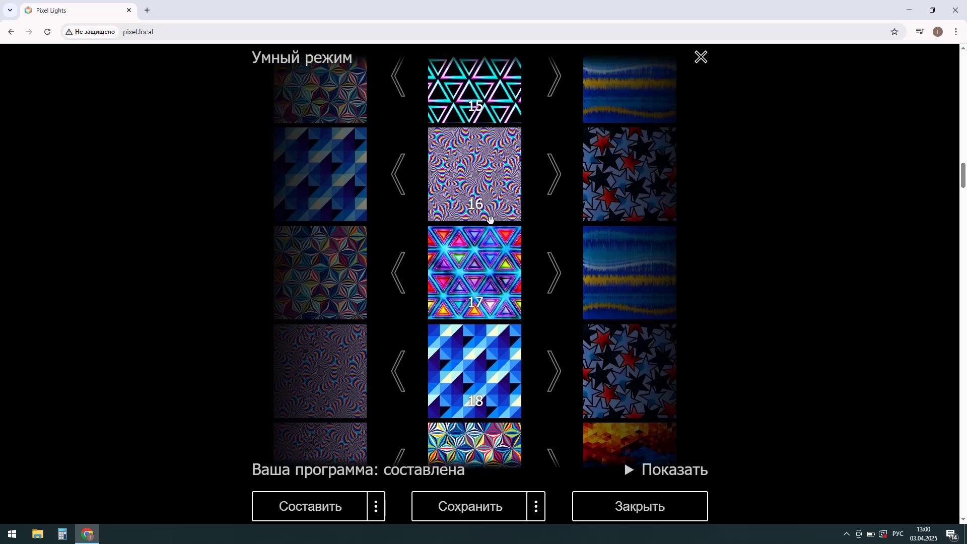
{"action": "scroll", "coordinate": [491, 222], "scroll_direction": "up", "scroll_amount": 3}
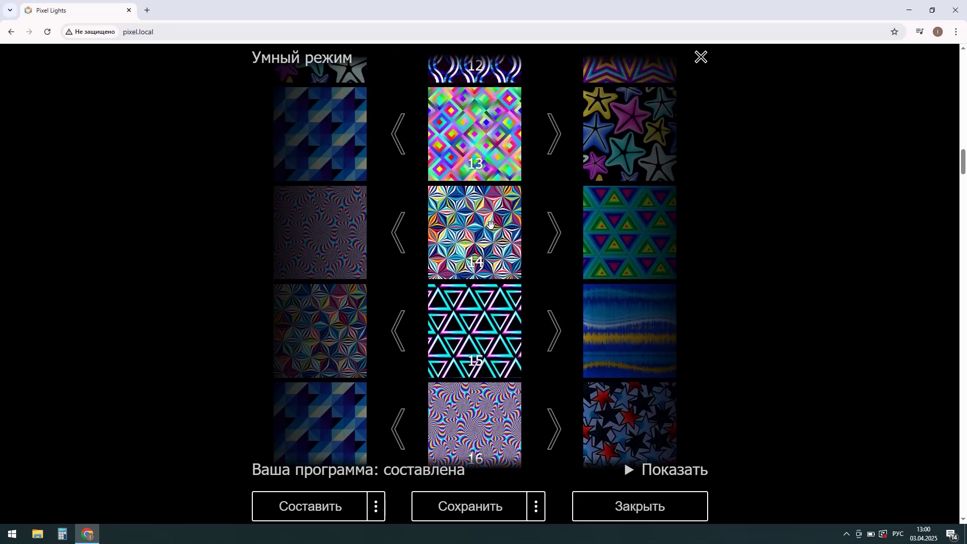
{"action": "scroll", "coordinate": [484, 228], "scroll_direction": "up", "scroll_amount": 12}
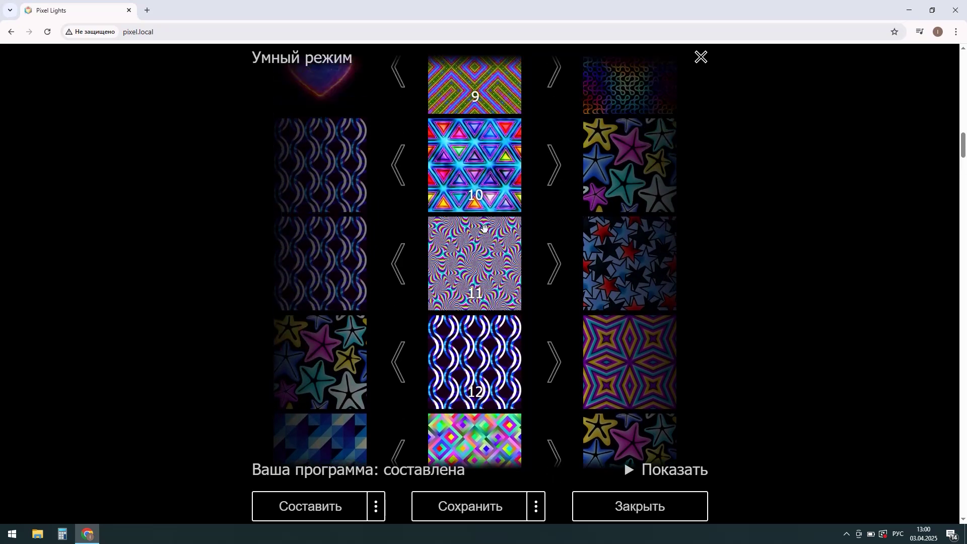
{"action": "scroll", "coordinate": [485, 228], "scroll_direction": "up", "scroll_amount": 10}
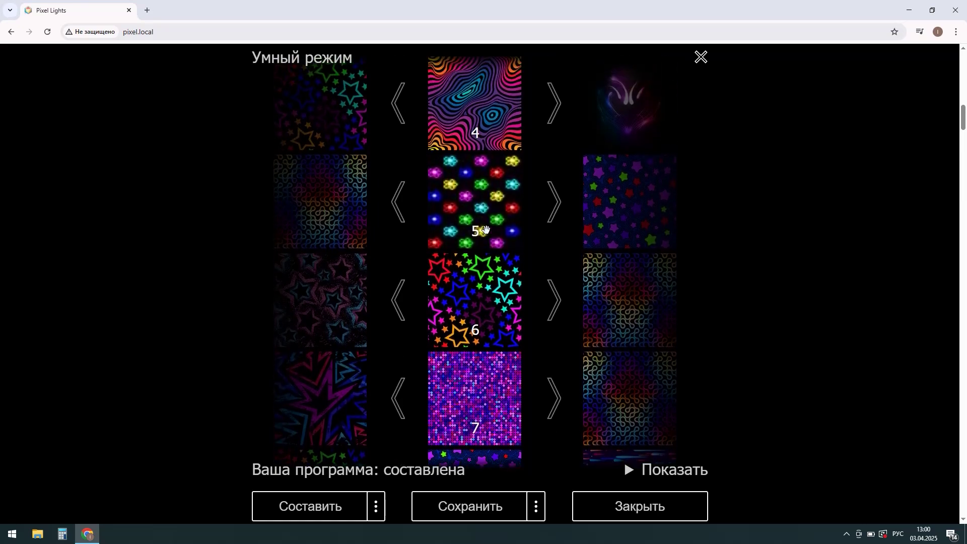
{"action": "scroll", "coordinate": [486, 234], "scroll_direction": "up", "scroll_amount": 2}
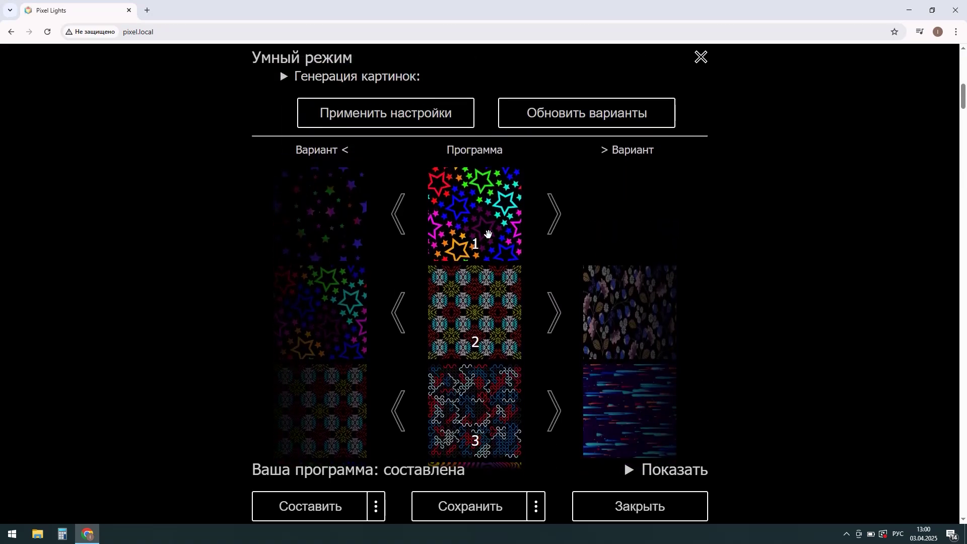
Save the composed program to the connected devices
{"action": "scroll", "coordinate": [488, 228], "scroll_direction": "down", "scroll_amount": 5}
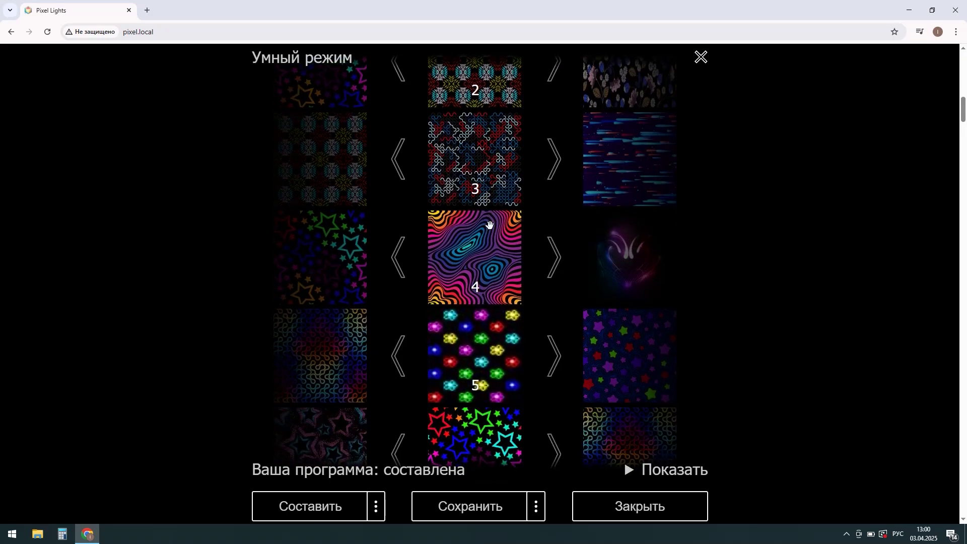
{"action": "scroll", "coordinate": [482, 236], "scroll_direction": "down", "scroll_amount": 2}
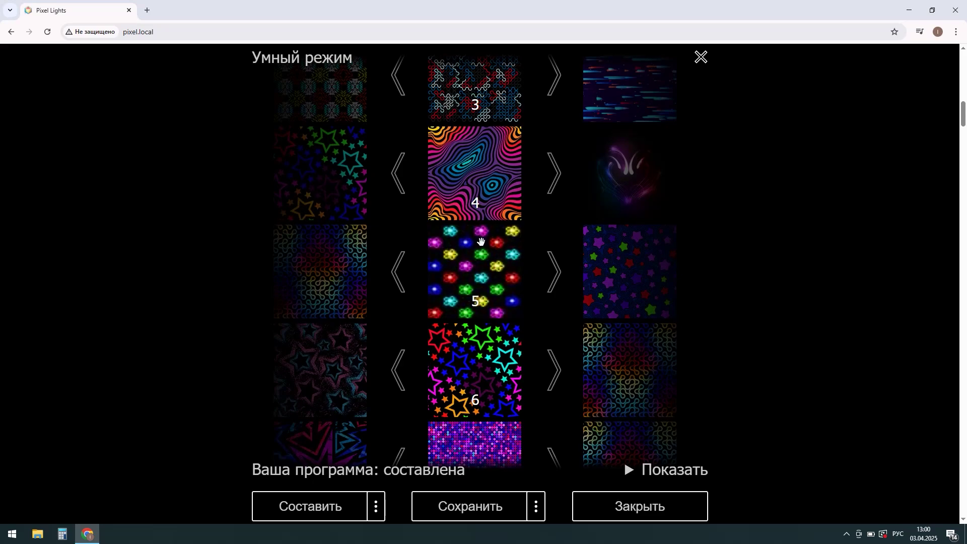
{"action": "left_click", "coordinate": [469, 517]}
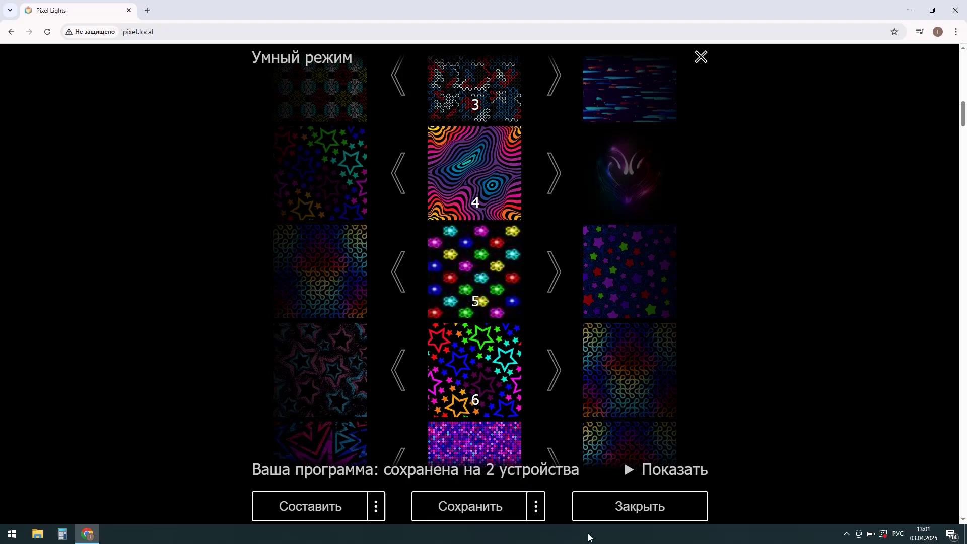
Leave smart mode, confirming the exit, and play the first program, "Без названия / Kasbo - Hemma.mp3", briefly before pausing it
{"action": "left_click", "coordinate": [629, 514]}
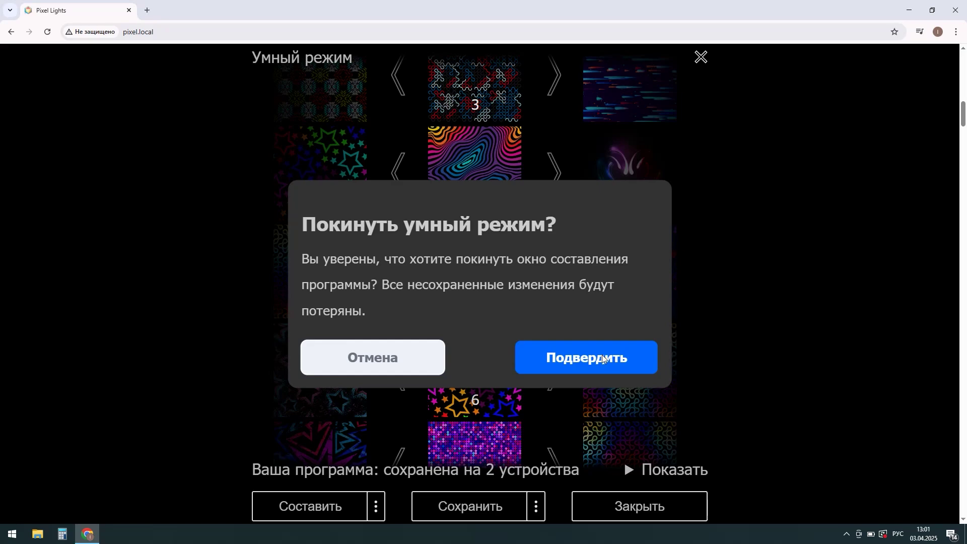
{"action": "left_click", "coordinate": [584, 352]}
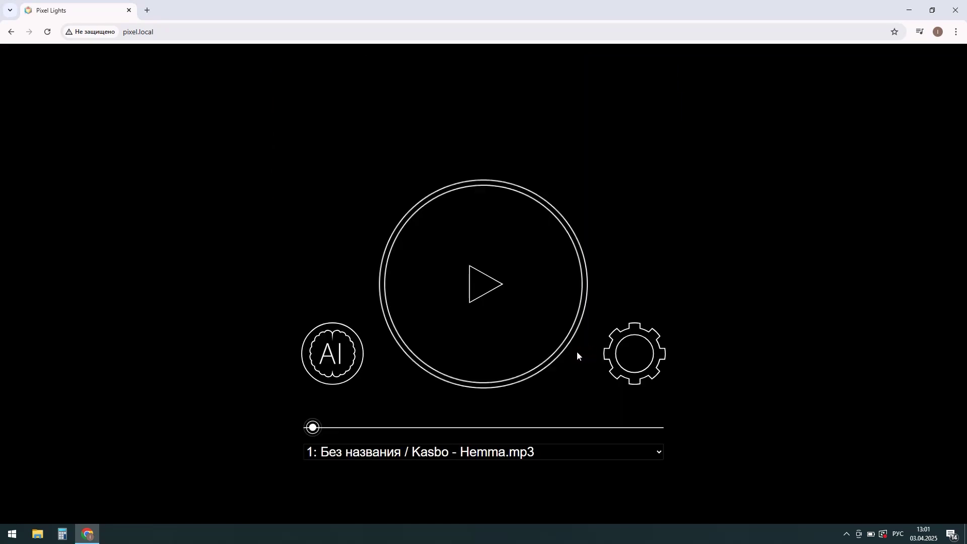
{"action": "left_click", "coordinate": [491, 284]}
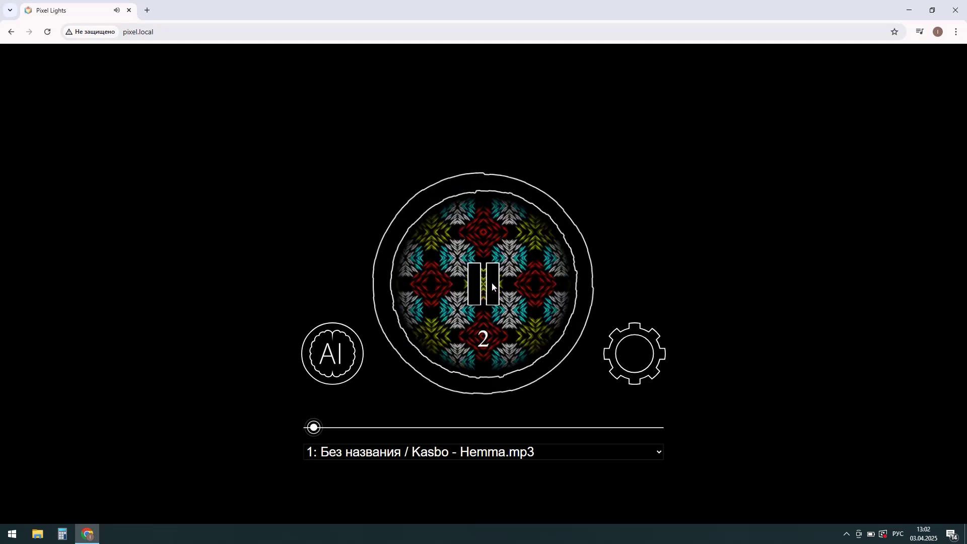
{"action": "left_click", "coordinate": [485, 340]}
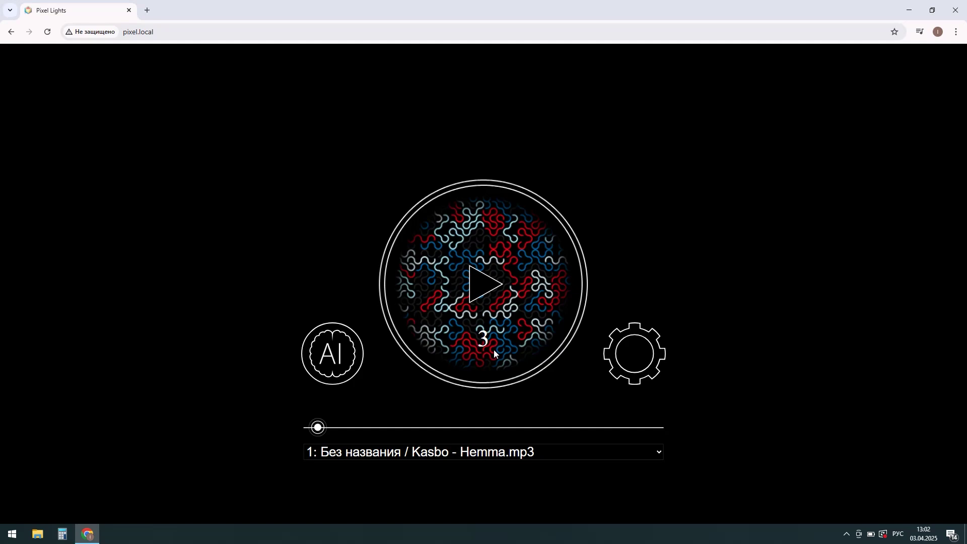
Reopen smart mode and review the program's settings, themes, added text and pictures, and its first images
{"action": "left_click", "coordinate": [340, 357]}
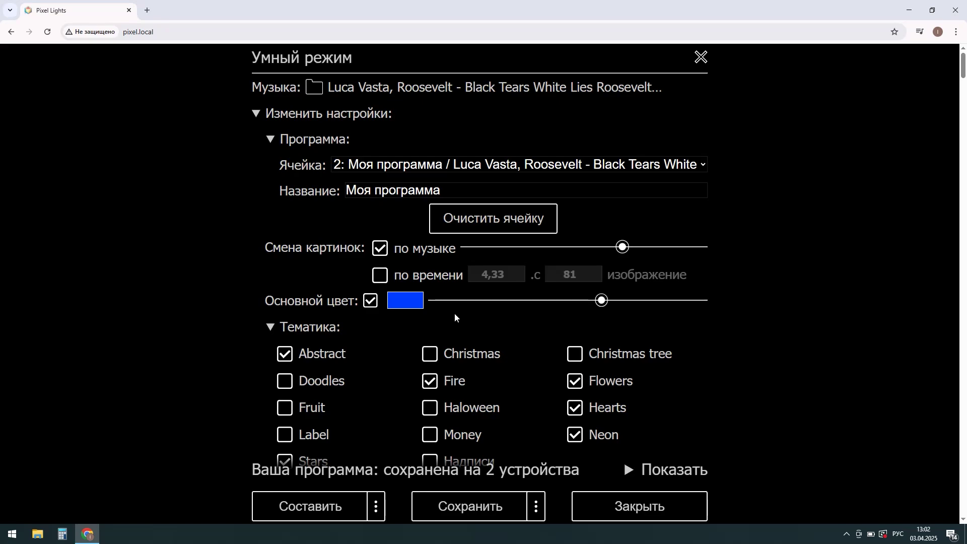
{"action": "scroll", "coordinate": [367, 234], "scroll_direction": "down", "scroll_amount": 2}
{"action": "scroll", "coordinate": [367, 233], "scroll_direction": "down", "scroll_amount": 3}
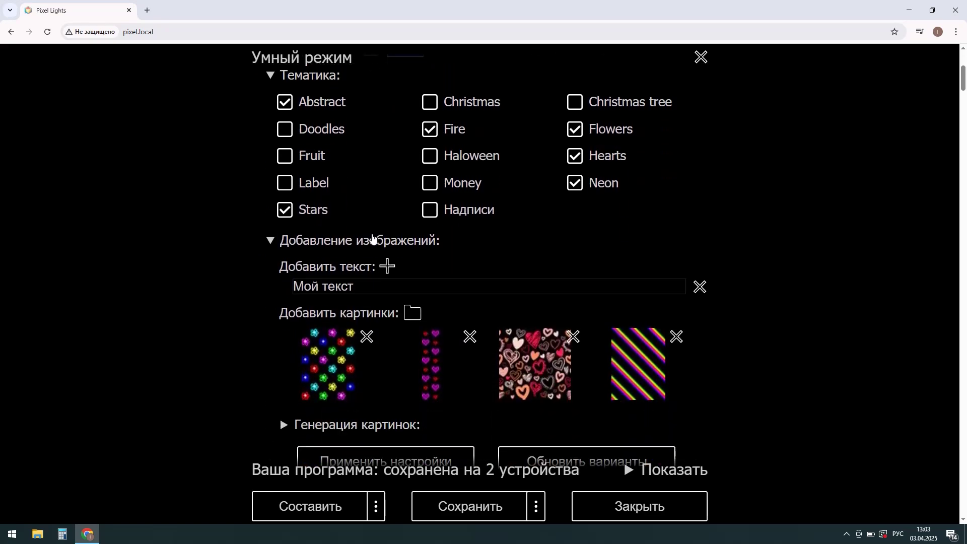
{"action": "scroll", "coordinate": [367, 239], "scroll_direction": "down", "scroll_amount": 5}
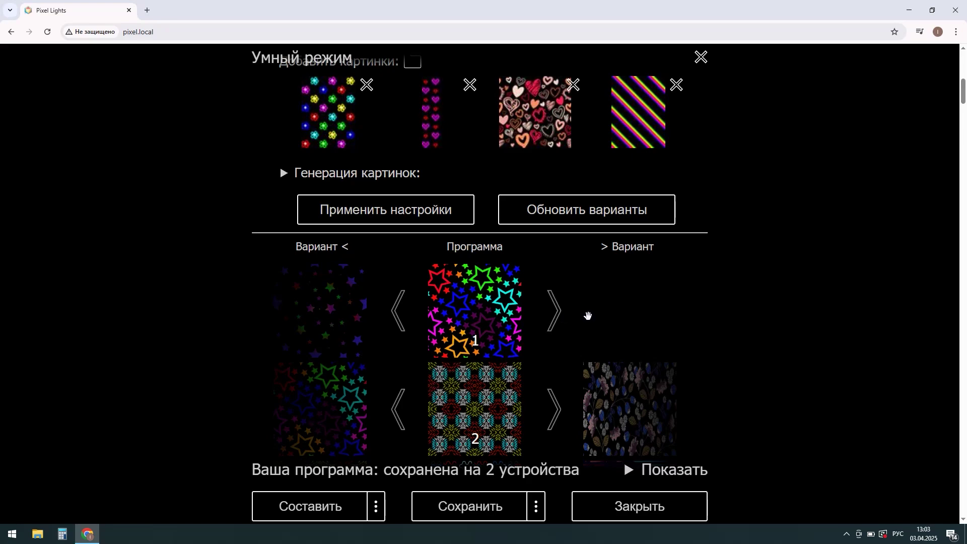
{"action": "scroll", "coordinate": [324, 300], "scroll_direction": "down", "scroll_amount": 5}
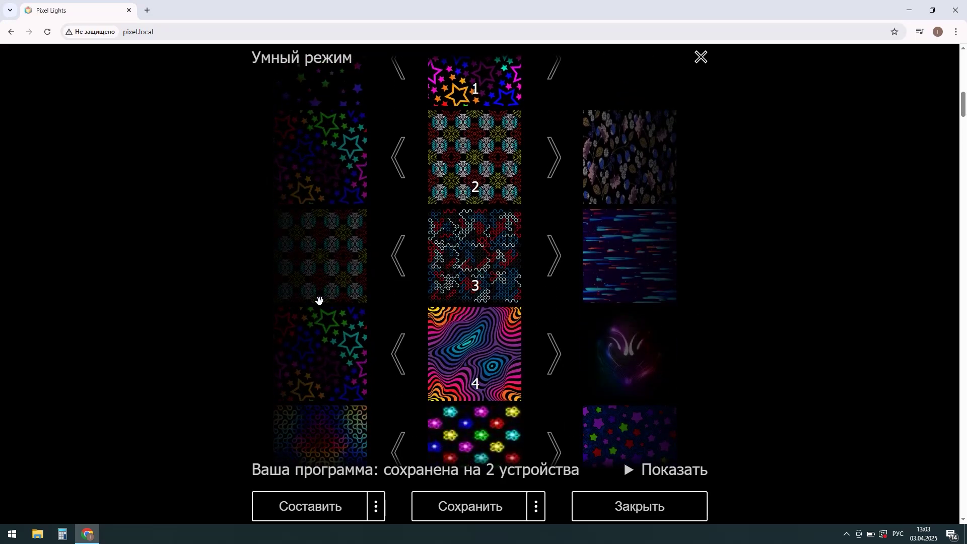
{"action": "scroll", "coordinate": [319, 300], "scroll_direction": "up", "scroll_amount": 6}
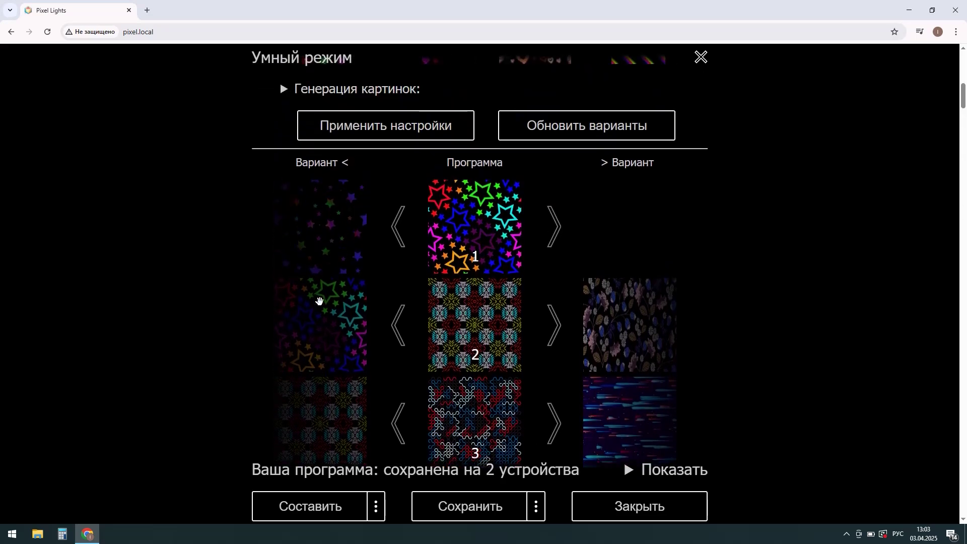
{"action": "scroll", "coordinate": [323, 297], "scroll_direction": "up", "scroll_amount": 5}
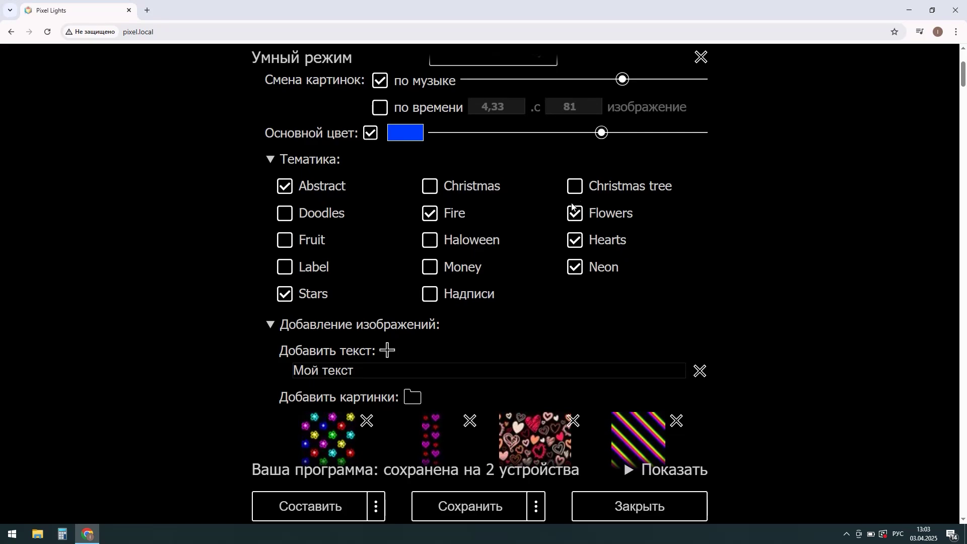
Switch the Fruit theme on and the Fire theme off, and refresh the program's image variants
{"action": "left_click", "coordinate": [284, 241]}
{"action": "left_click", "coordinate": [429, 213]}
{"action": "scroll", "coordinate": [525, 280], "scroll_direction": "down", "scroll_amount": 2}
{"action": "scroll", "coordinate": [525, 281], "scroll_direction": "down", "scroll_amount": 4}
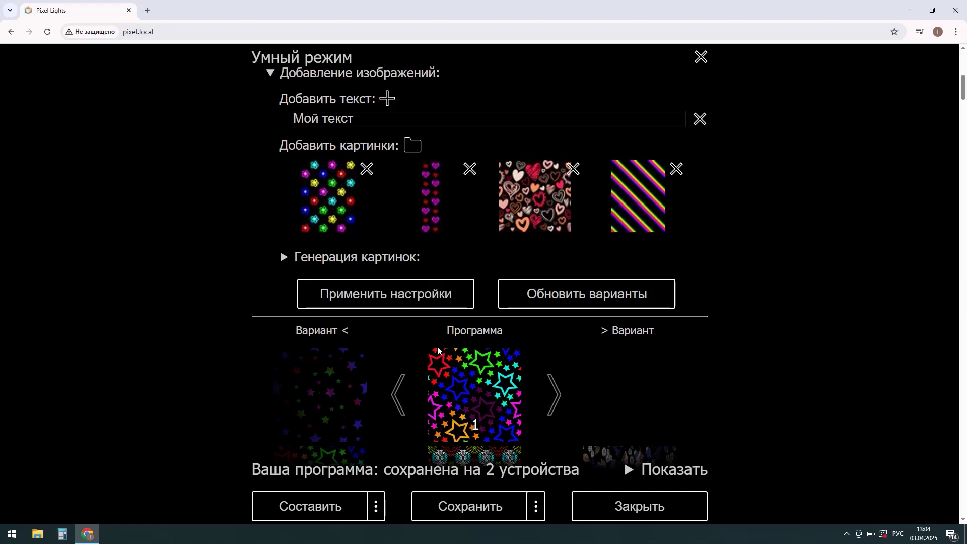
{"action": "left_click", "coordinate": [617, 298]}
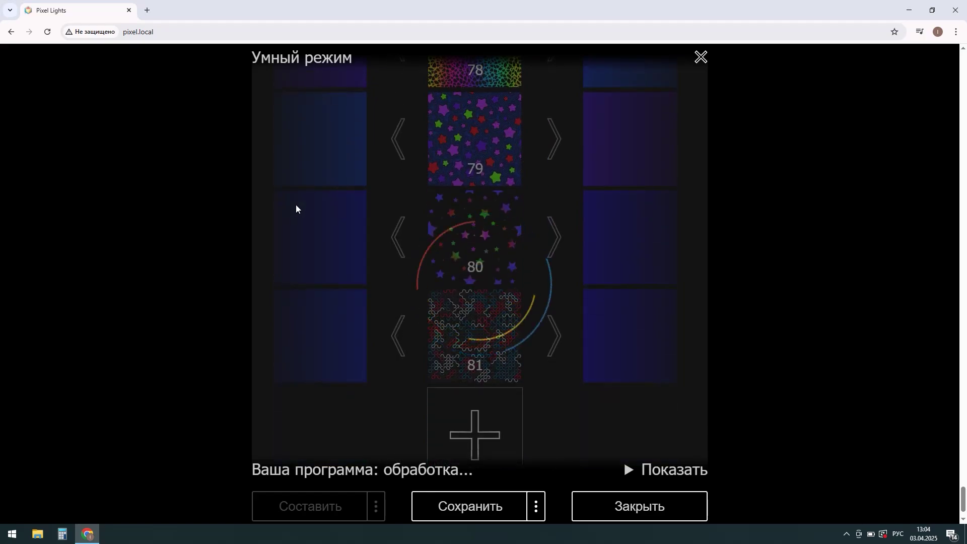
Replace program image 56 with its next variant, the multicoloured starfish pattern
{"action": "scroll", "coordinate": [574, 304], "scroll_direction": "up", "scroll_amount": 10}
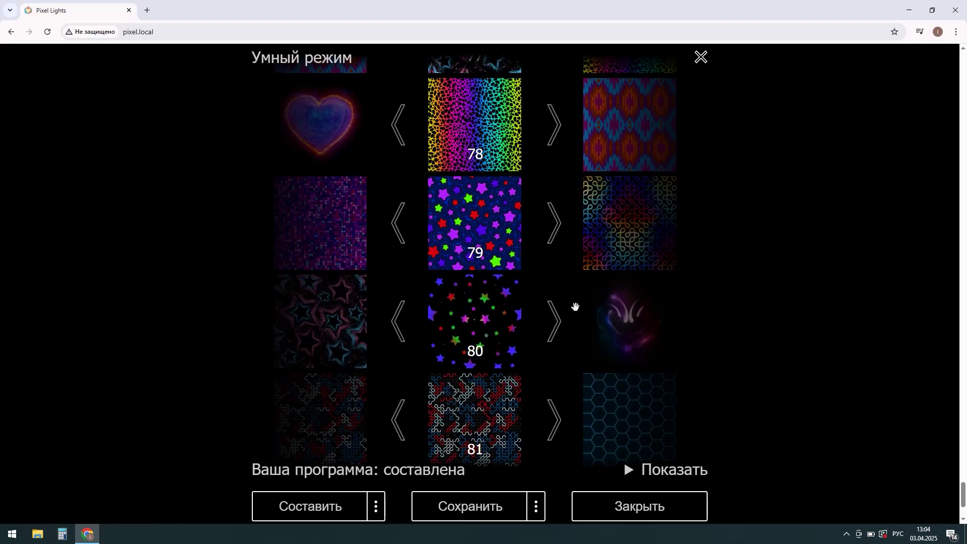
{"action": "scroll", "coordinate": [492, 301], "scroll_direction": "up", "scroll_amount": 20}
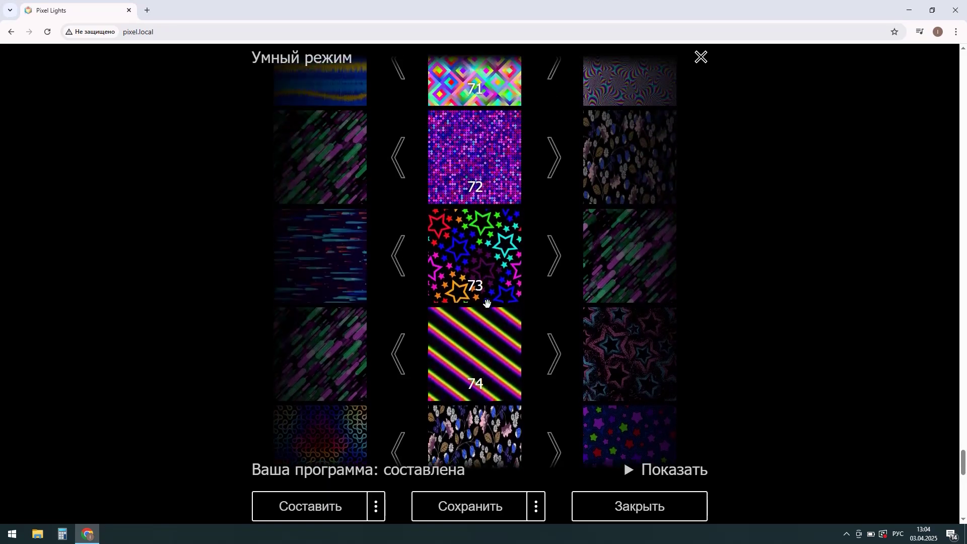
{"action": "scroll", "coordinate": [485, 301], "scroll_direction": "up", "scroll_amount": 14}
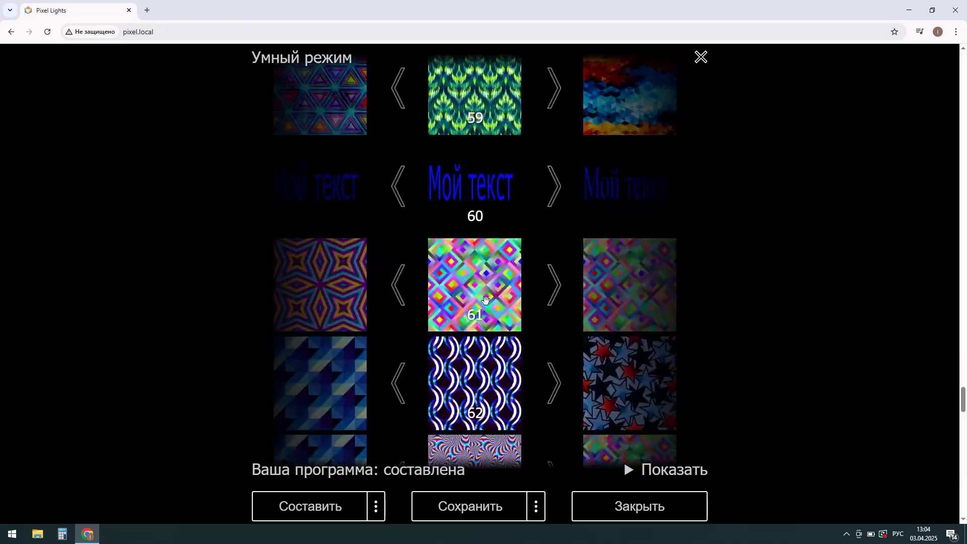
{"action": "scroll", "coordinate": [498, 249], "scroll_direction": "up", "scroll_amount": 2}
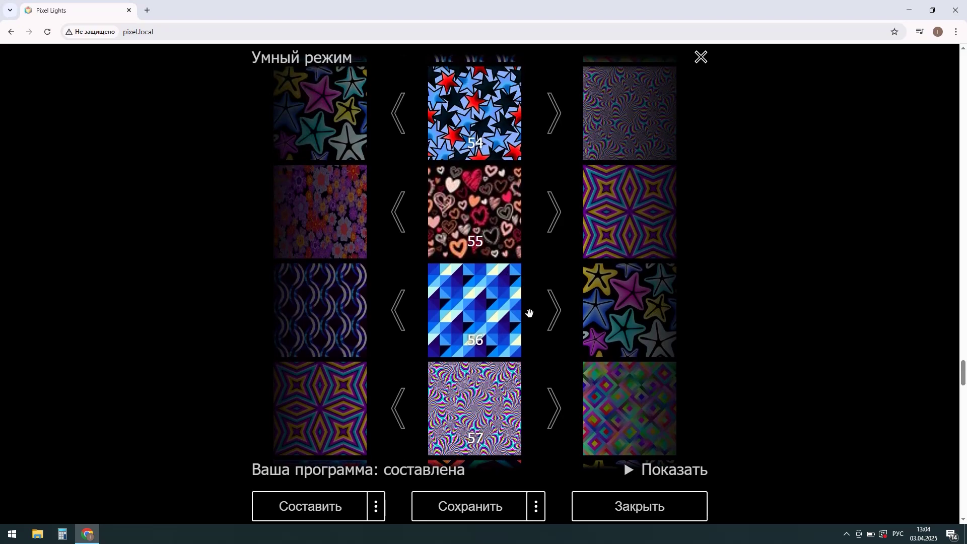
{"action": "left_click", "coordinate": [558, 321]}
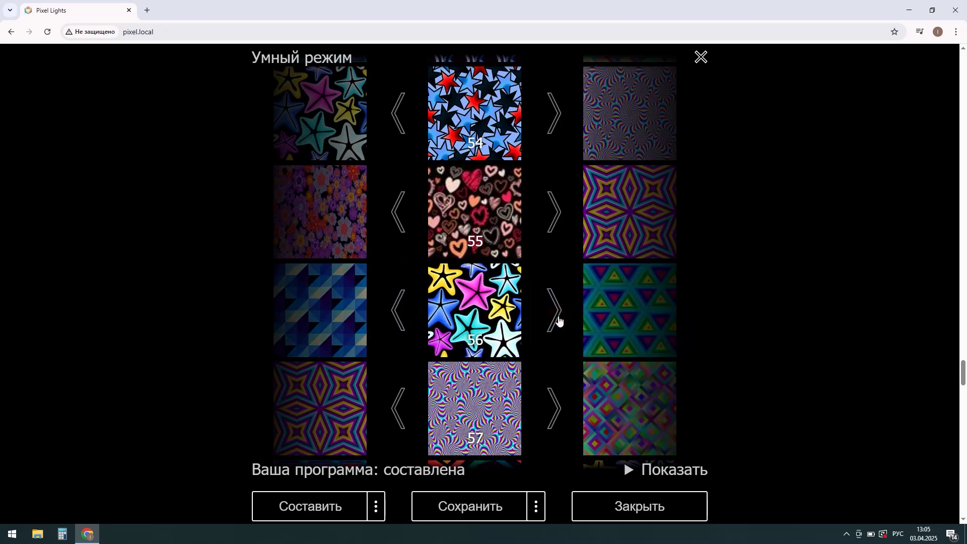
Review the program's images from 56 back to 28 and show the program's waveform and image timeline
{"action": "scroll", "coordinate": [506, 333], "scroll_direction": "up", "scroll_amount": 6}
{"action": "scroll", "coordinate": [506, 334], "scroll_direction": "up", "scroll_amount": 14}
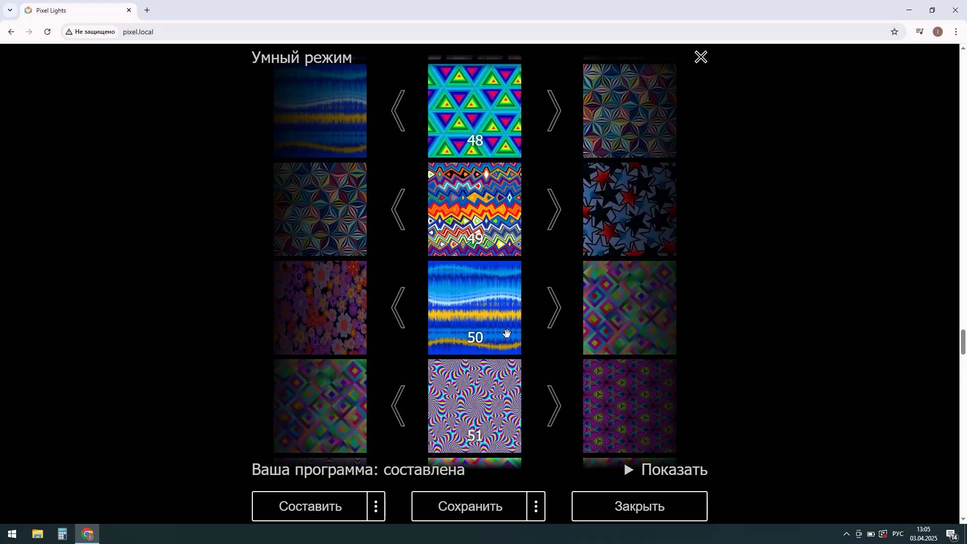
{"action": "scroll", "coordinate": [502, 326], "scroll_direction": "up", "scroll_amount": 14}
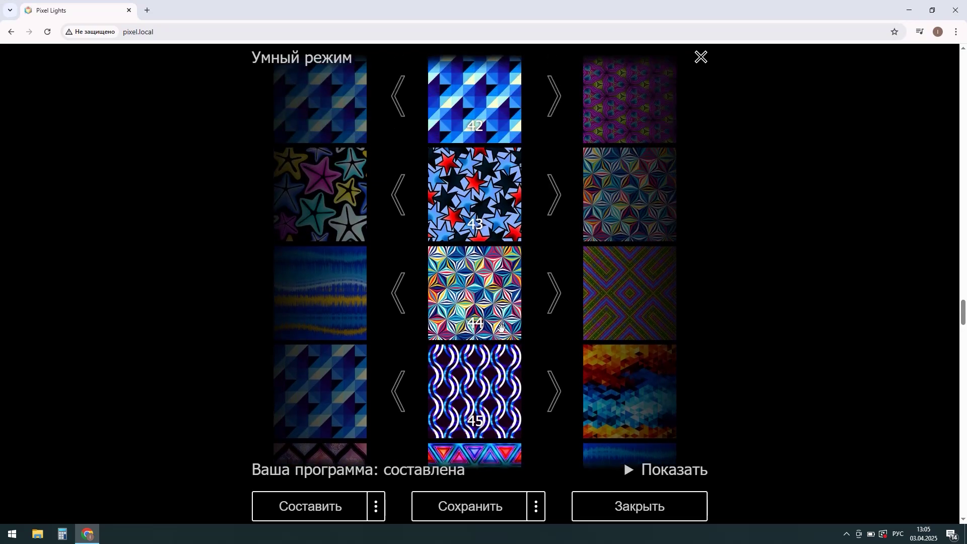
{"action": "scroll", "coordinate": [500, 329], "scroll_direction": "up", "scroll_amount": 10}
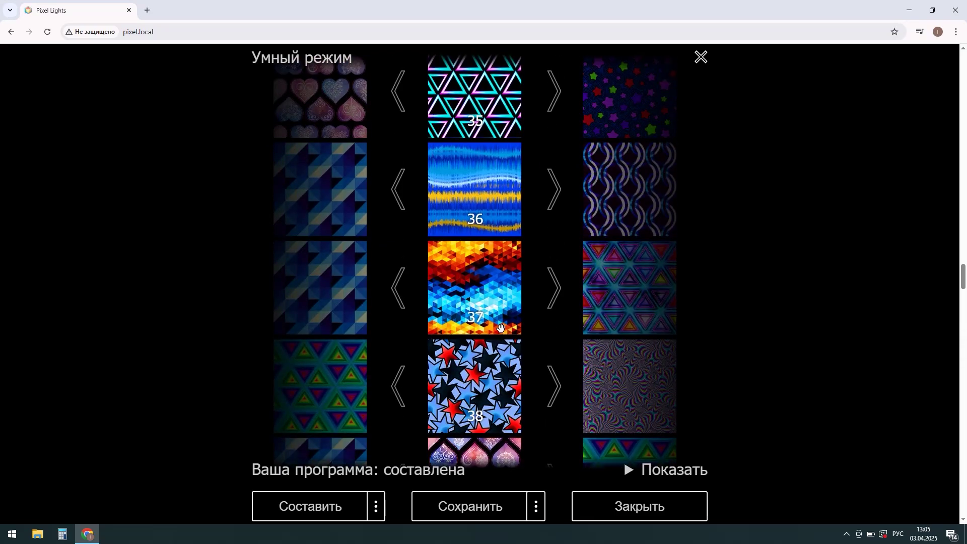
{"action": "scroll", "coordinate": [501, 330], "scroll_direction": "up", "scroll_amount": 6}
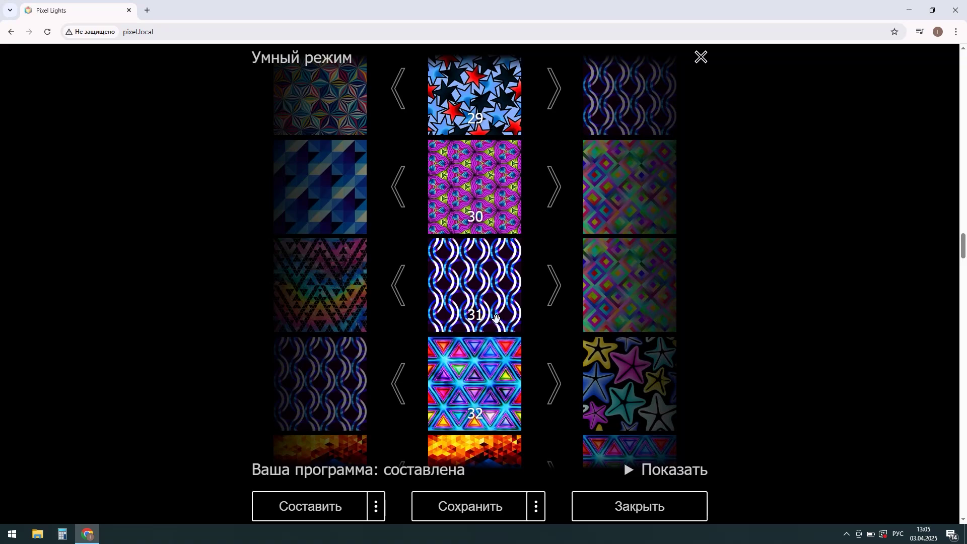
{"action": "scroll", "coordinate": [496, 317], "scroll_direction": "up", "scroll_amount": 2}
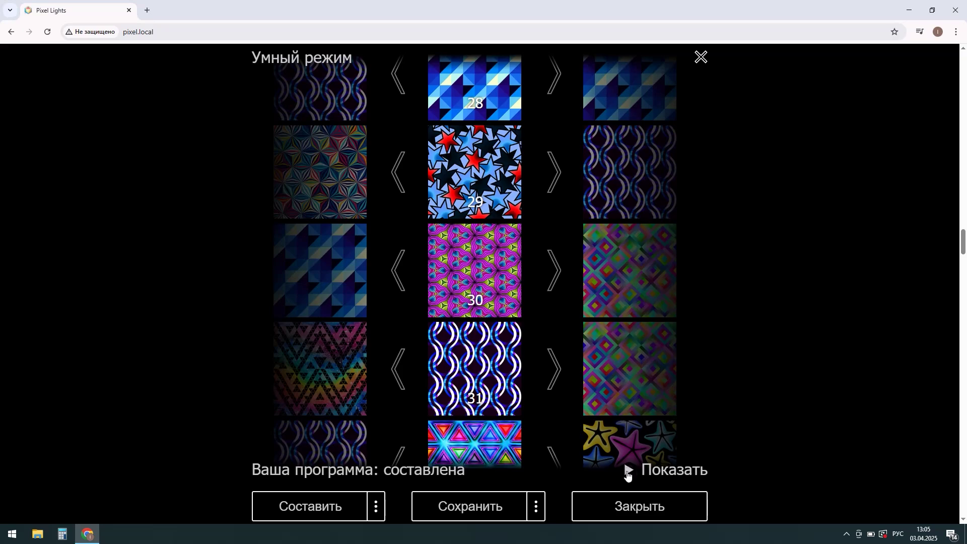
{"action": "left_click", "coordinate": [655, 473]}
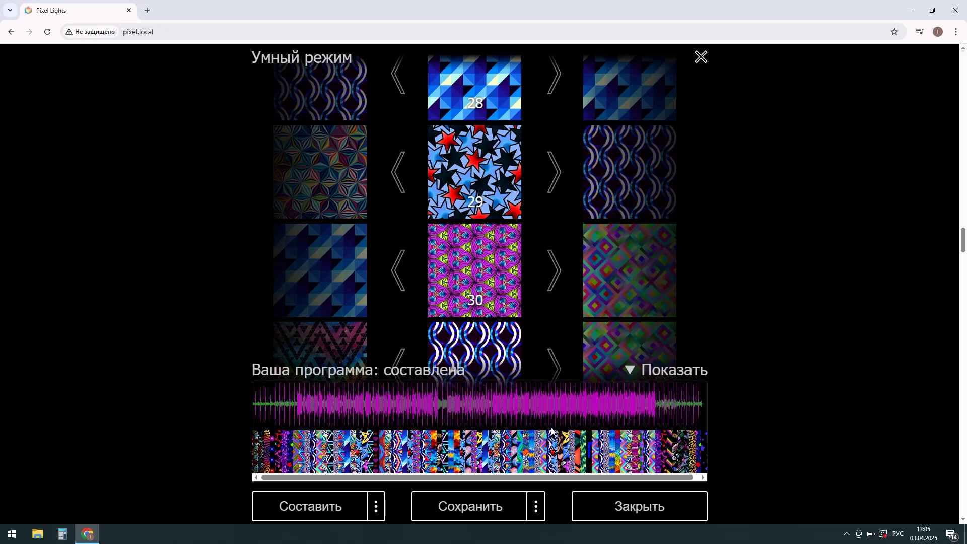
Zoom in on the program timeline until individual images are wide, and move to its beginning
{"action": "scroll", "coordinate": [512, 310], "scroll_direction": "up", "scroll_amount": 2}
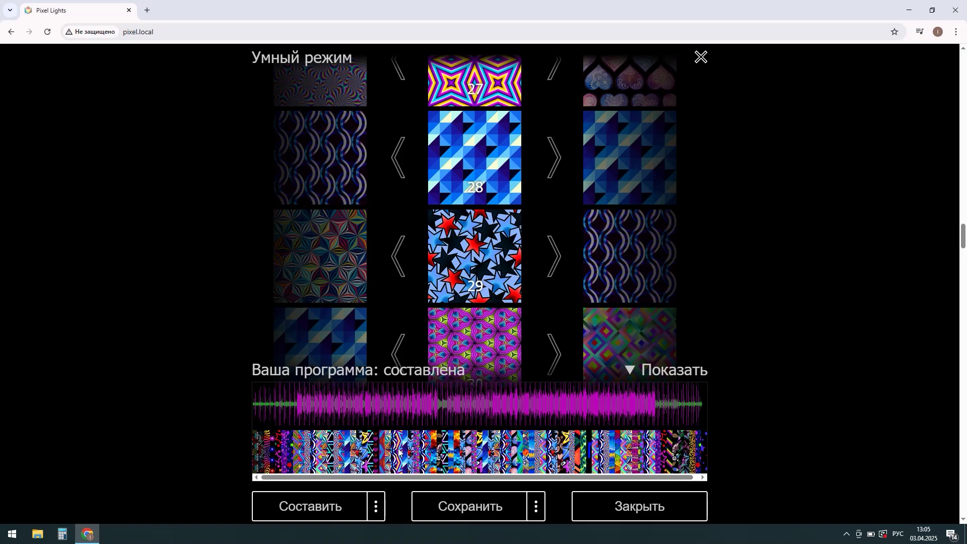
{"action": "scroll", "coordinate": [398, 452], "scroll_direction": "up", "scroll_amount": 4}
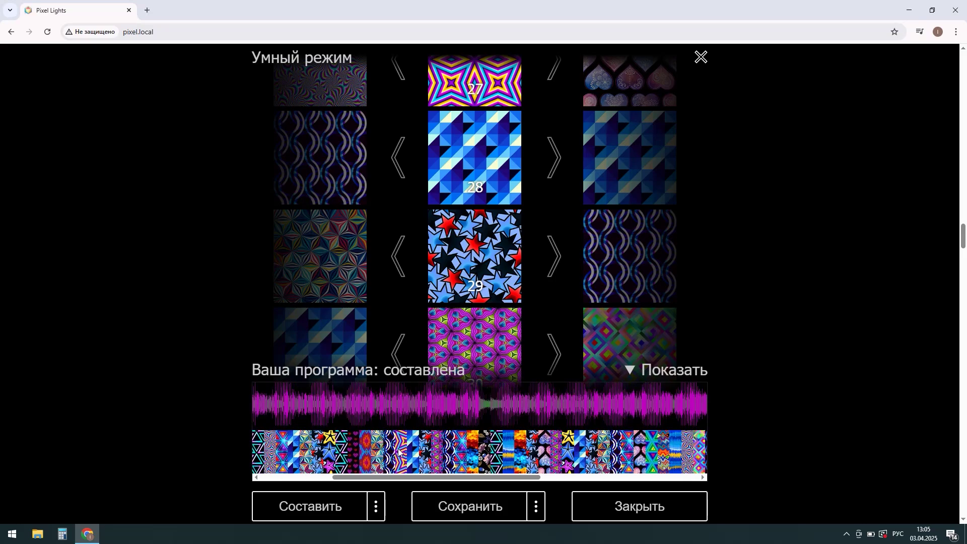
{"action": "scroll", "coordinate": [399, 452], "scroll_direction": "up", "scroll_amount": 5}
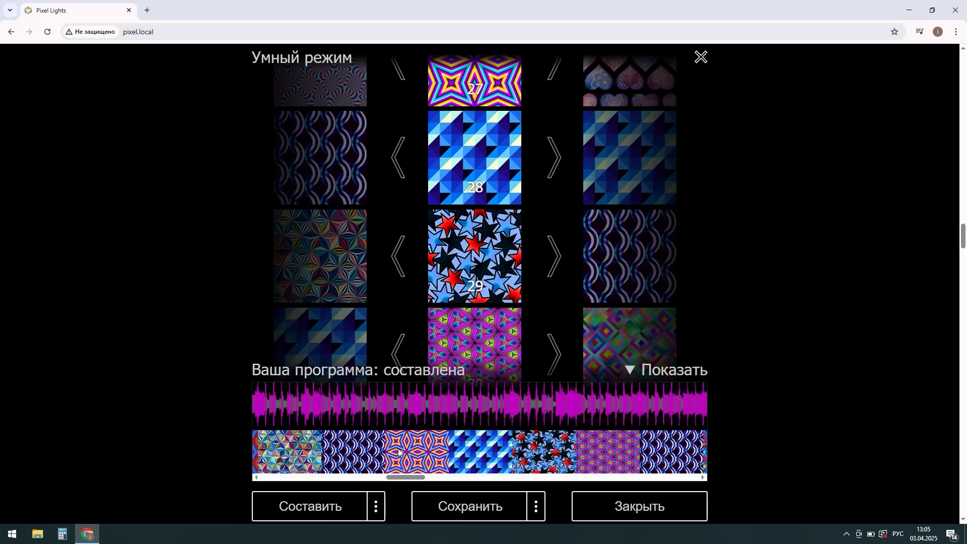
{"action": "left_click_drag", "start_coordinate": [399, 477], "coordinate": [279, 446]}
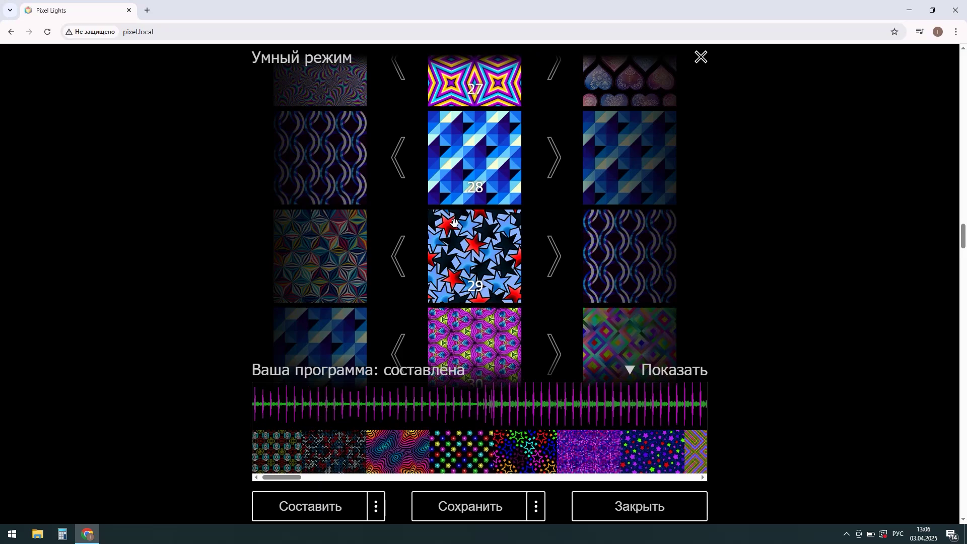
Open the settings of program image 16, the swirling optical pattern
{"action": "scroll", "coordinate": [453, 231], "scroll_direction": "up", "scroll_amount": 5}
{"action": "scroll", "coordinate": [460, 235], "scroll_direction": "up", "scroll_amount": 10}
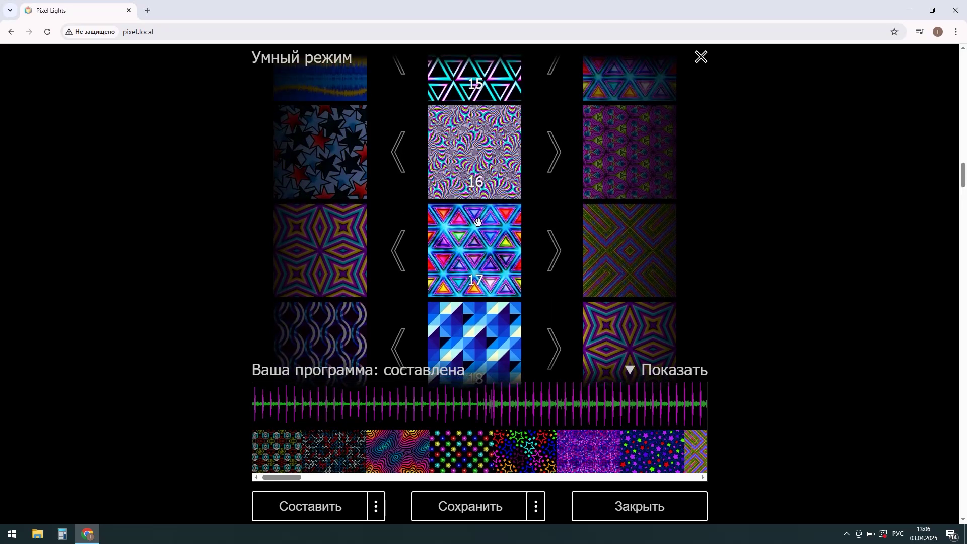
{"action": "left_click", "coordinate": [484, 157]}
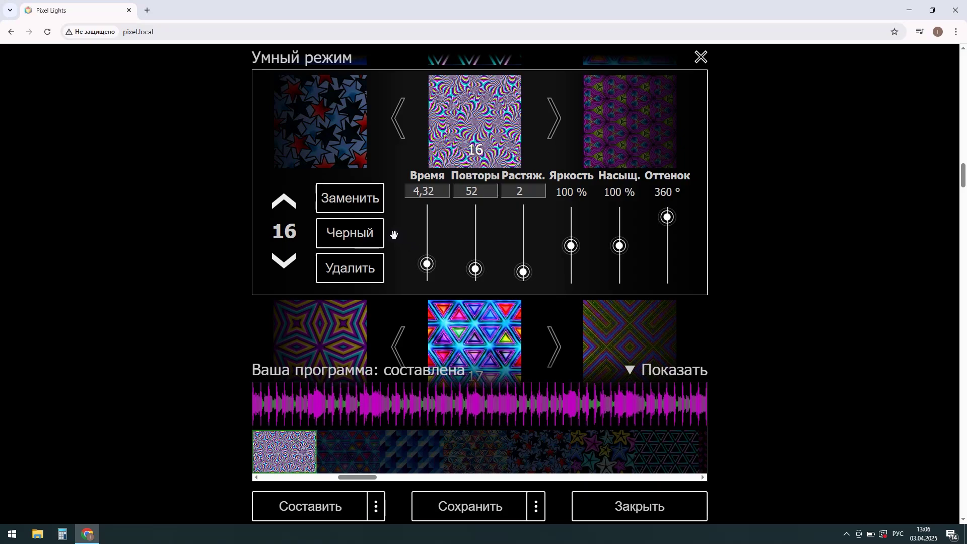
Move image 16 up to position 15 in the program and back down to position 16
{"action": "left_click", "coordinate": [283, 200]}
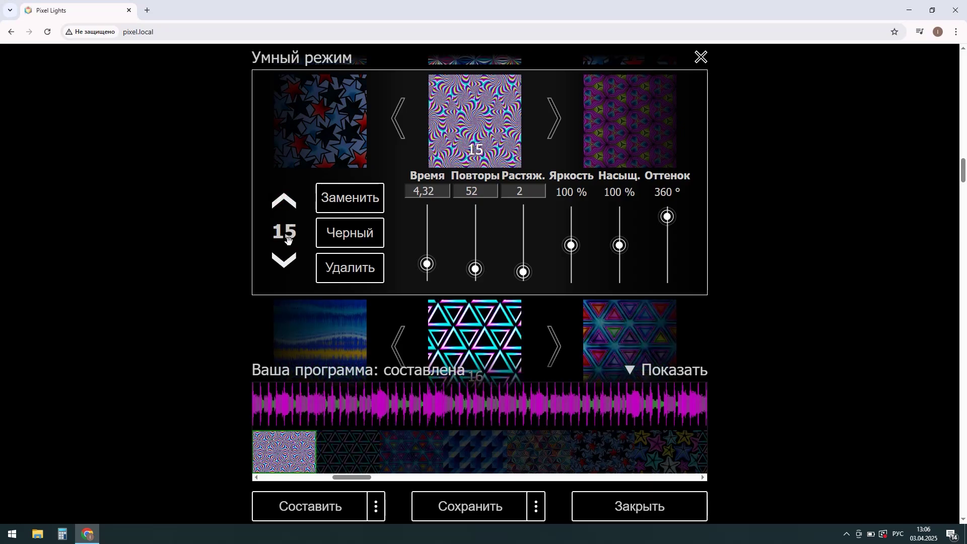
{"action": "left_click", "coordinate": [286, 262]}
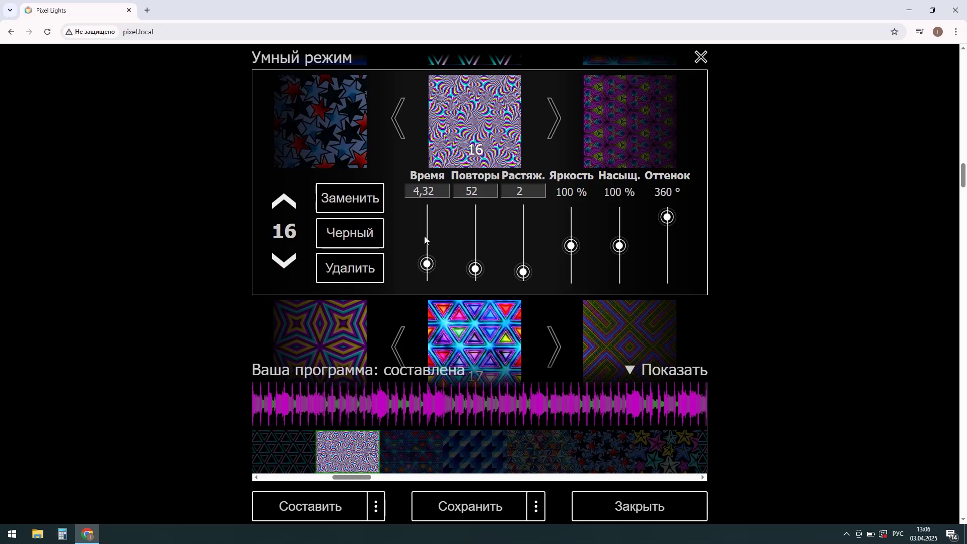
Adjust image 16 to a time of 14,55, 6,3 repeats, stretch 55,6, saturation 155 % and hue 254 °
{"action": "left_click", "coordinate": [427, 263]}
{"action": "left_click_drag", "start_coordinate": [428, 266], "coordinate": [426, 247]}
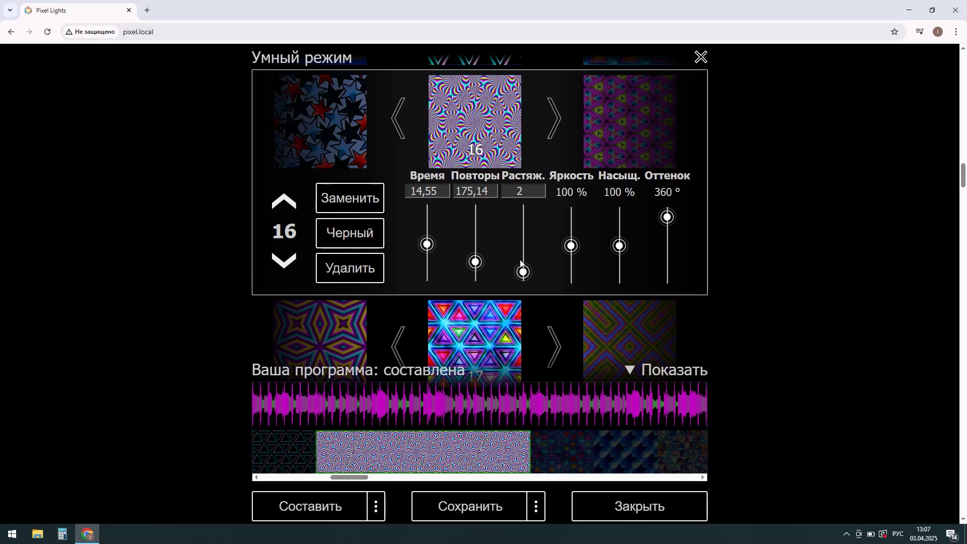
{"action": "left_click_drag", "start_coordinate": [521, 273], "coordinate": [522, 272]}
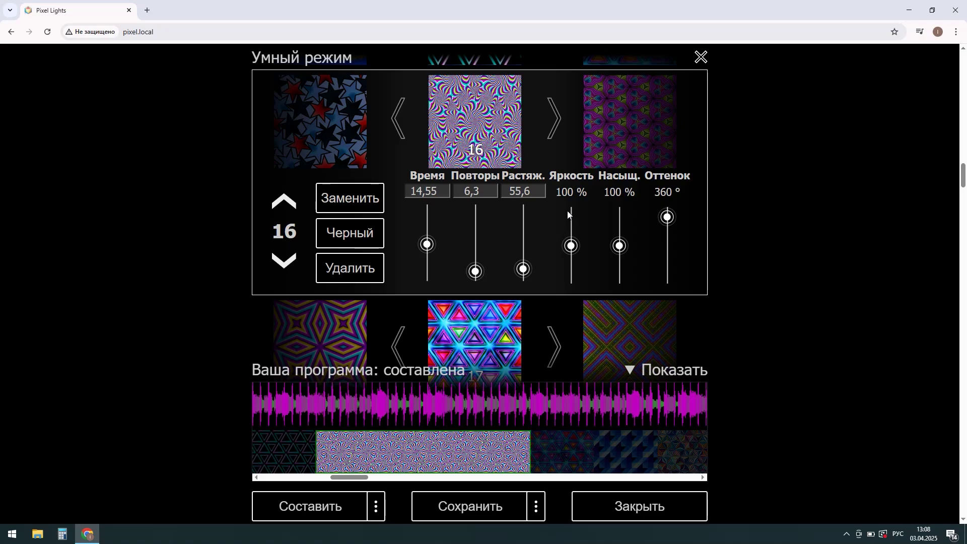
{"action": "left_click_drag", "start_coordinate": [573, 250], "coordinate": [670, 233]}
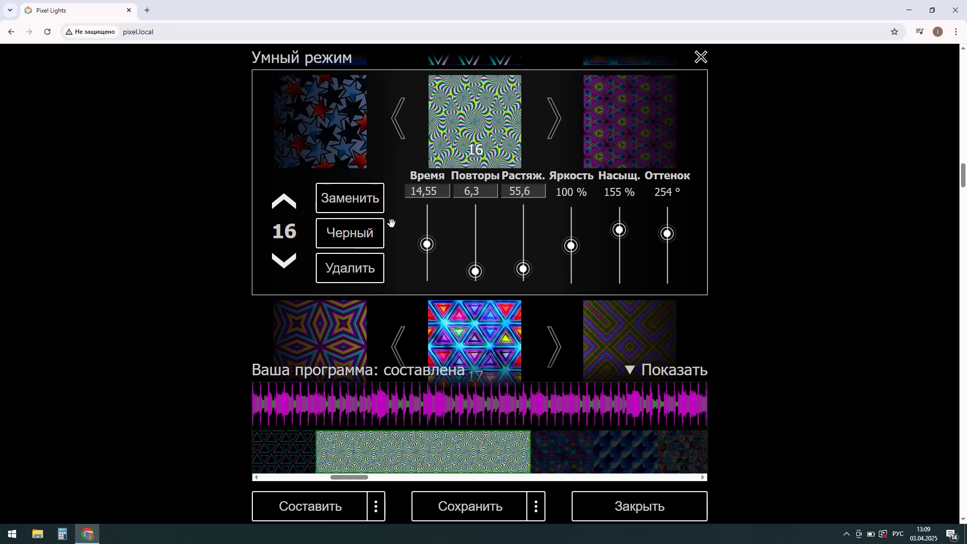
Replace image 16 with the picture file Hearts_art.jpg from the Изображения folder
{"action": "left_click", "coordinate": [361, 202]}
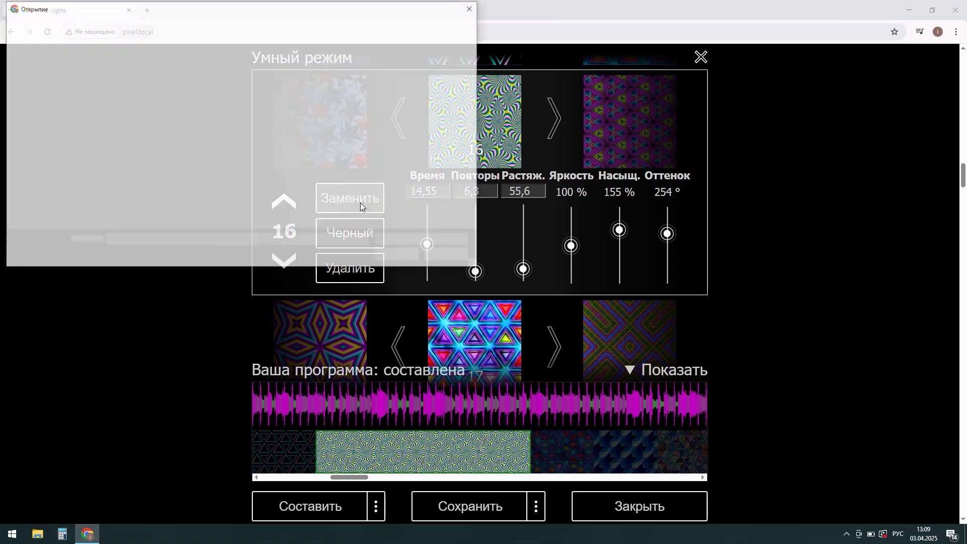
{"action": "left_click", "coordinate": [247, 107]}
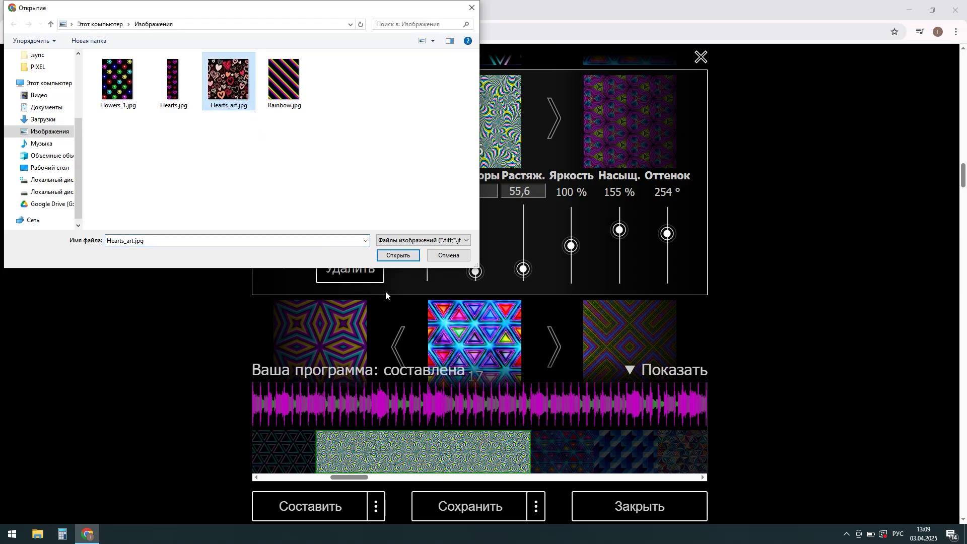
{"action": "left_click", "coordinate": [400, 256]}
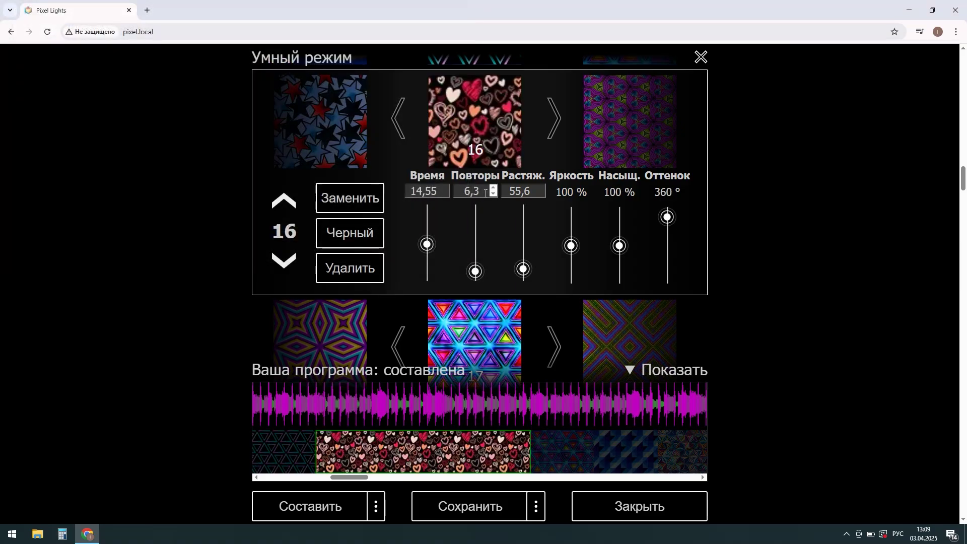
Turn image 16 black and delete it from the program
{"action": "left_click", "coordinate": [371, 245]}
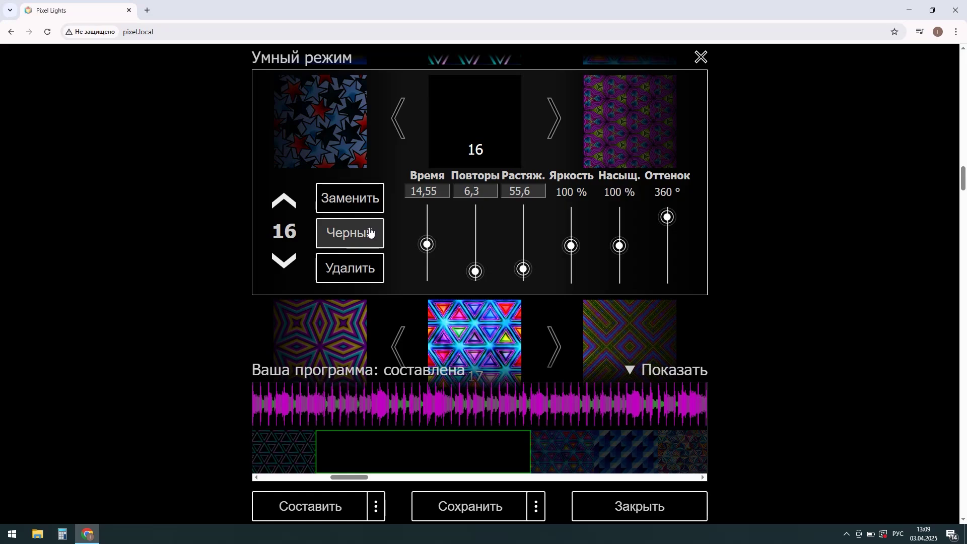
{"action": "left_click", "coordinate": [361, 270]}
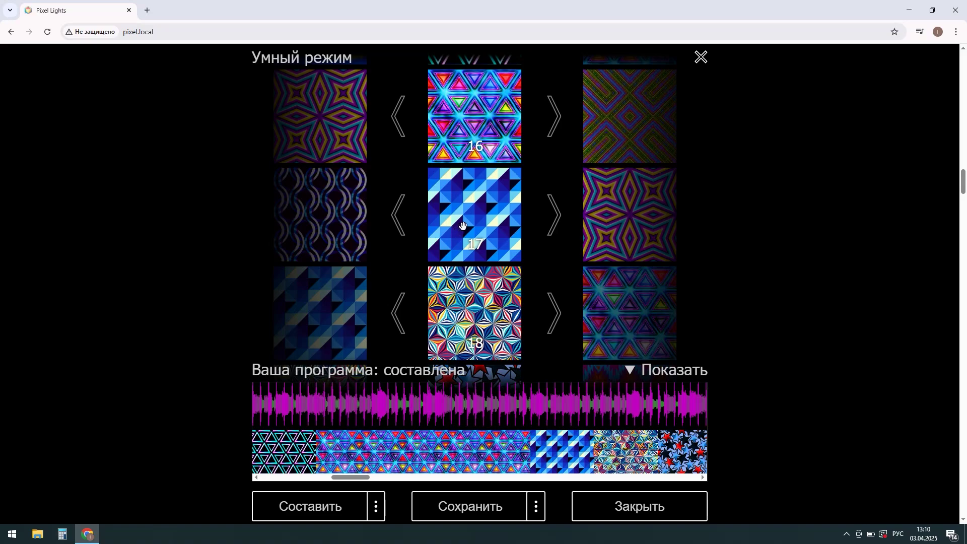
Open the settings of image 20, the multicoloured starfish pattern, and close them again
{"action": "scroll", "coordinate": [477, 217], "scroll_direction": "down", "scroll_amount": 3}
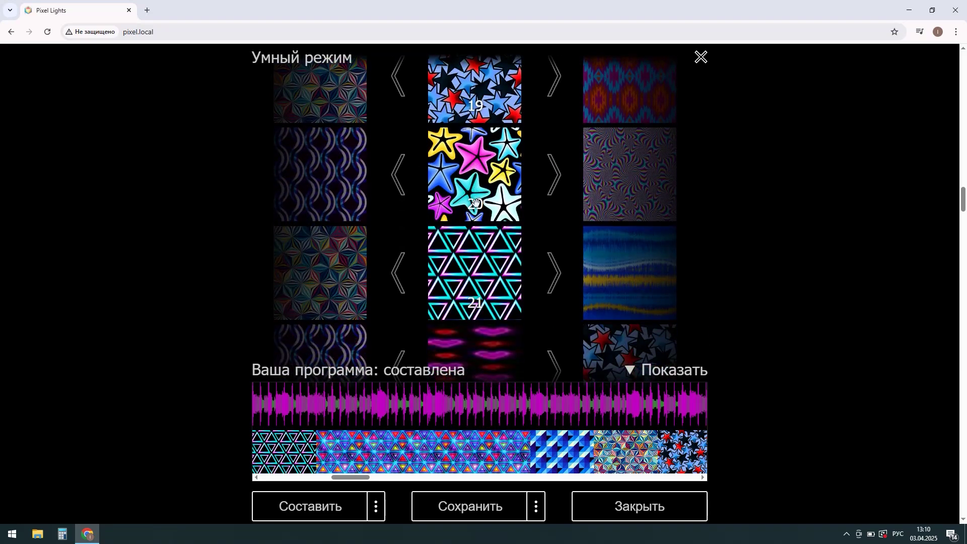
{"action": "left_click", "coordinate": [477, 191]}
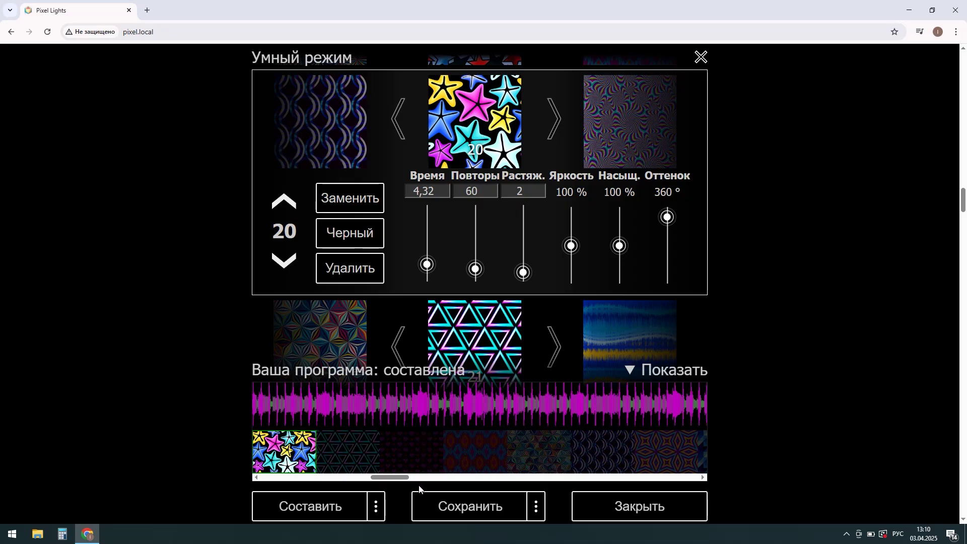
{"action": "scroll", "coordinate": [395, 475], "scroll_direction": "down", "scroll_amount": 1}
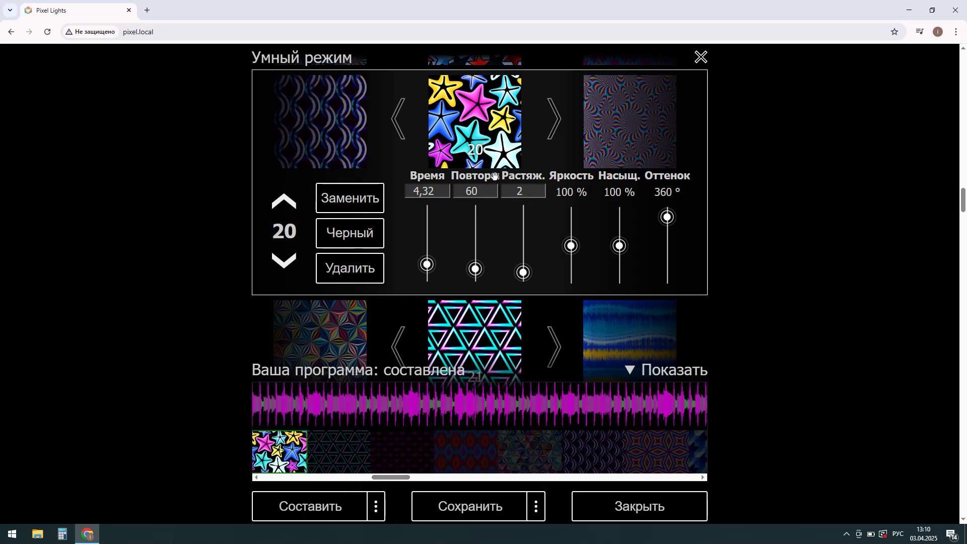
{"action": "left_click", "coordinate": [478, 119]}
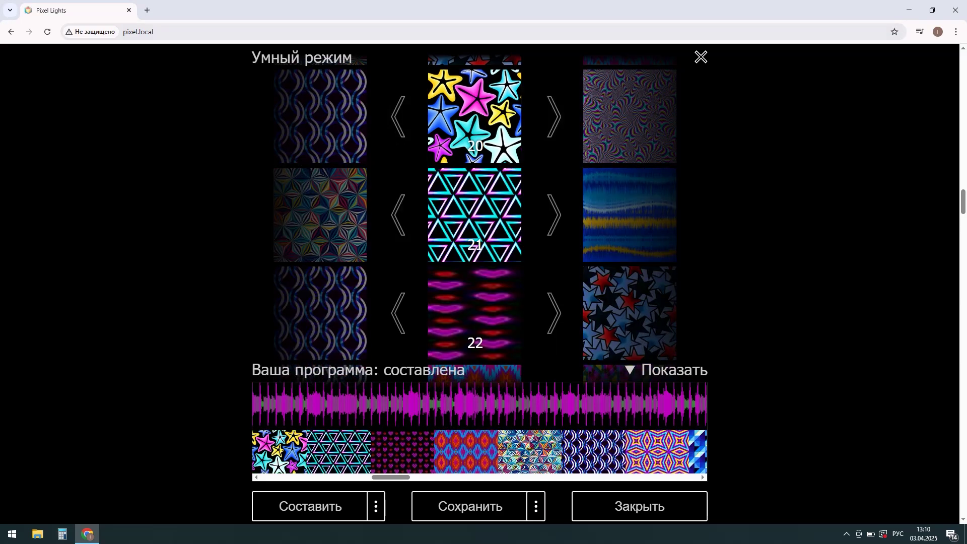
Move along the timeline and open the settings of images 30 and 37 from it
{"action": "scroll", "coordinate": [402, 480], "scroll_direction": "down", "scroll_amount": 1}
{"action": "left_click_drag", "start_coordinate": [403, 479], "coordinate": [429, 479]}
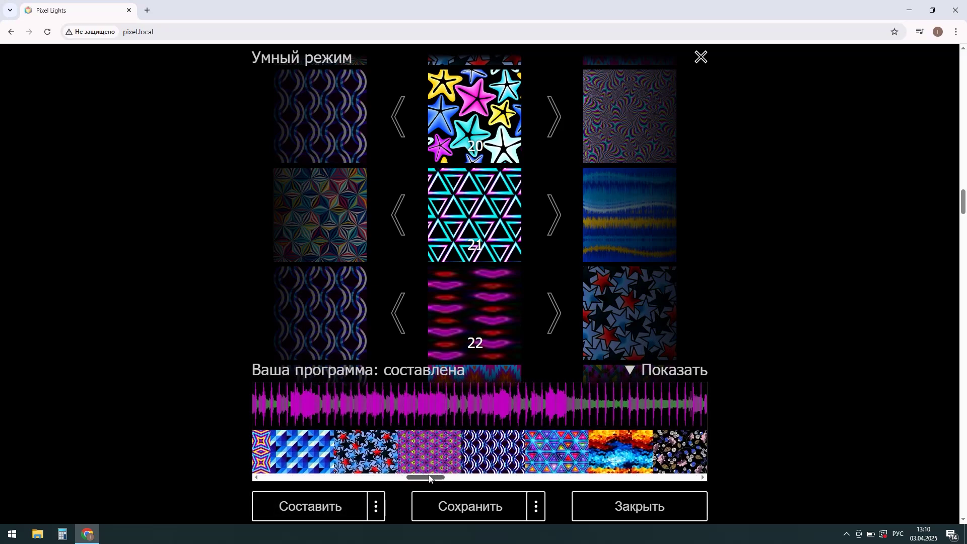
{"action": "left_click", "coordinate": [486, 454]}
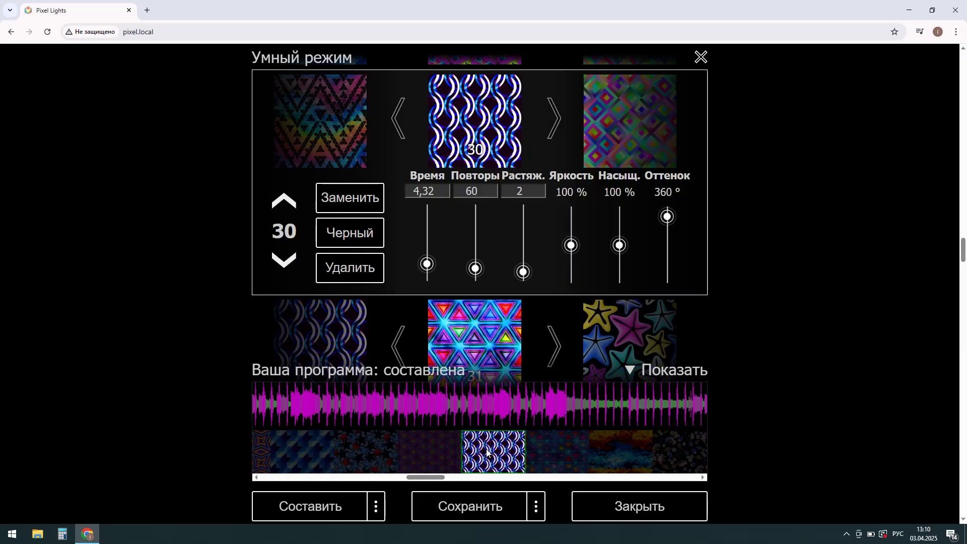
{"action": "left_click_drag", "start_coordinate": [442, 478], "coordinate": [480, 477]}
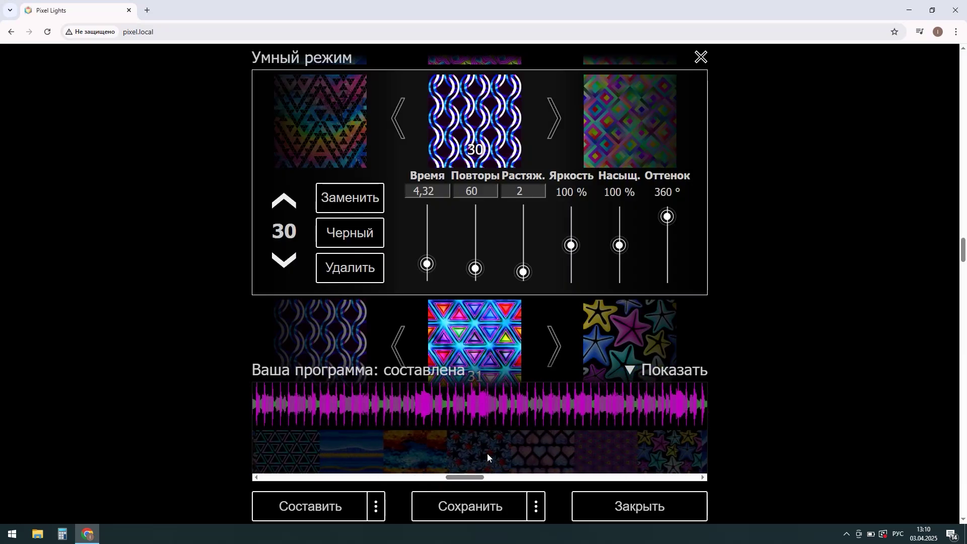
{"action": "left_click", "coordinate": [490, 449]}
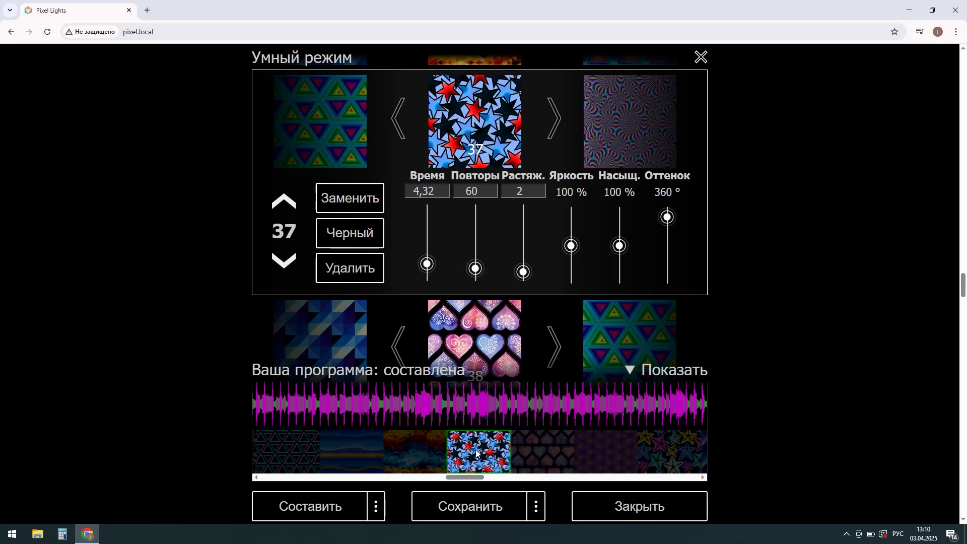
Hide the program timeline, show it again and hide it once more
{"action": "left_click", "coordinate": [672, 368]}
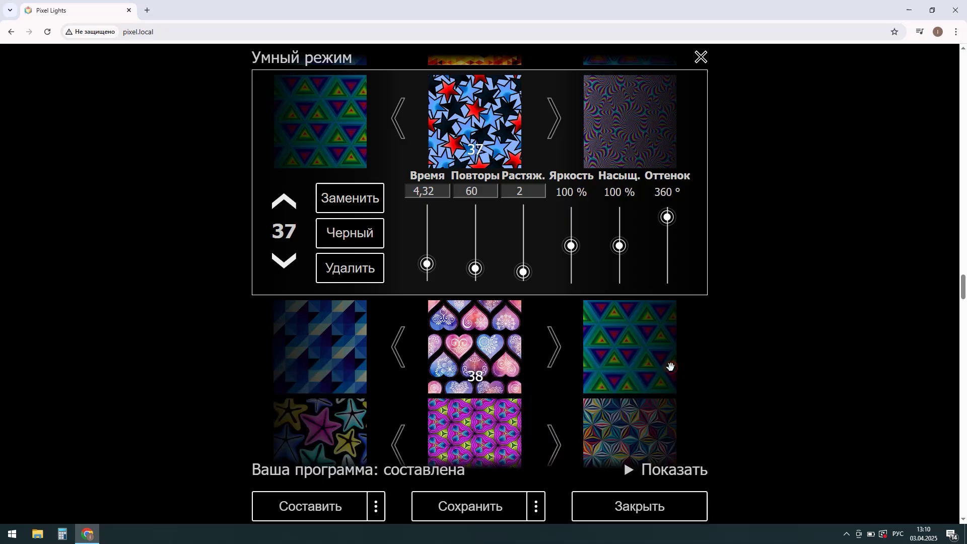
{"action": "left_click", "coordinate": [633, 473]}
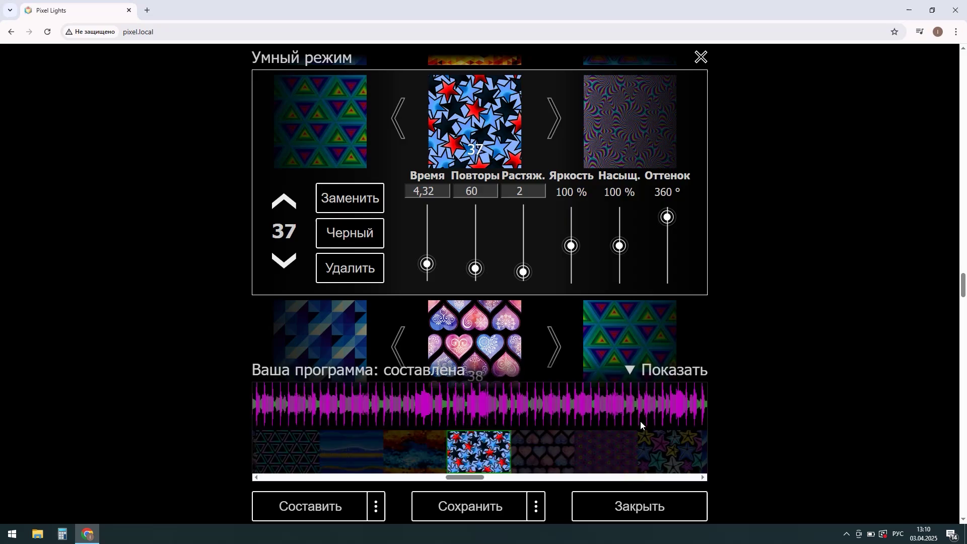
{"action": "left_click", "coordinate": [637, 368]}
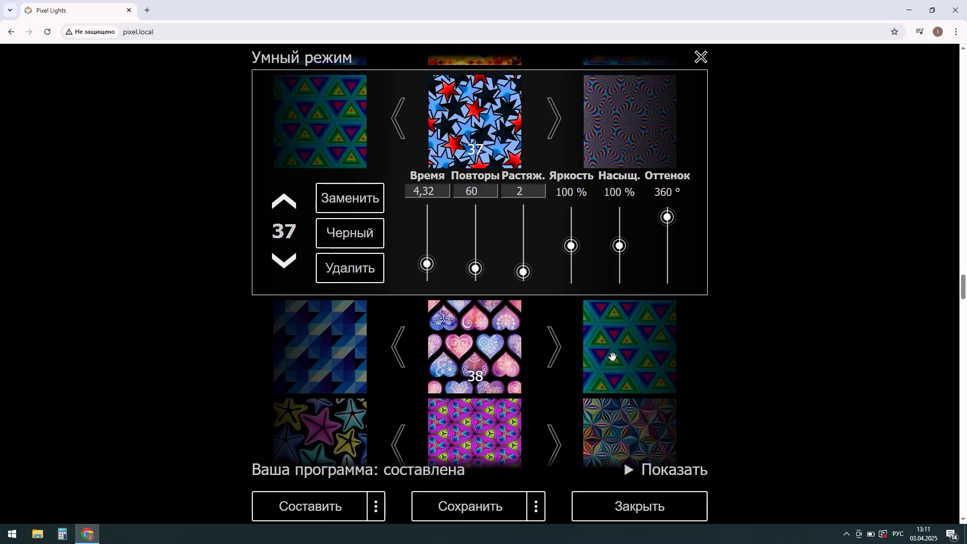
Close image 37's settings and save the program
{"action": "left_click", "coordinate": [489, 139]}
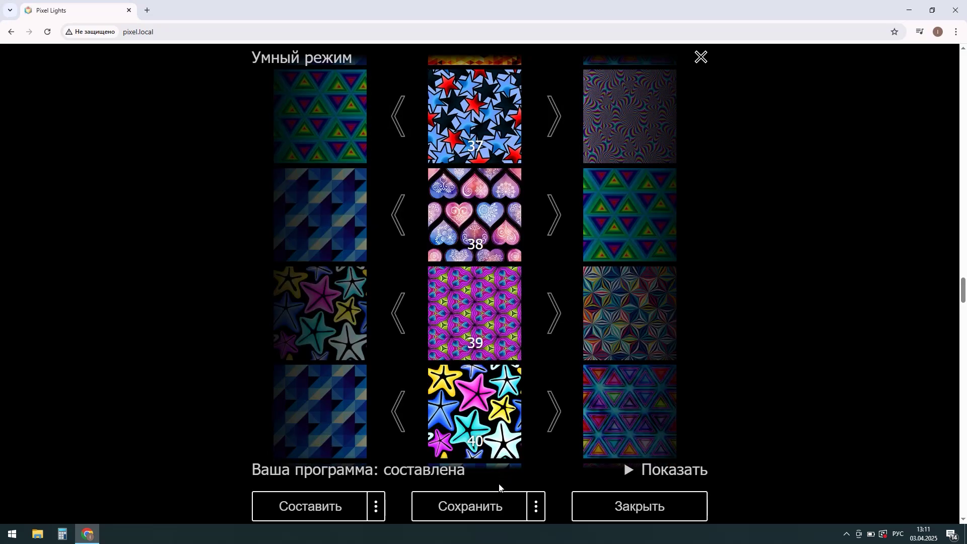
{"action": "left_click", "coordinate": [480, 506]}
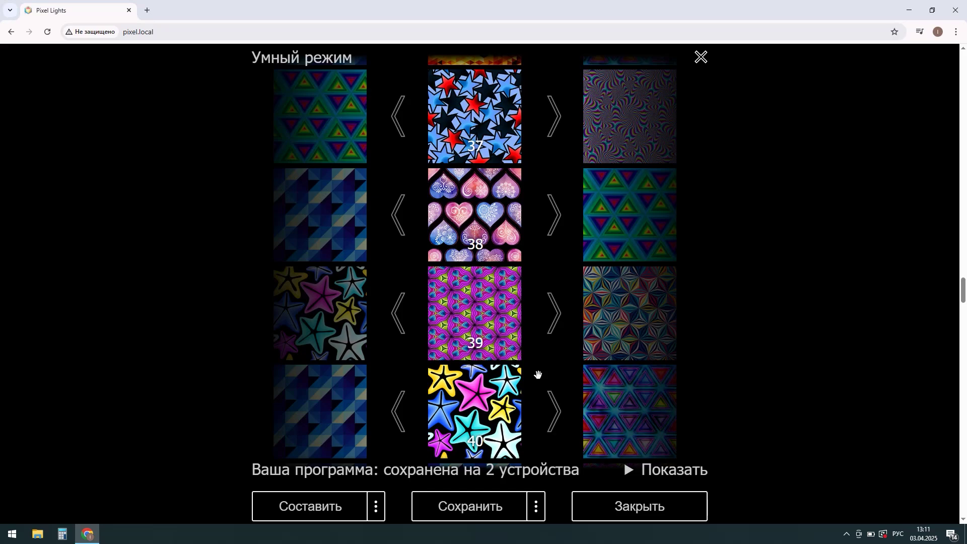
Leave smart mode and play program 2, "Моя программа", briefly before pausing it
{"action": "left_click", "coordinate": [703, 64]}
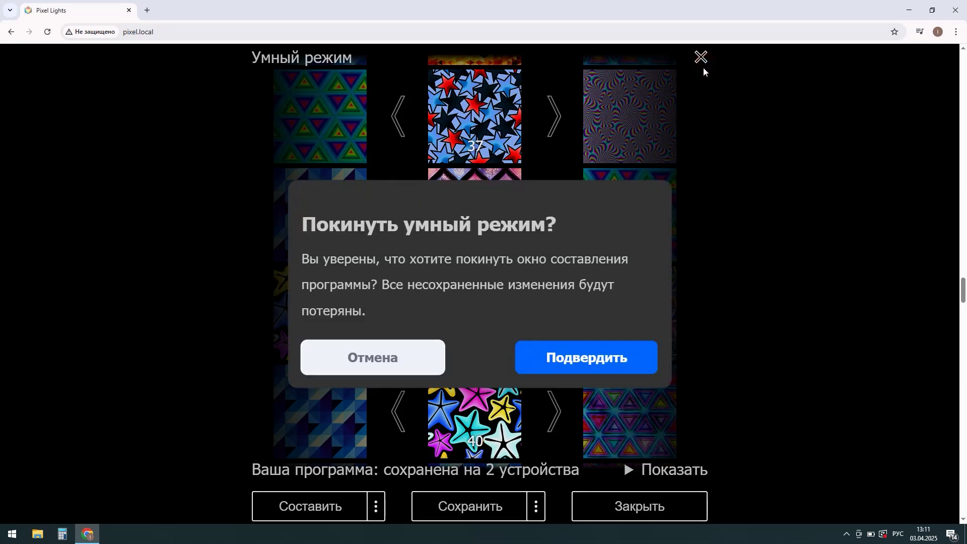
{"action": "left_click", "coordinate": [575, 358]}
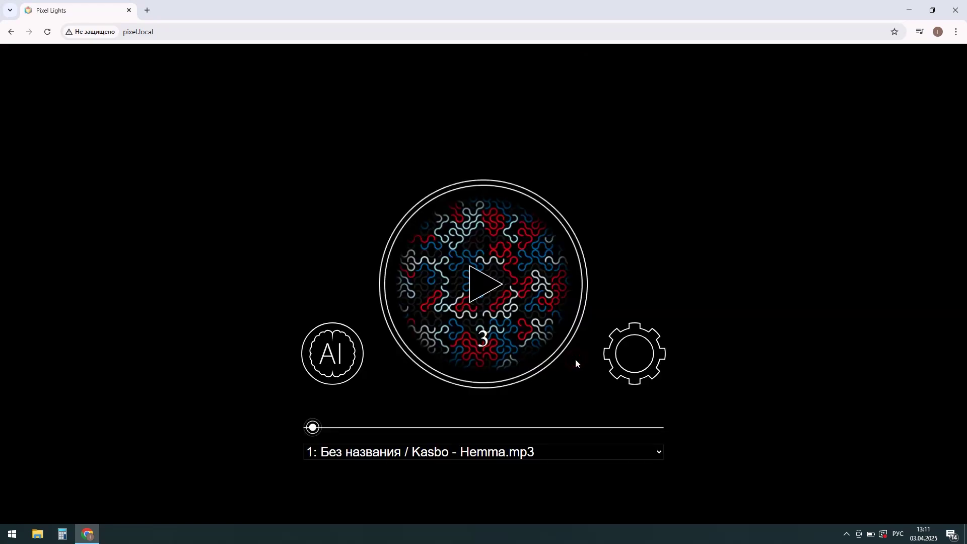
{"action": "left_click", "coordinate": [465, 454]}
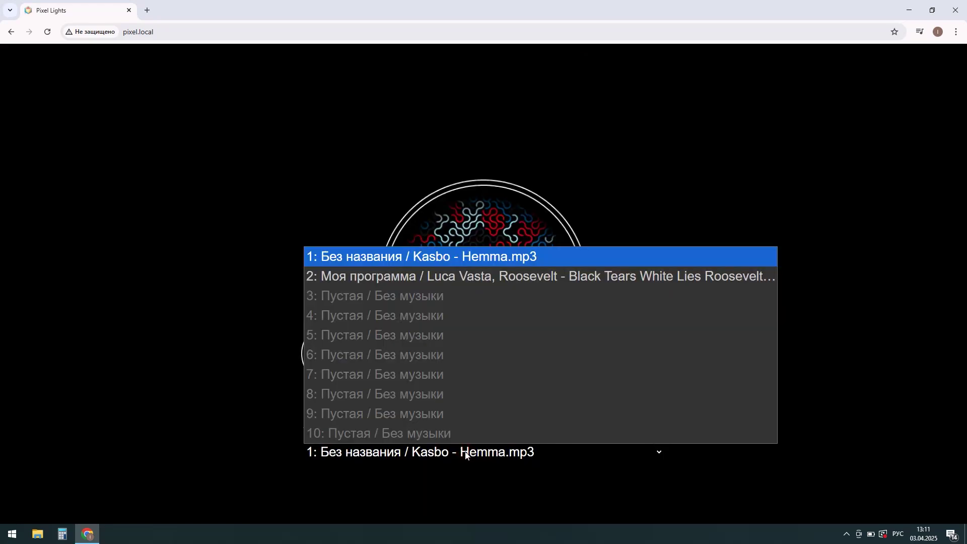
{"action": "left_click", "coordinate": [533, 276]}
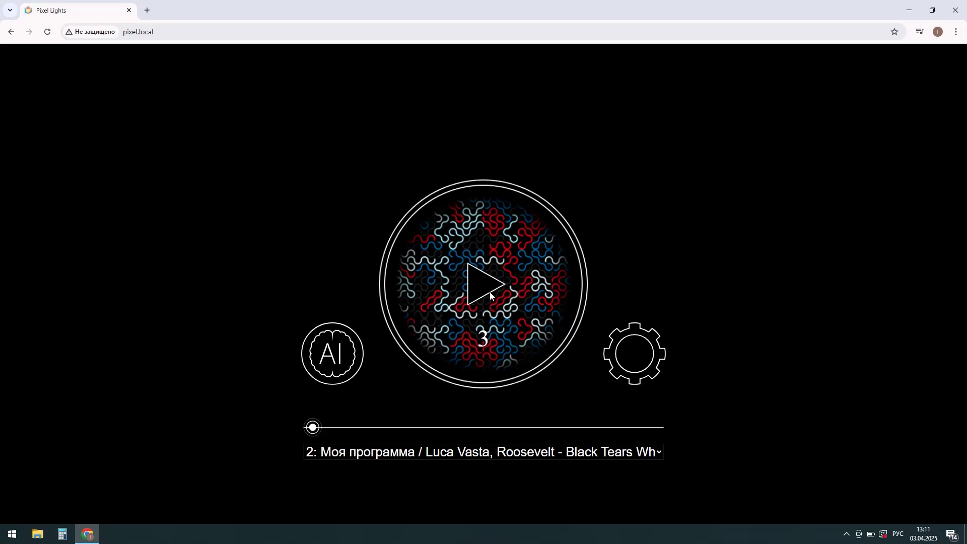
{"action": "left_click", "coordinate": [490, 288]}
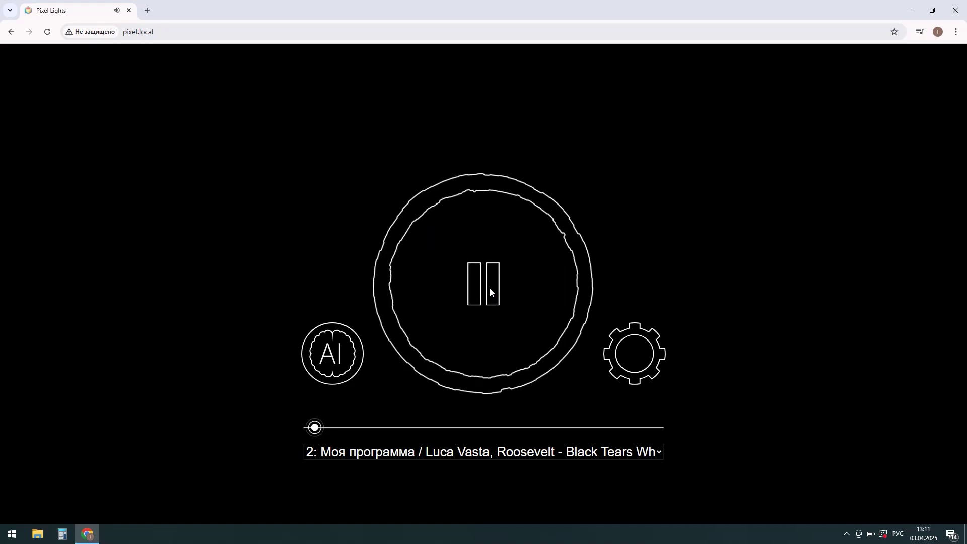
{"action": "left_click", "coordinate": [490, 288]}
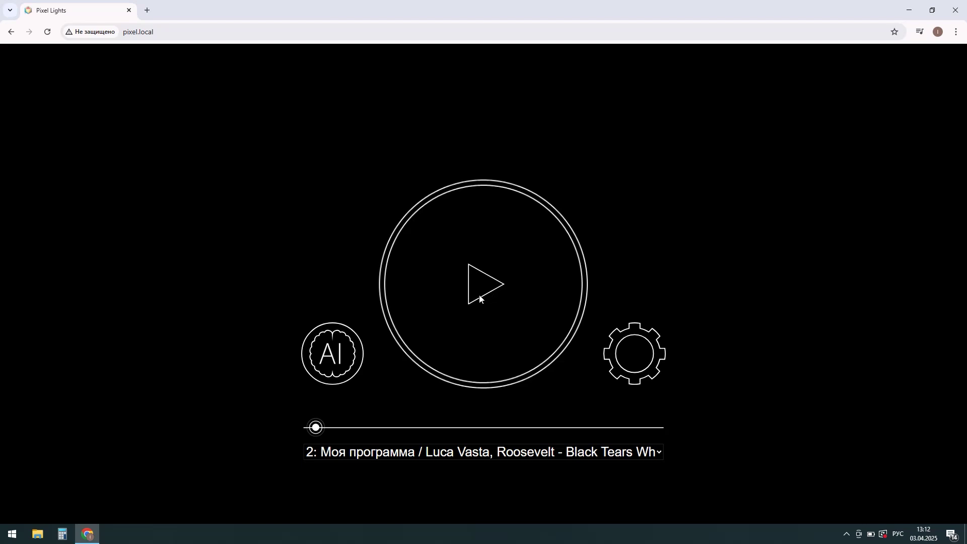
Open smart mode and leave it again, and play the selected program briefly before pausing it
{"action": "left_click", "coordinate": [331, 356]}
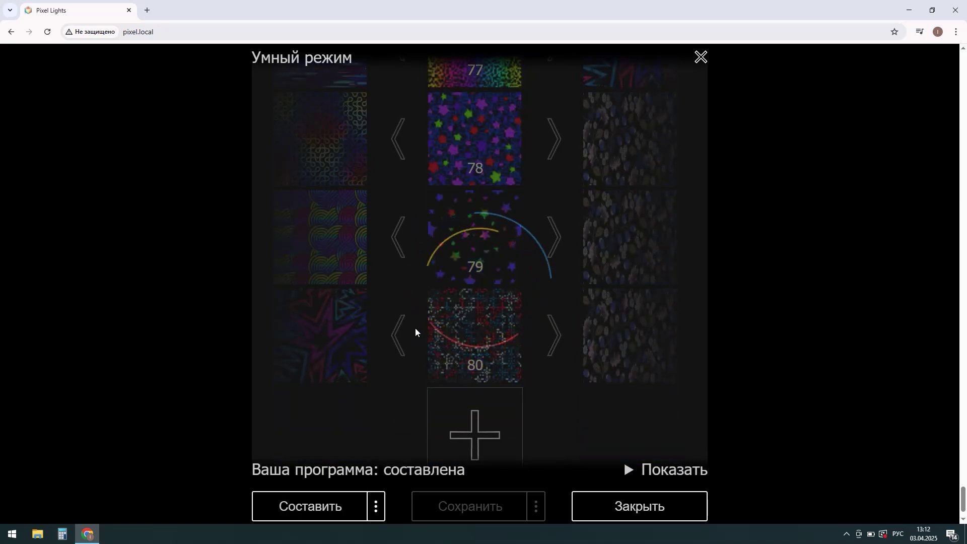
{"action": "scroll", "coordinate": [478, 277], "scroll_direction": "up", "scroll_amount": 3}
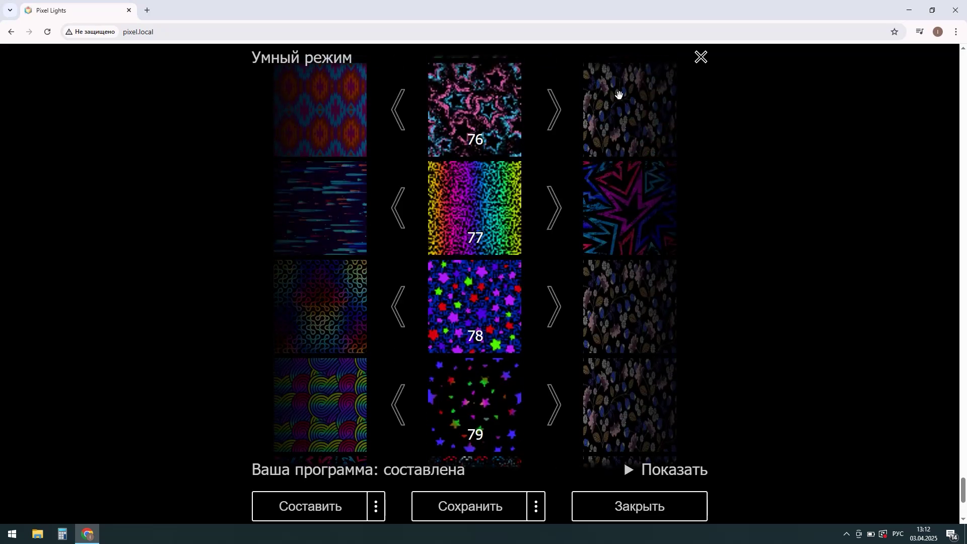
{"action": "left_click", "coordinate": [701, 58]}
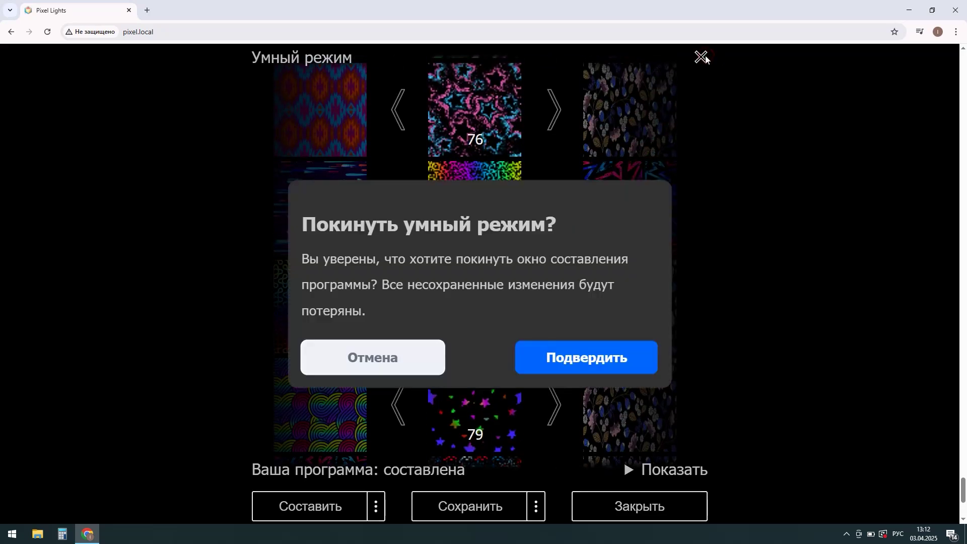
{"action": "left_click", "coordinate": [577, 358]}
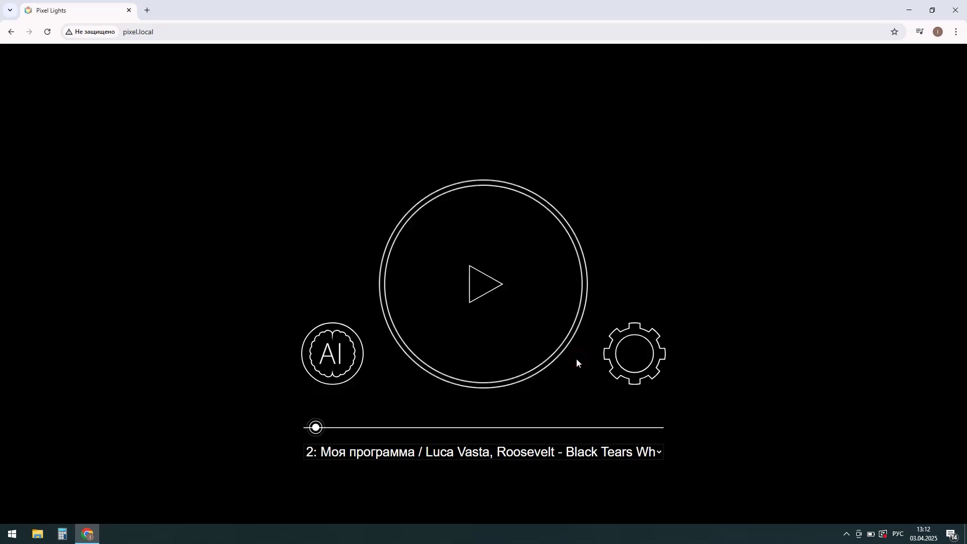
{"action": "left_click", "coordinate": [488, 284]}
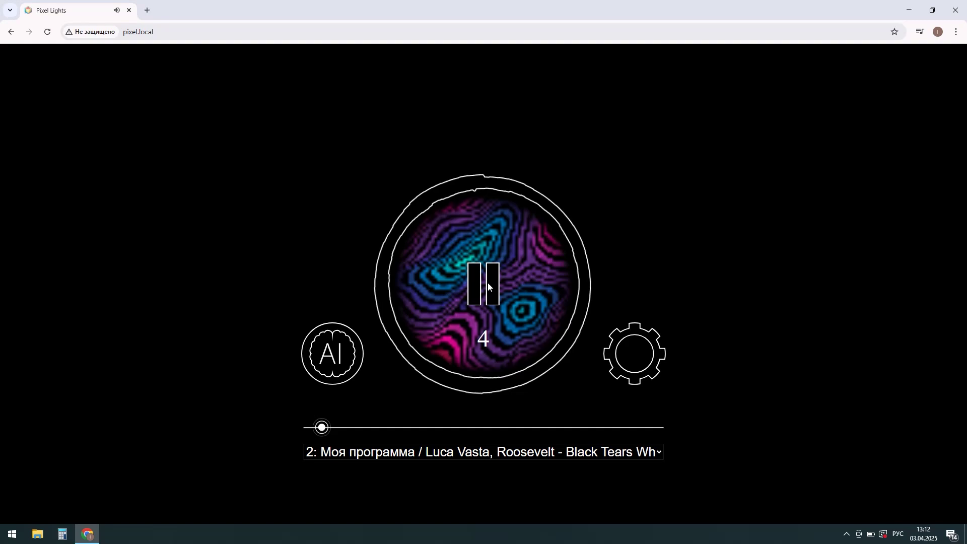
{"action": "left_click", "coordinate": [487, 285]}
Reopen smart mode and check the program's settings, its first images, and the additional compose and save options
{"action": "left_click", "coordinate": [340, 349]}
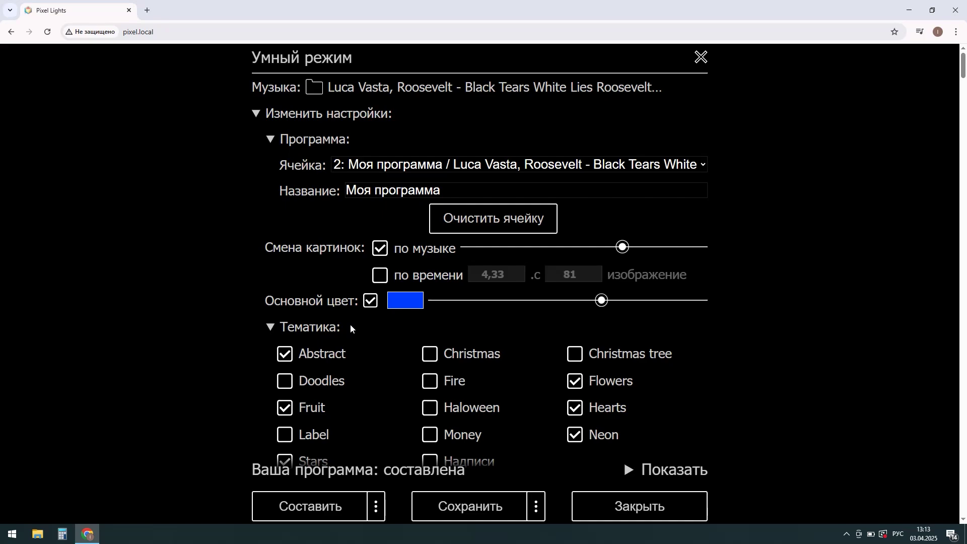
{"action": "scroll", "coordinate": [350, 329], "scroll_direction": "down", "scroll_amount": 5}
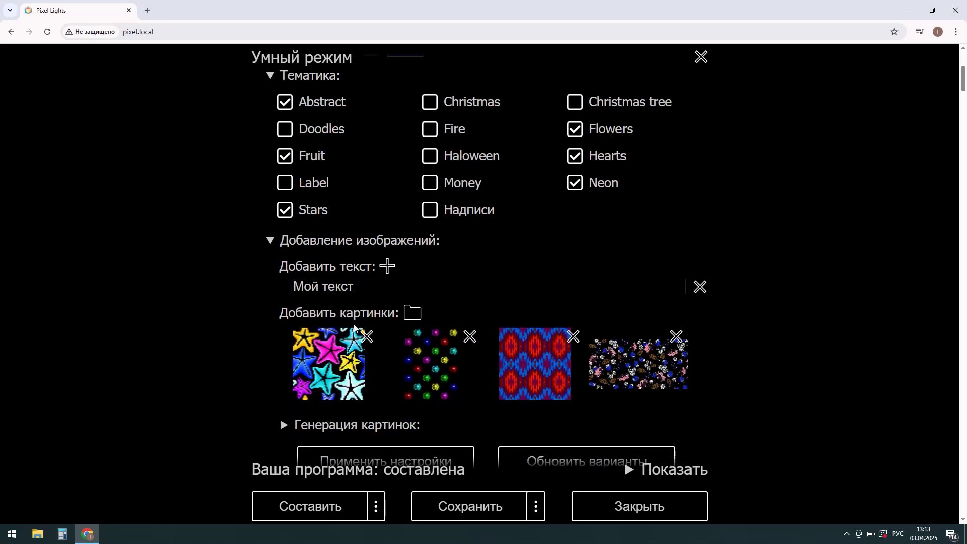
{"action": "scroll", "coordinate": [353, 328], "scroll_direction": "down", "scroll_amount": 8}
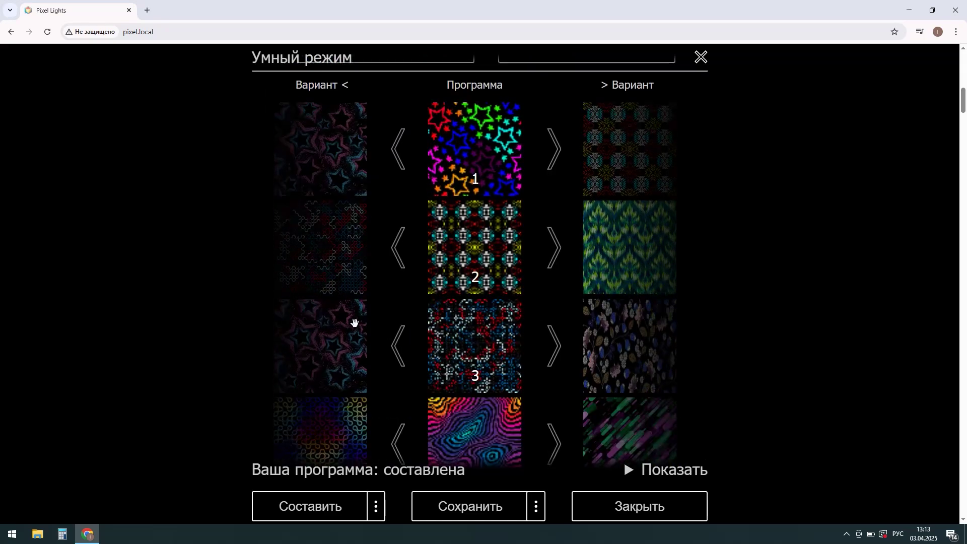
{"action": "scroll", "coordinate": [357, 323], "scroll_direction": "down", "scroll_amount": 1}
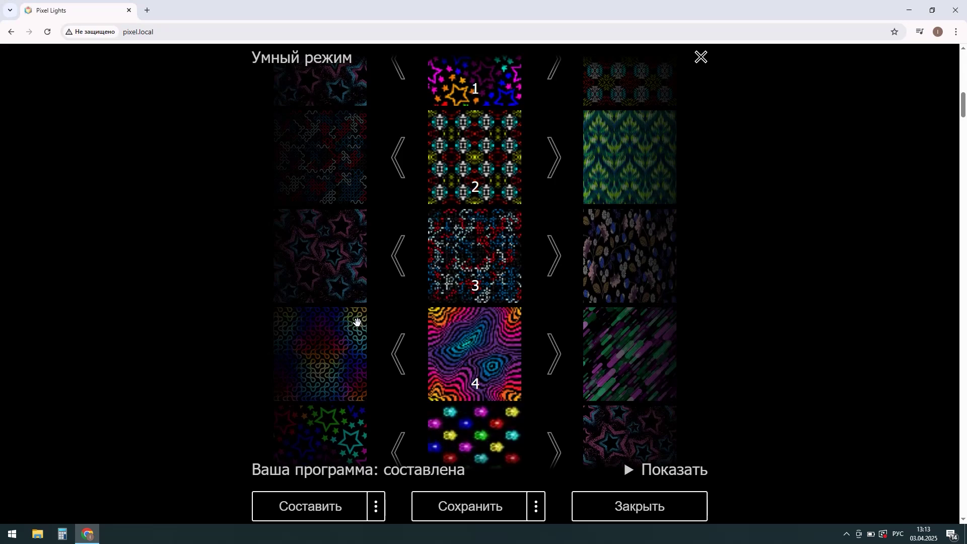
{"action": "left_click", "coordinate": [374, 507]}
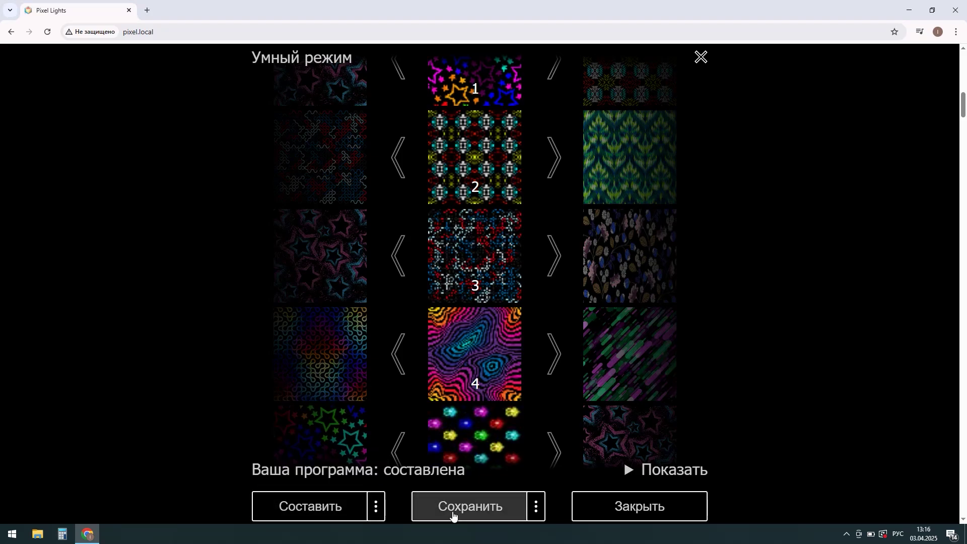
{"action": "left_click", "coordinate": [535, 510]}
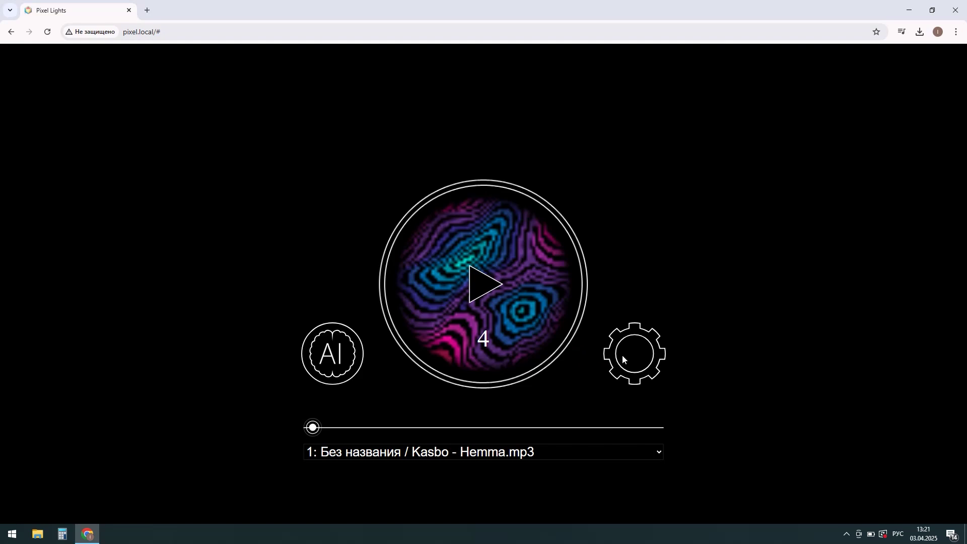
Open the device settings, try the brightness at 150% and 100%, and apply 50%
{"action": "left_click", "coordinate": [623, 355]}
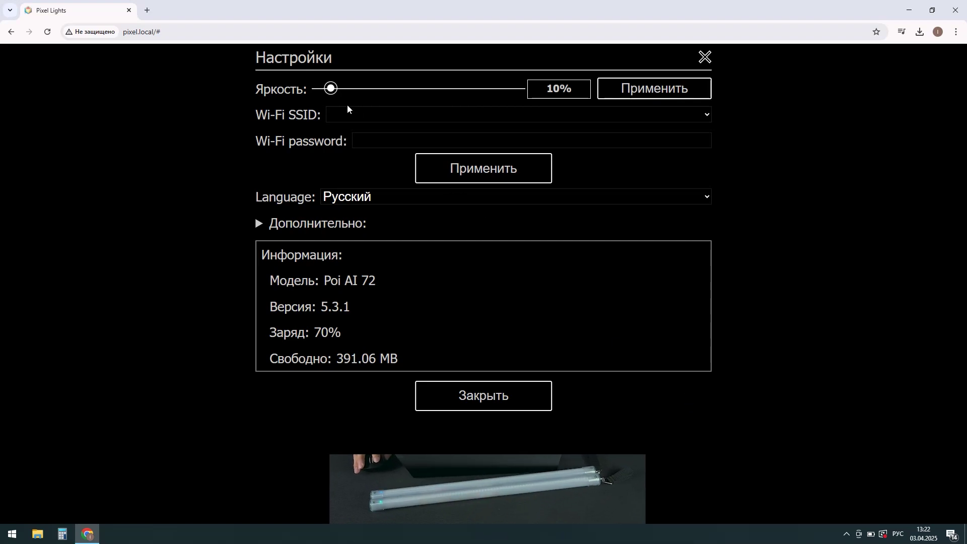
{"action": "left_click_drag", "start_coordinate": [337, 92], "coordinate": [522, 90]}
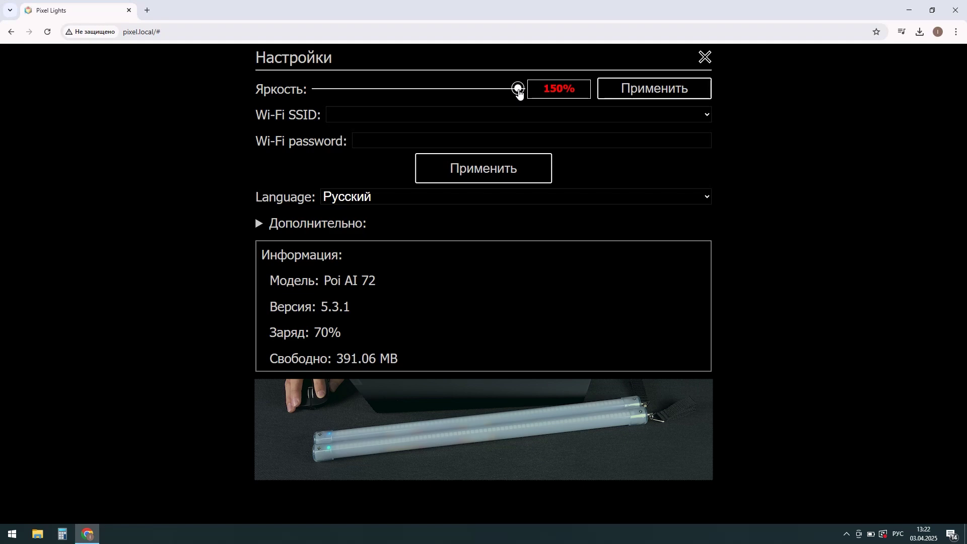
{"action": "left_click_drag", "start_coordinate": [519, 92], "coordinate": [453, 88]}
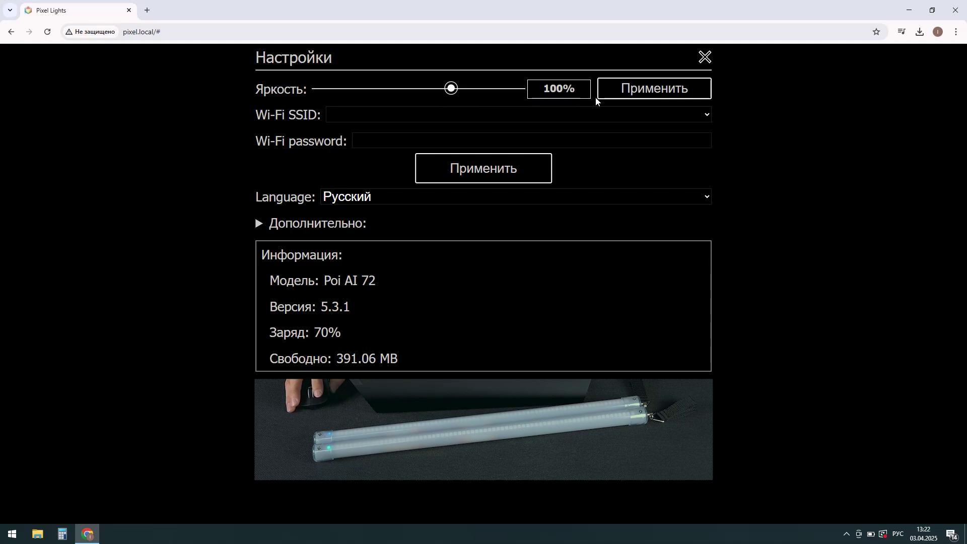
{"action": "left_click_drag", "start_coordinate": [452, 89], "coordinate": [385, 94]}
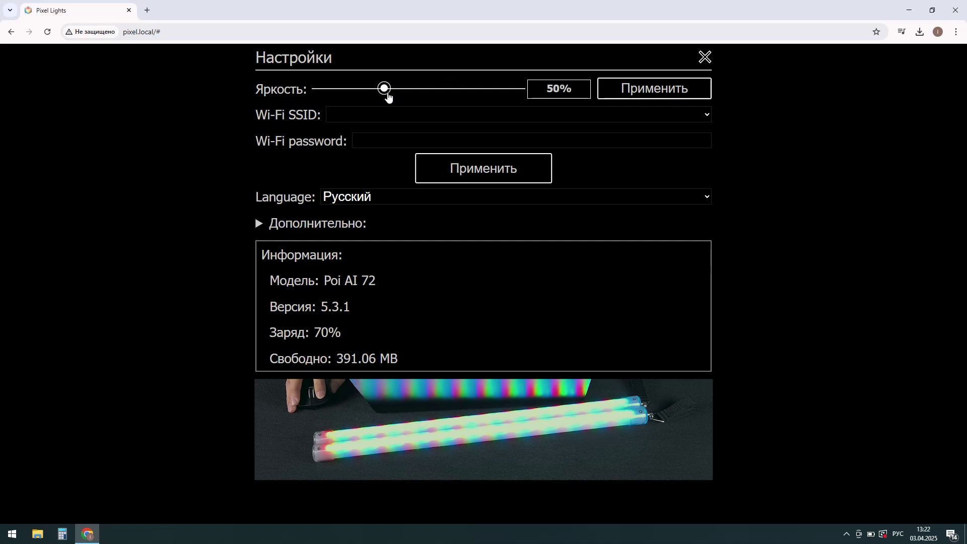
{"action": "left_click", "coordinate": [661, 95]}
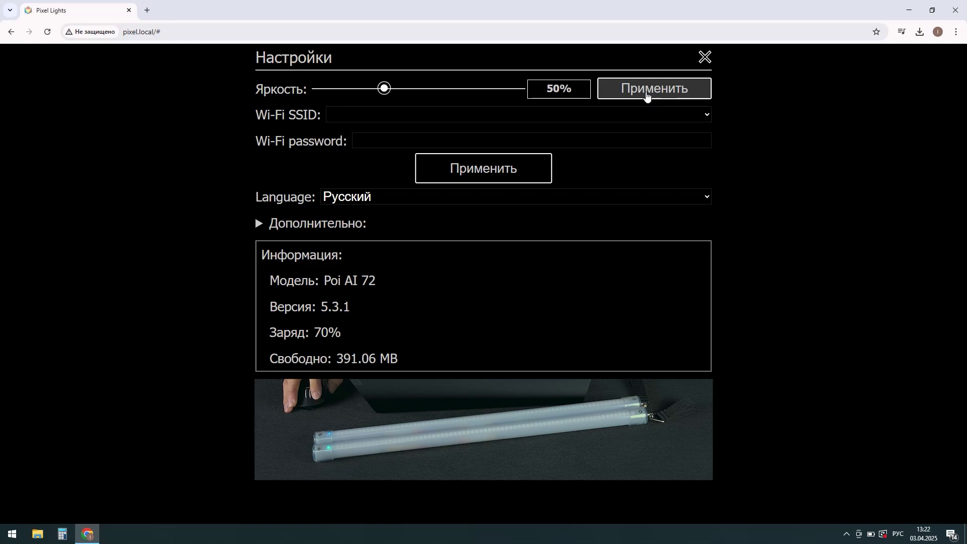
{"action": "left_click", "coordinate": [647, 96]}
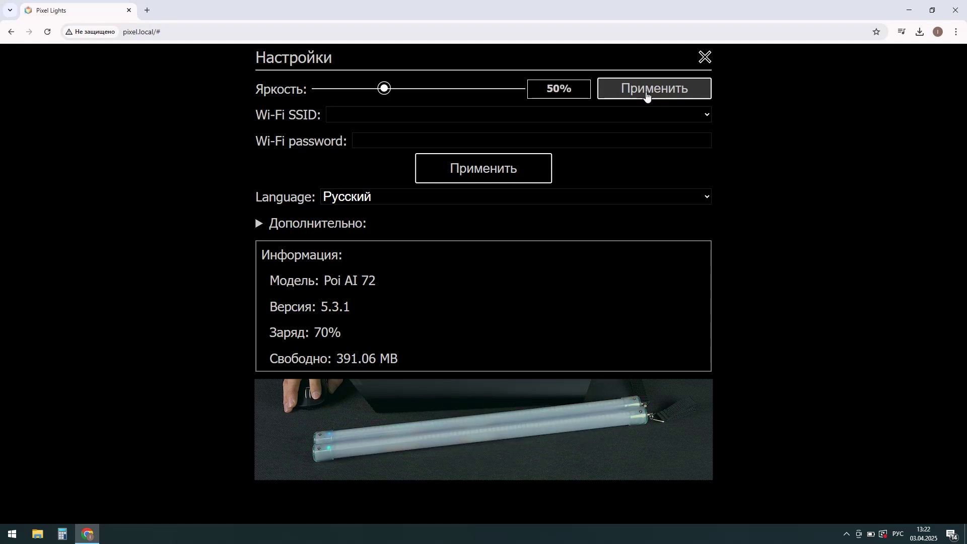
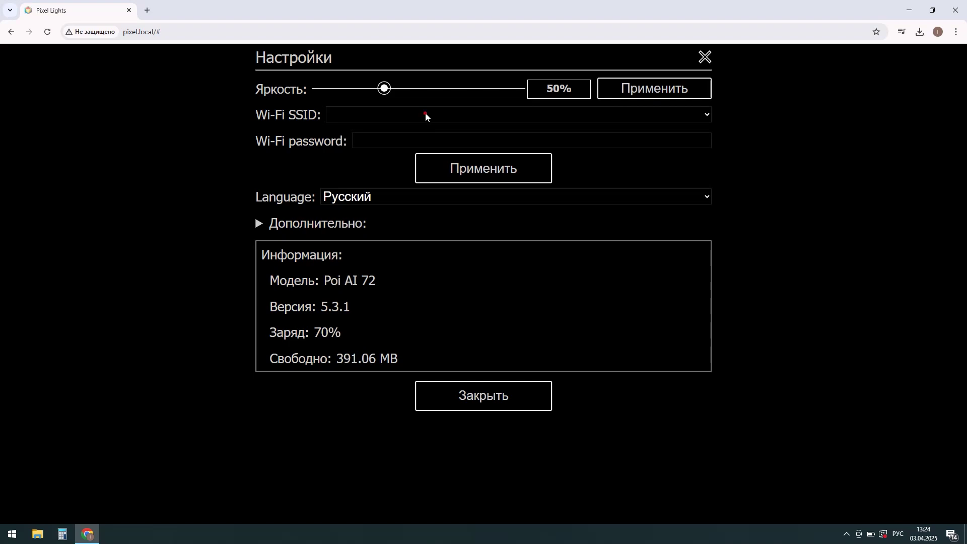
Choose the Wi-Fi network pixeloffice for the device and paste the Wi-Fi password
{"action": "left_click", "coordinate": [425, 116]}
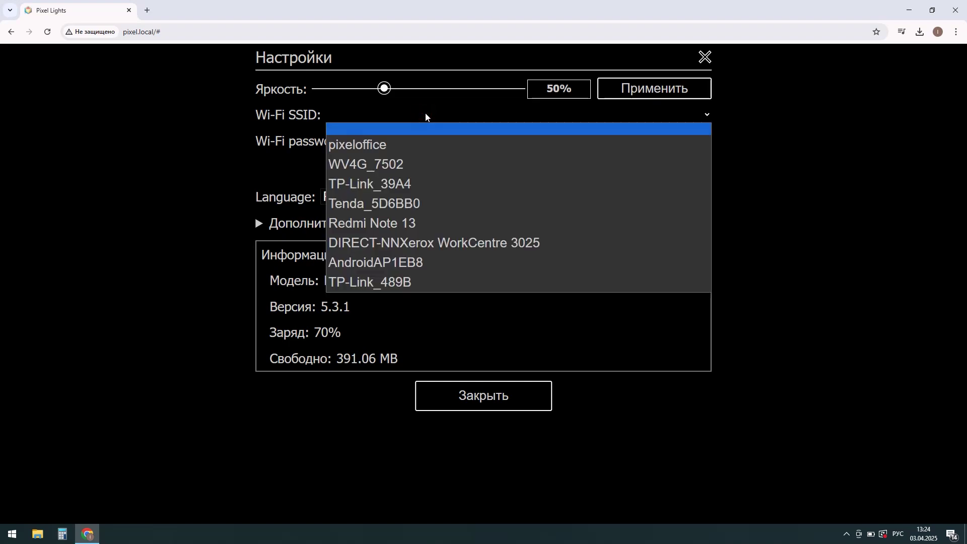
{"action": "left_click", "coordinate": [426, 144]}
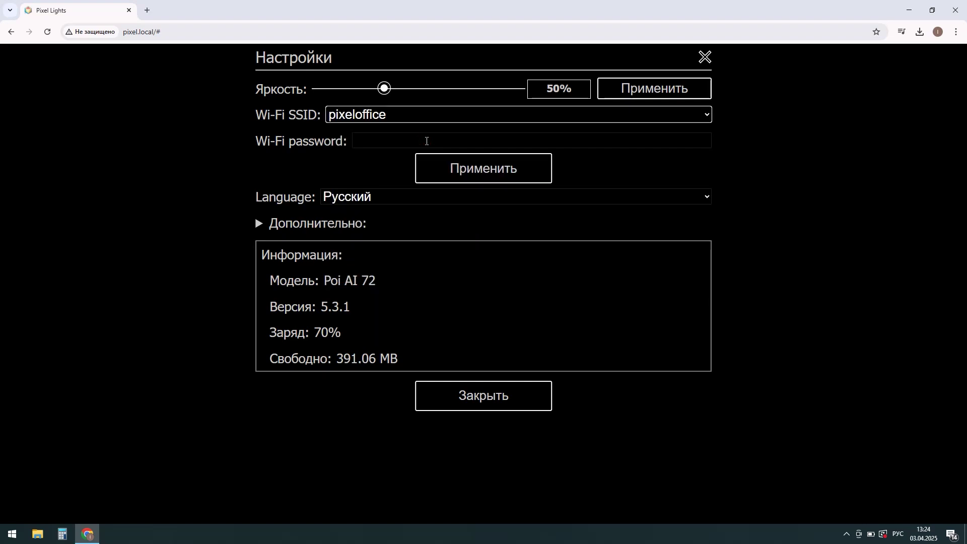
{"action": "left_click", "coordinate": [426, 144]}
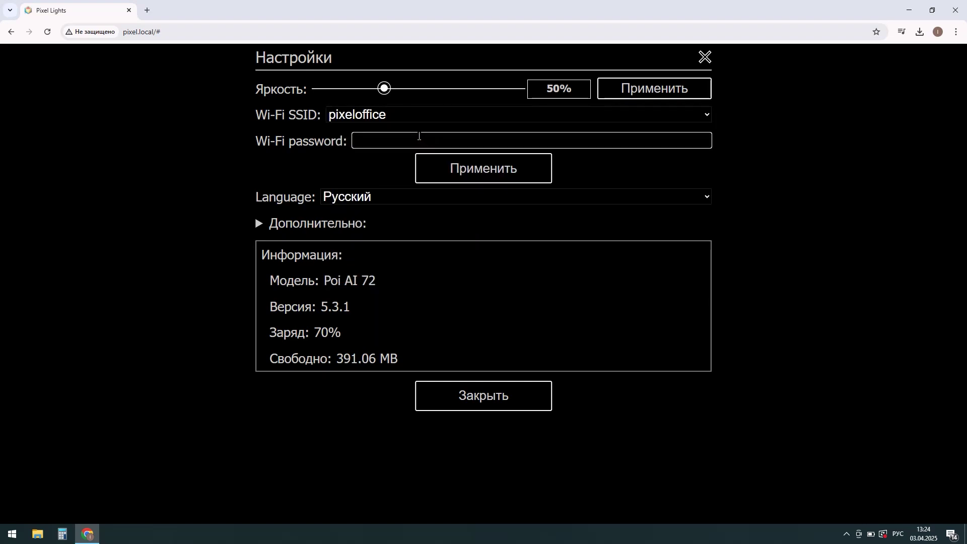
{"action": "key", "text": "ctrl+v"}
{"action": "key", "text": "Home"}
{"action": "key", "text": "shift+Right"}
{"action": "key", "text": "shift+Right"}
{"action": "key", "text": "shift+Right"}
{"action": "key", "text": "shift+Right"}
{"action": "key", "text": "shift+Right"}
{"action": "key", "text": "shift+Right"}
{"action": "key", "text": "shift+Right"}
{"action": "key", "text": "shift+Right"}
{"action": "key", "text": "shift+Right"}
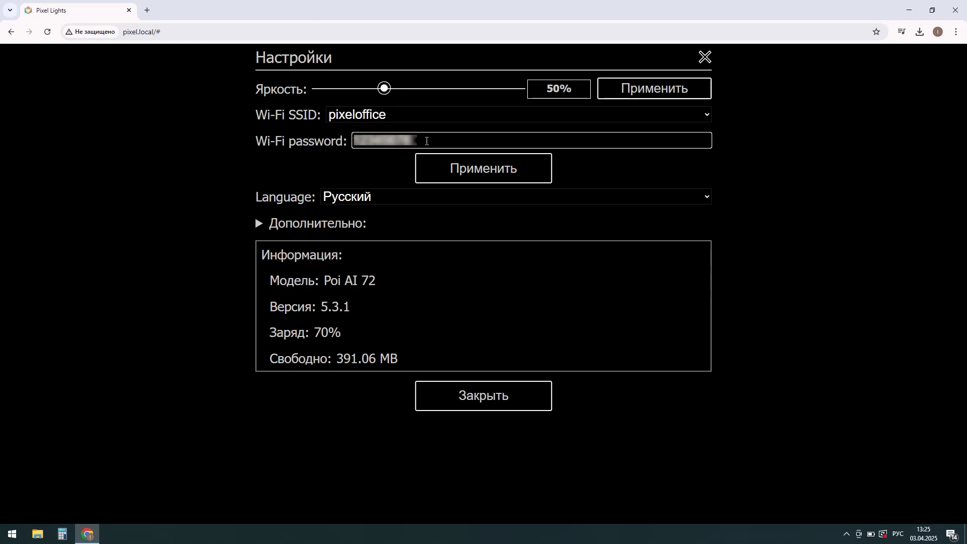
Apply the device's Wi-Fi settings, confirm the restart and dismiss the lost-connection message
{"action": "left_click", "coordinate": [446, 169]}
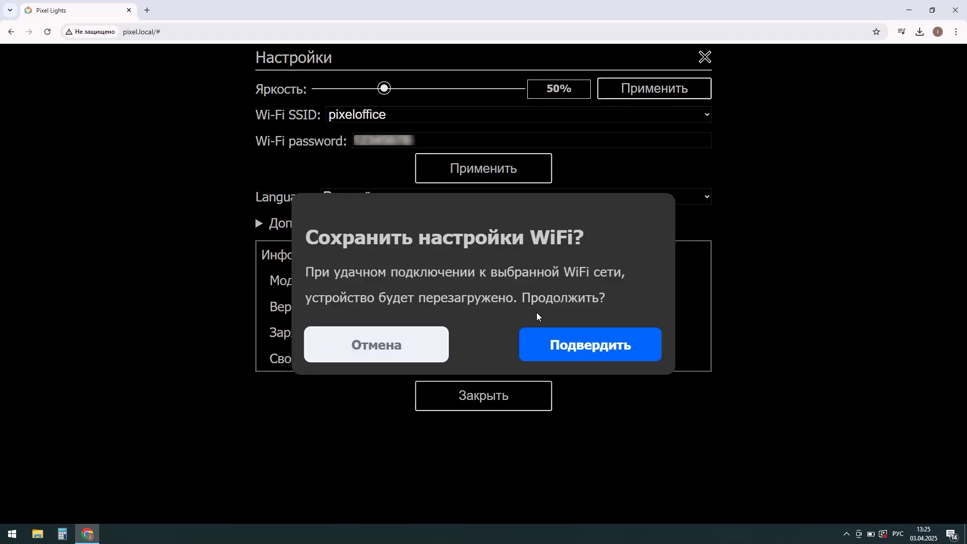
{"action": "left_click", "coordinate": [581, 346]}
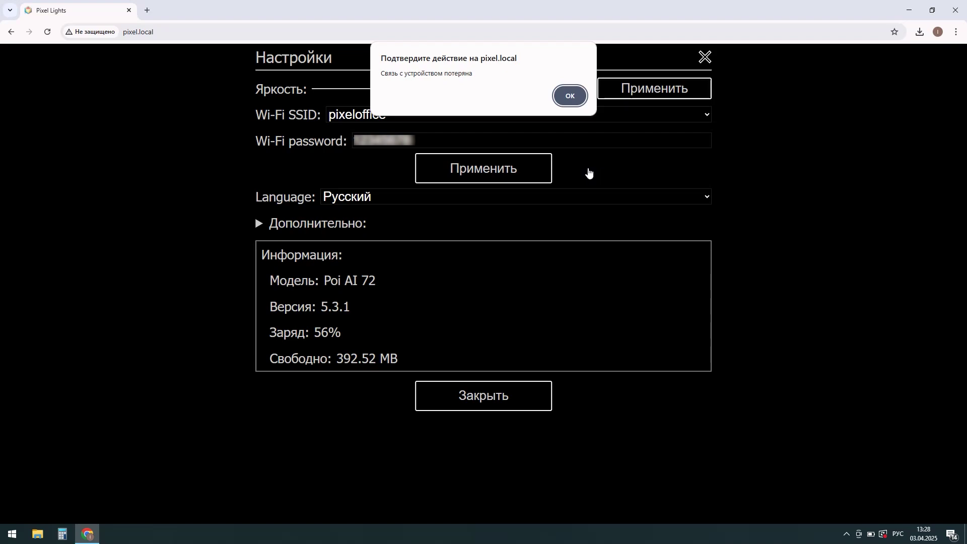
{"action": "left_click", "coordinate": [569, 99]}
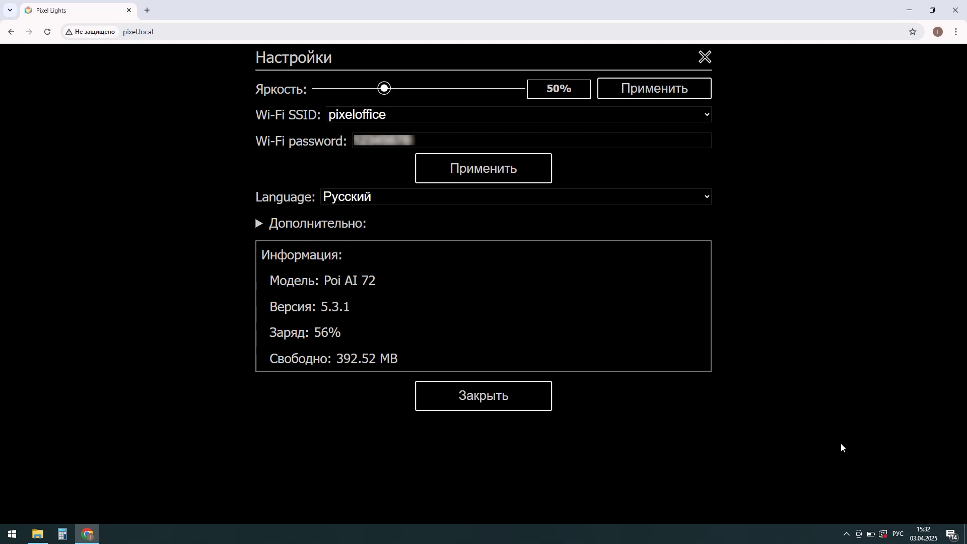
Check which Wi-Fi network the computer is connected to in Windows
{"action": "left_click", "coordinate": [846, 535]}
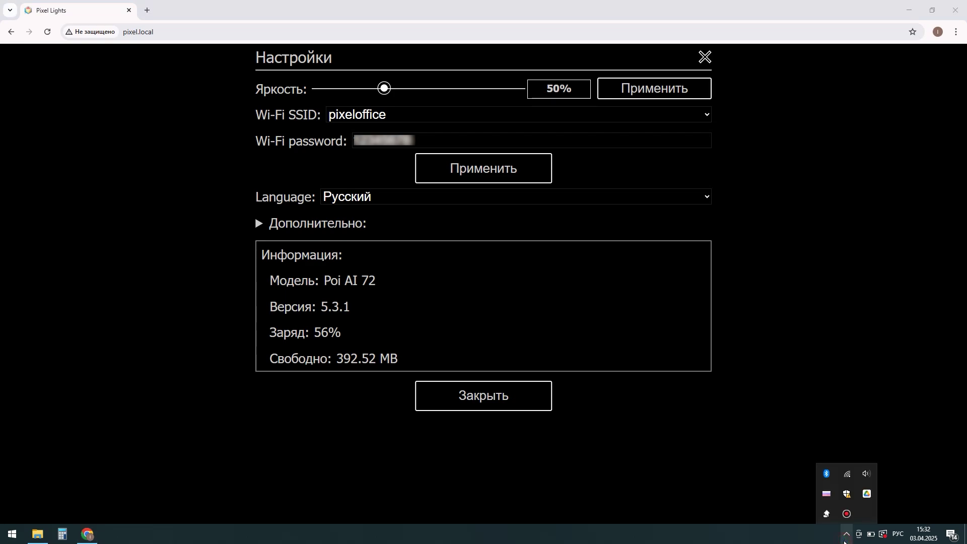
{"action": "left_click", "coordinate": [848, 473]}
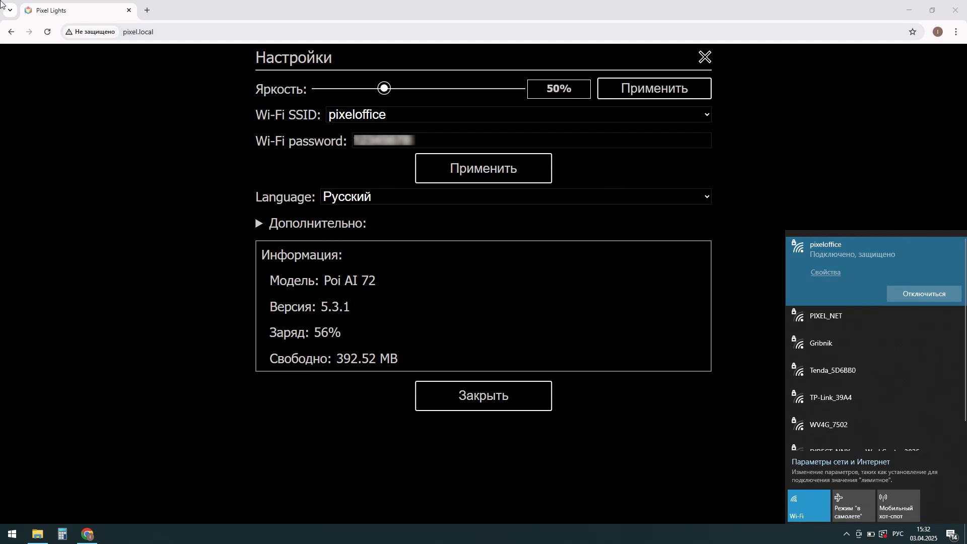
Open the device page pixel1.local in a new browser tab
{"action": "left_click", "coordinate": [146, 10]}
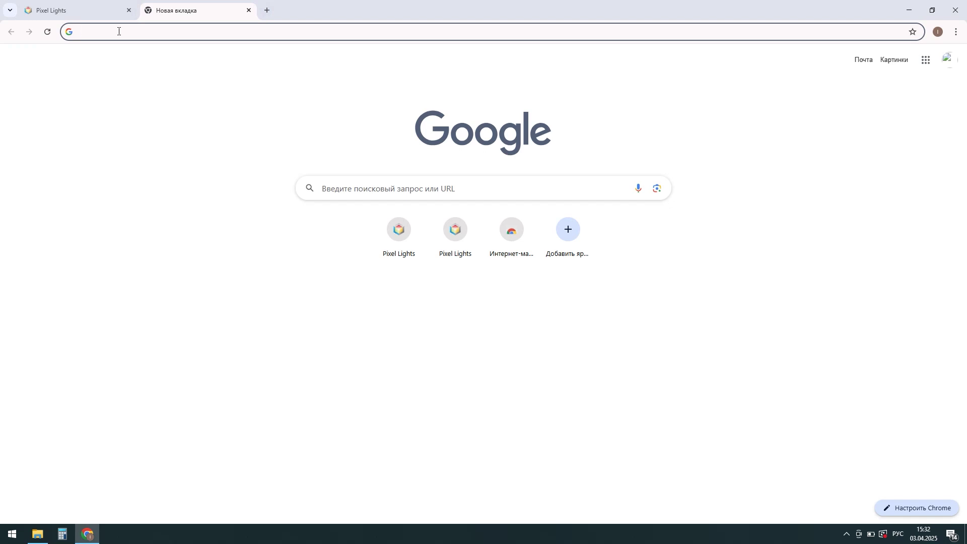
{"action": "type", "text": "з"}
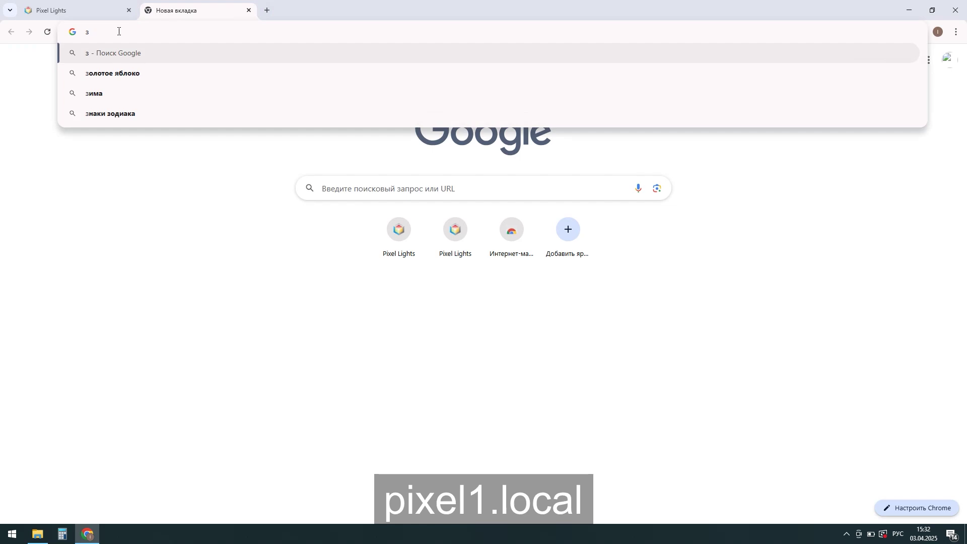
{"action": "key", "text": "BackSpace"}
{"action": "key", "text": "alt+shift"}
{"action": "type", "text": "pixe"}
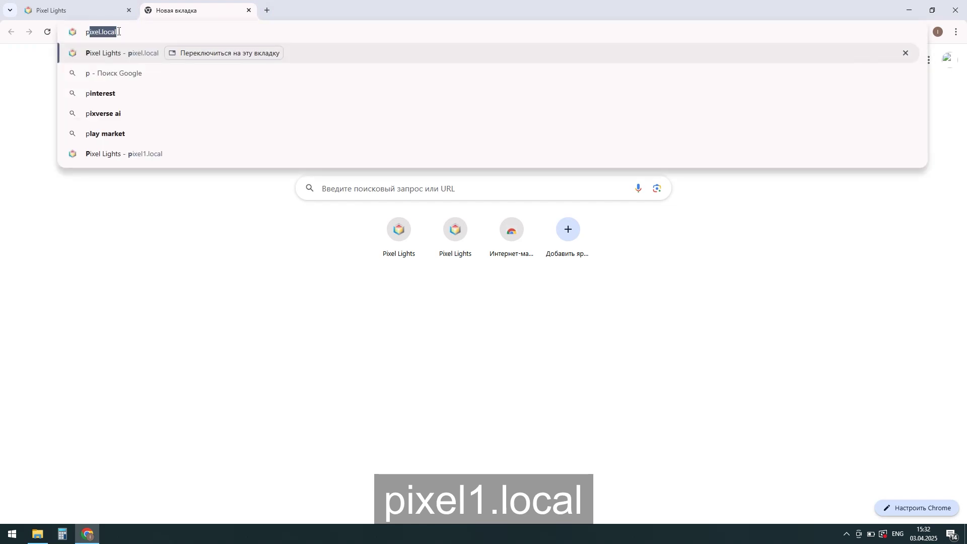
{"action": "type", "text": "l1"}
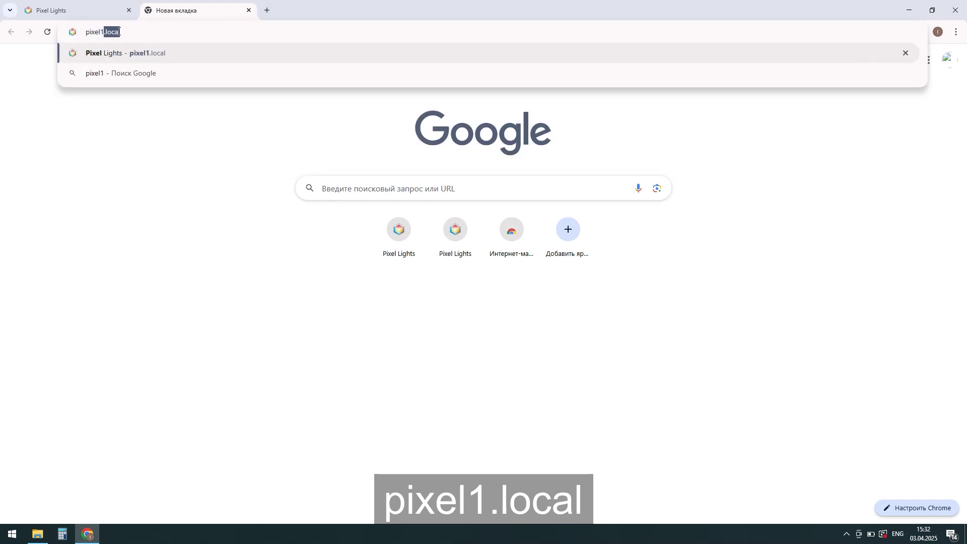
{"action": "type", "text": ".loca"}
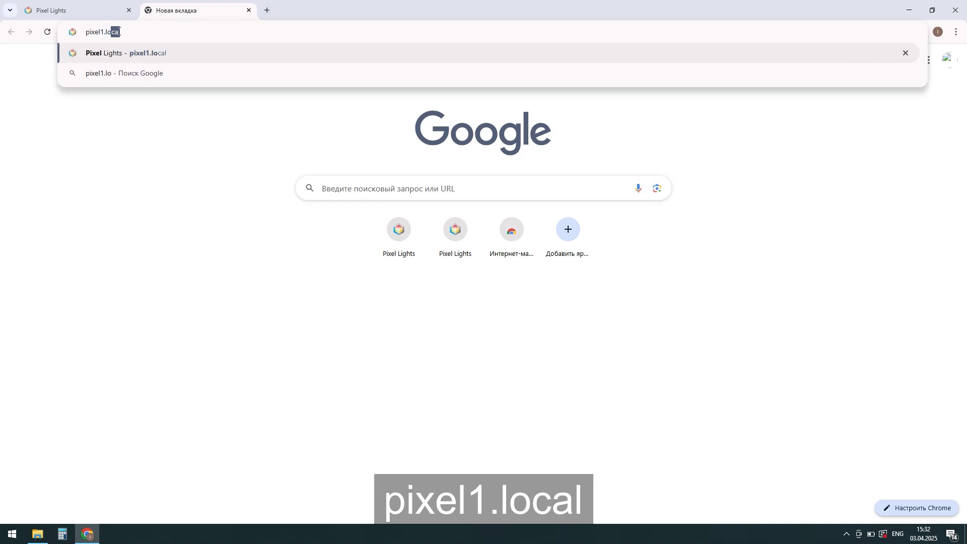
{"action": "type", "text": "l"}
{"action": "key", "text": "Return"}
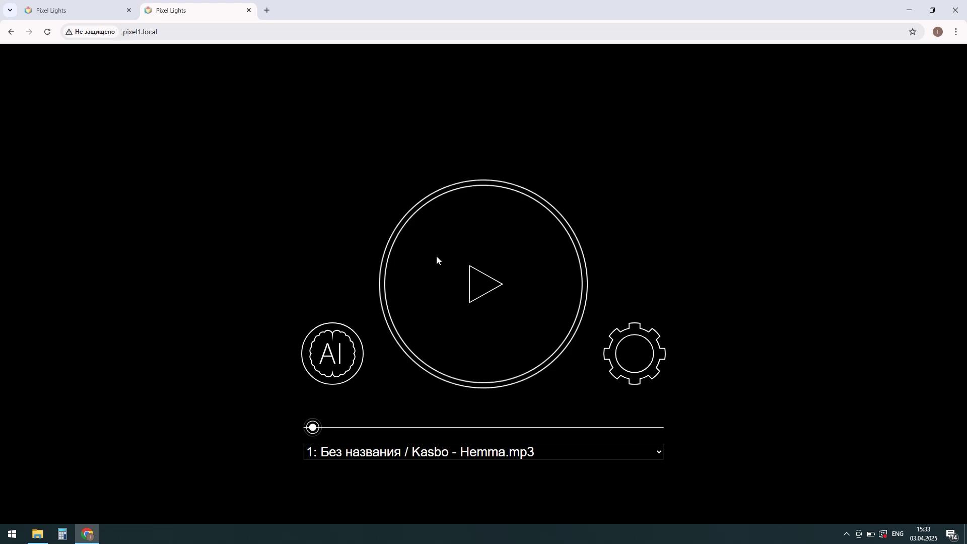
Preview program 1 with Kasbo - Hemma.mp3, before and after opening and leaving smart mode to load its images
{"action": "left_click", "coordinate": [473, 286]}
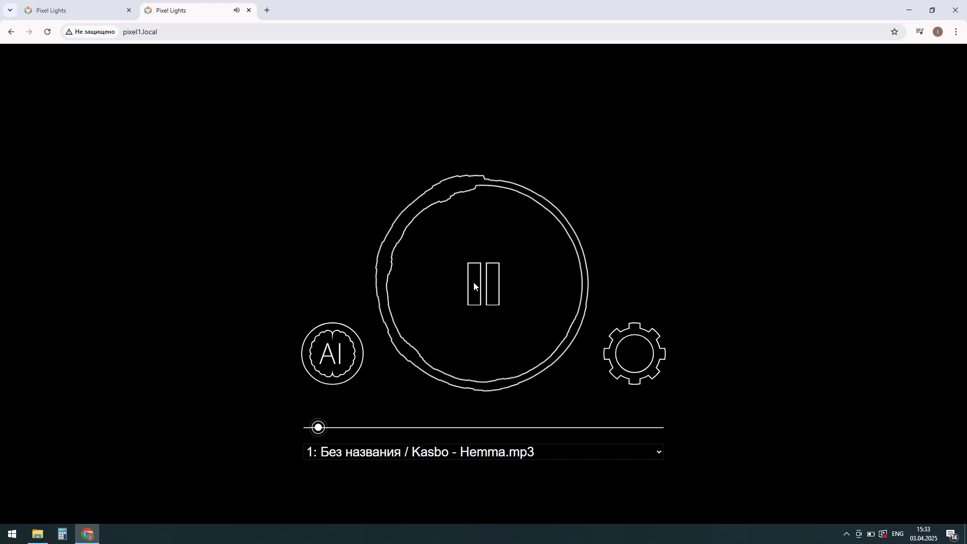
{"action": "left_click", "coordinate": [474, 285]}
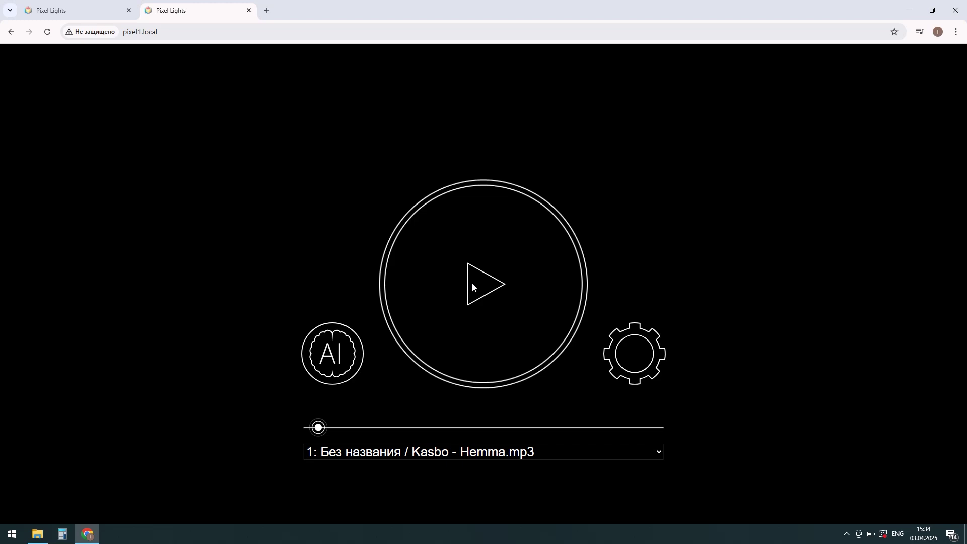
{"action": "left_click", "coordinate": [335, 351]}
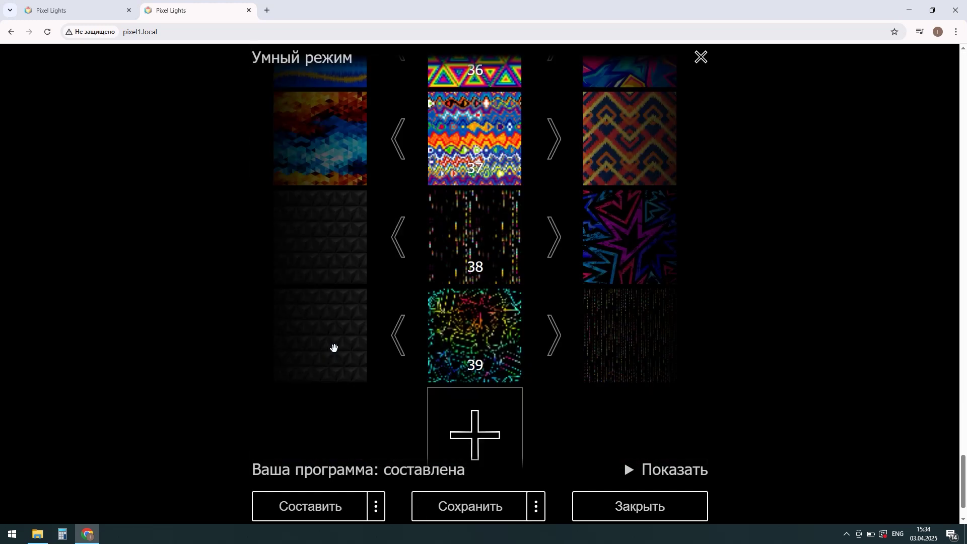
{"action": "left_click", "coordinate": [703, 60]}
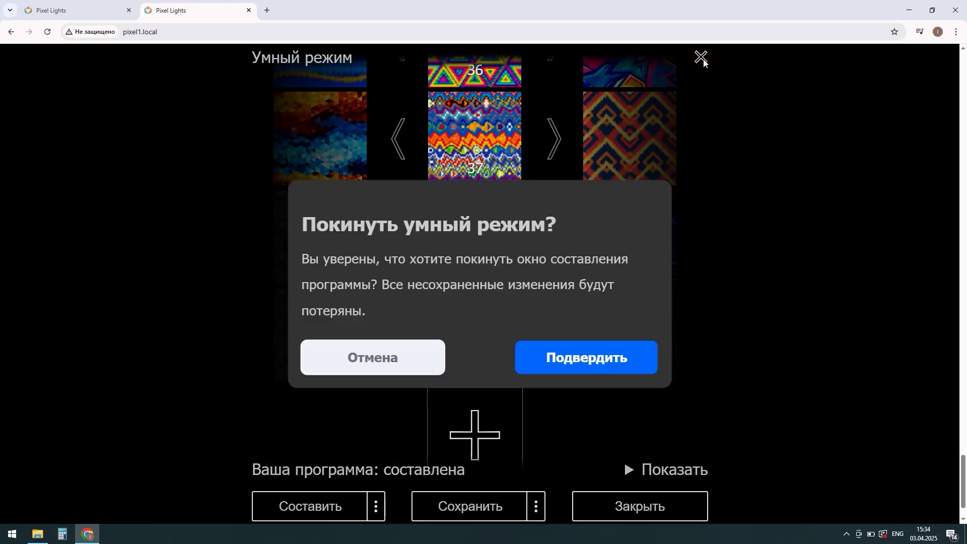
{"action": "left_click", "coordinate": [568, 357]}
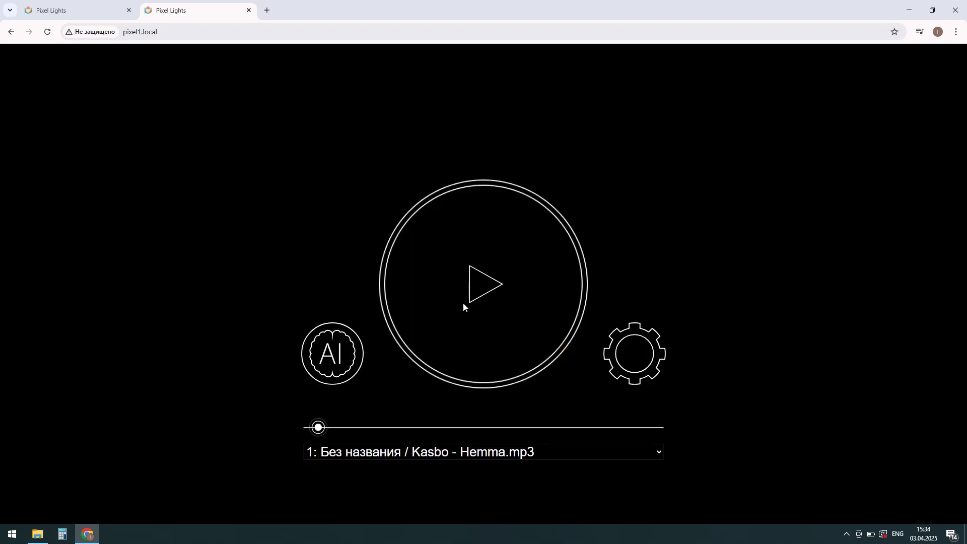
{"action": "left_click", "coordinate": [475, 288]}
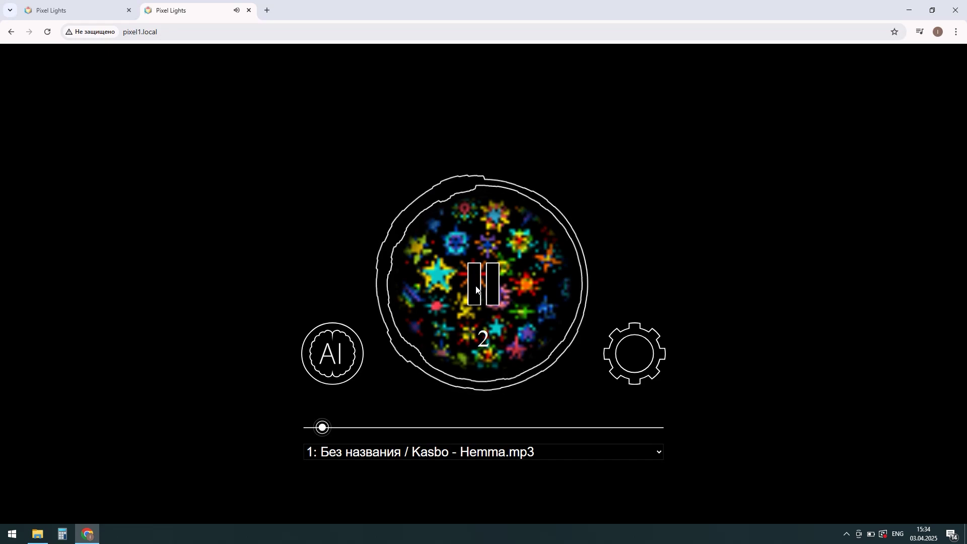
{"action": "left_click", "coordinate": [476, 288]}
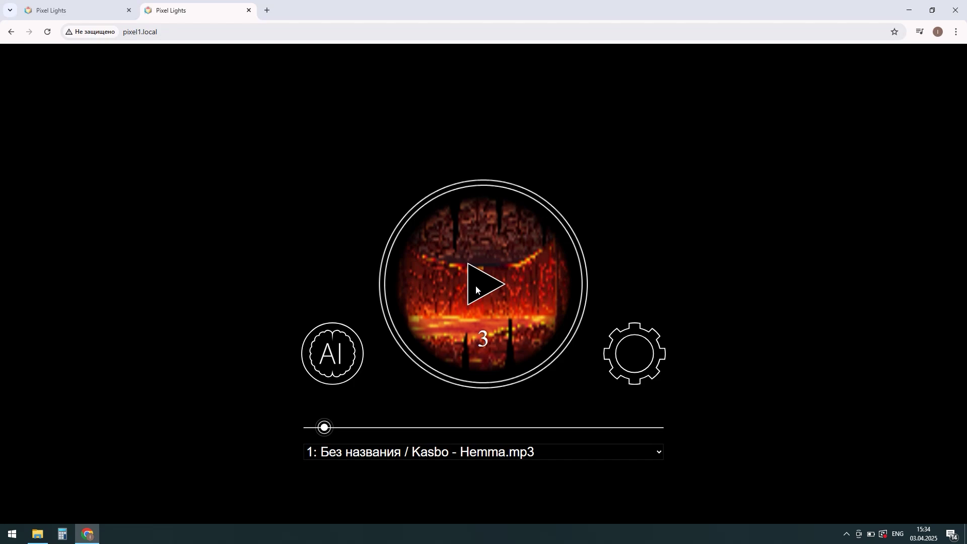
Select program 2, Моя программа, and preview it before and after opening and leaving smart mode
{"action": "left_click", "coordinate": [493, 455]}
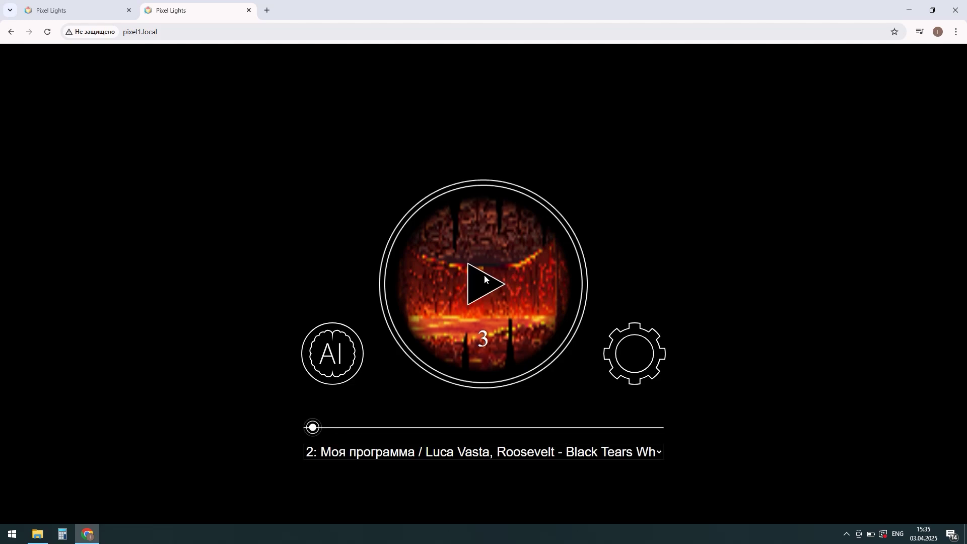
{"action": "left_click", "coordinate": [482, 287]}
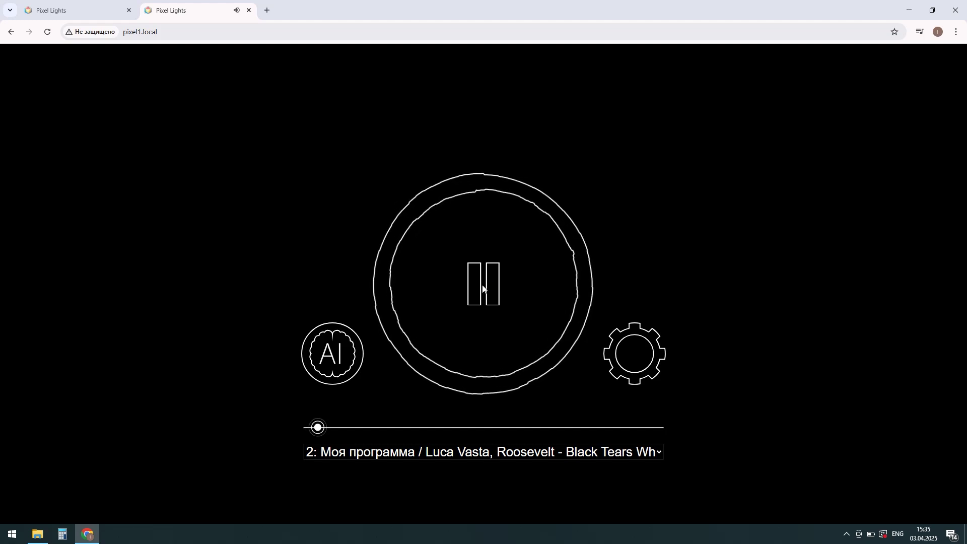
{"action": "left_click", "coordinate": [482, 287]}
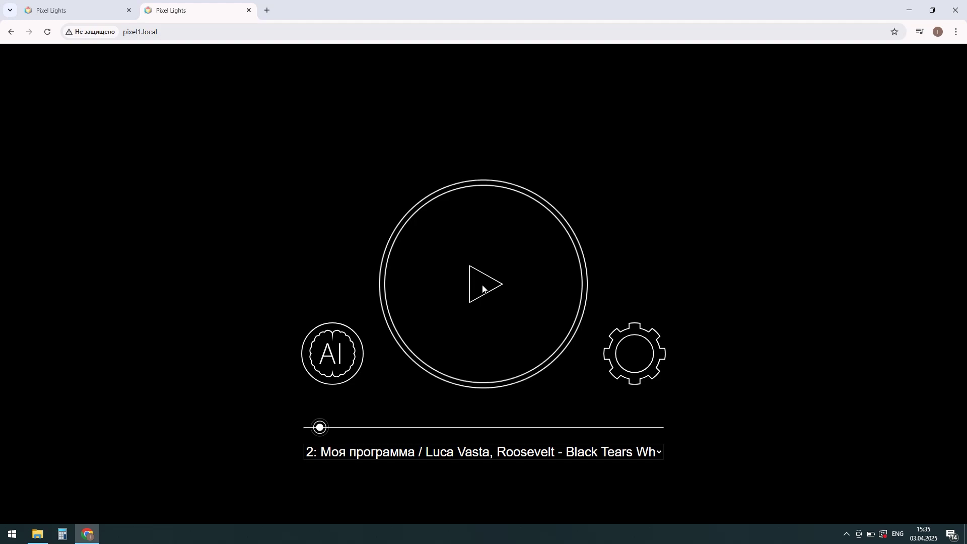
{"action": "left_click", "coordinate": [344, 351]}
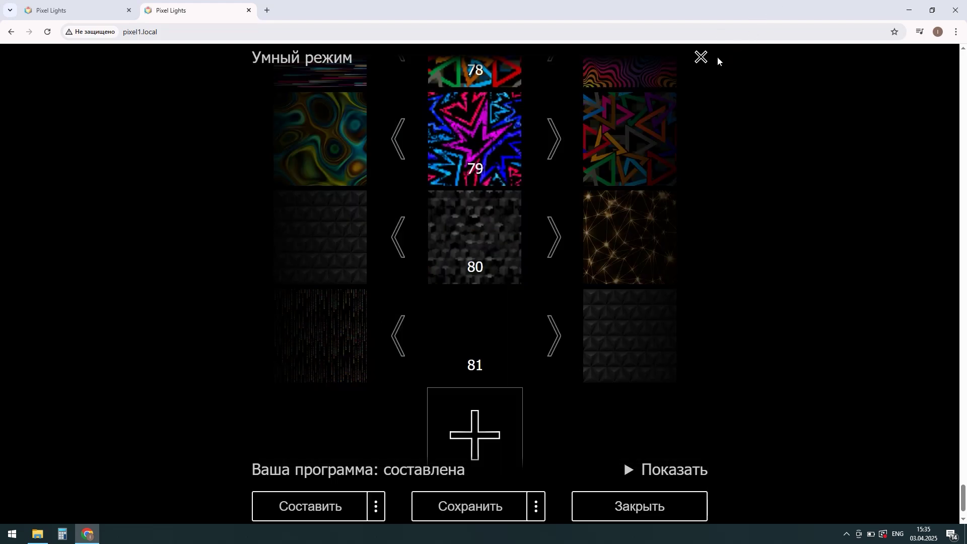
{"action": "left_click", "coordinate": [700, 58]}
{"action": "left_click", "coordinate": [558, 352]}
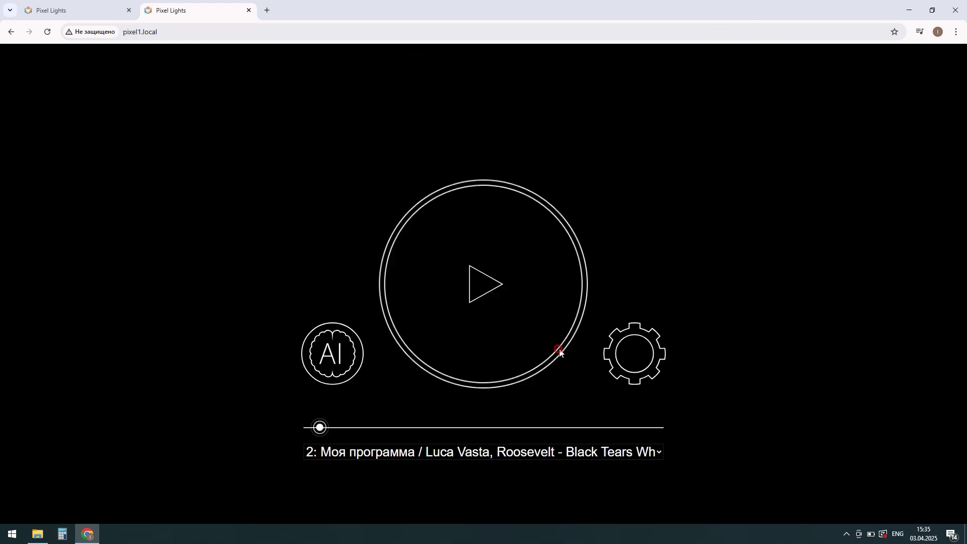
{"action": "left_click", "coordinate": [479, 283]}
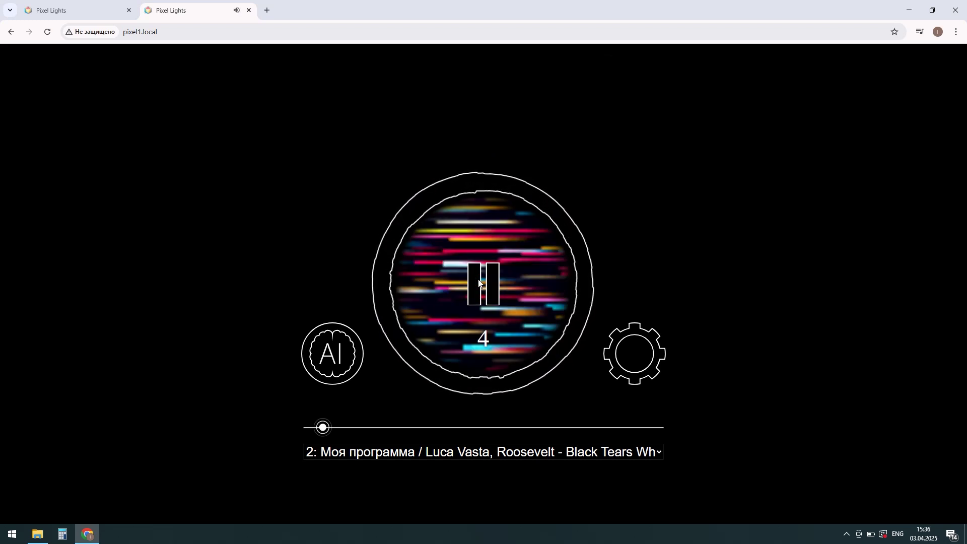
{"action": "left_click", "coordinate": [478, 282]}
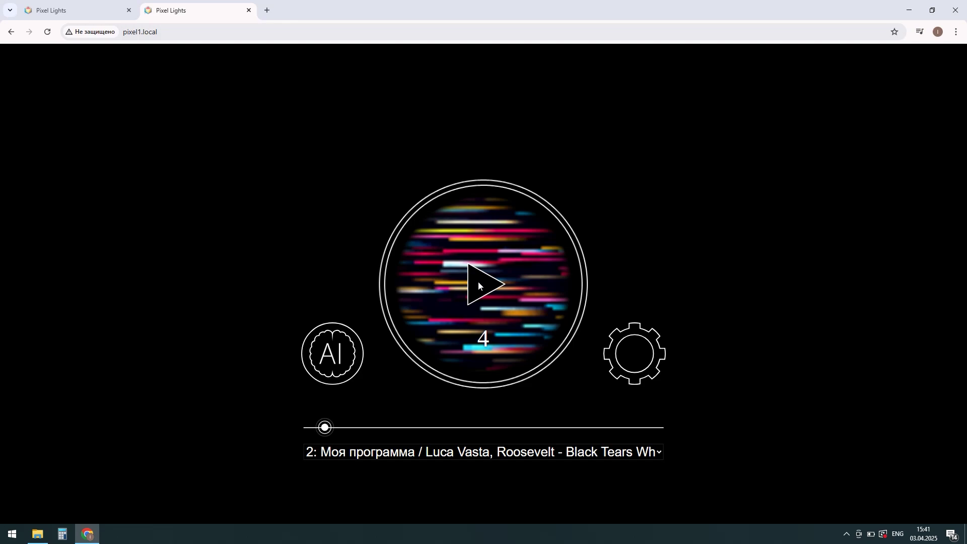
Open the image generation settings in smart mode and replace the generation prompt with "Роза на черном фоне"
{"action": "left_click", "coordinate": [330, 350]}
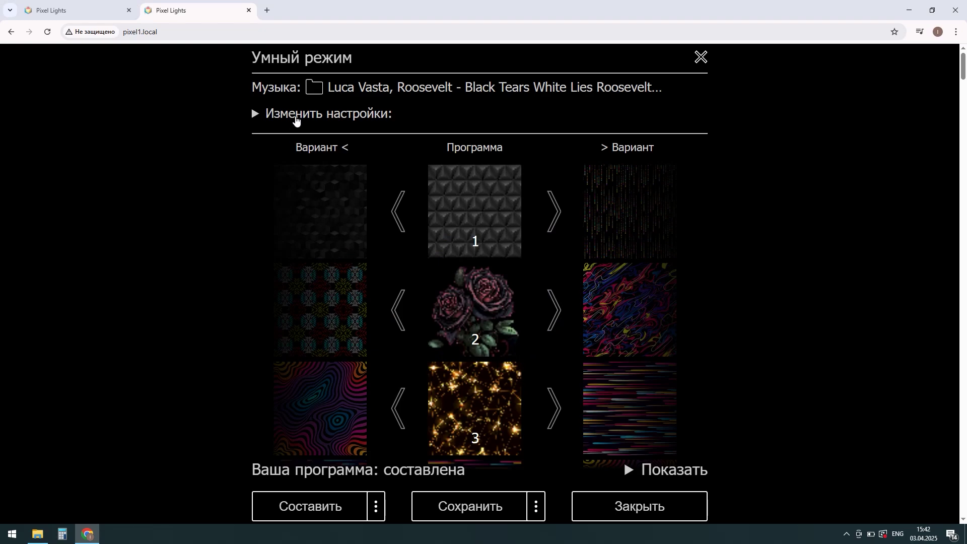
{"action": "left_click", "coordinate": [295, 119]}
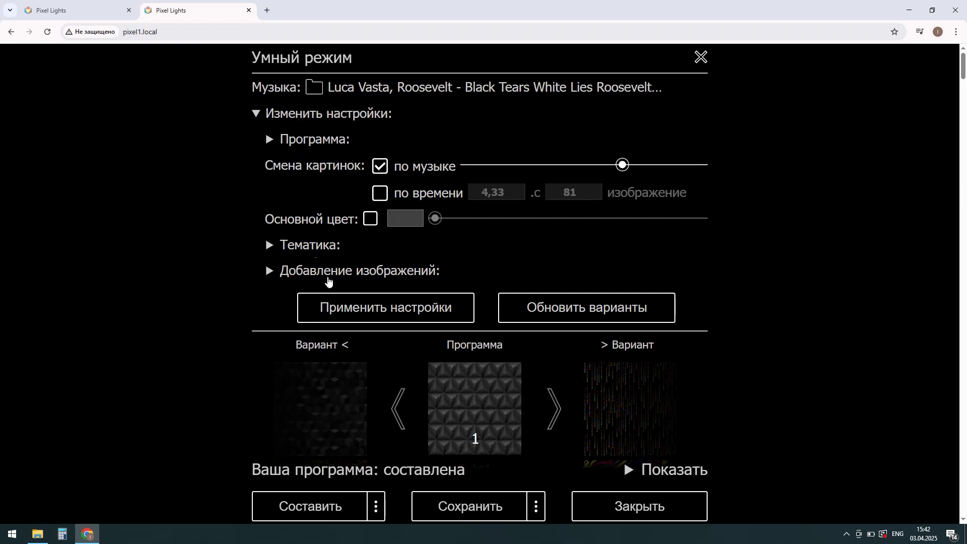
{"action": "left_click", "coordinate": [328, 279]}
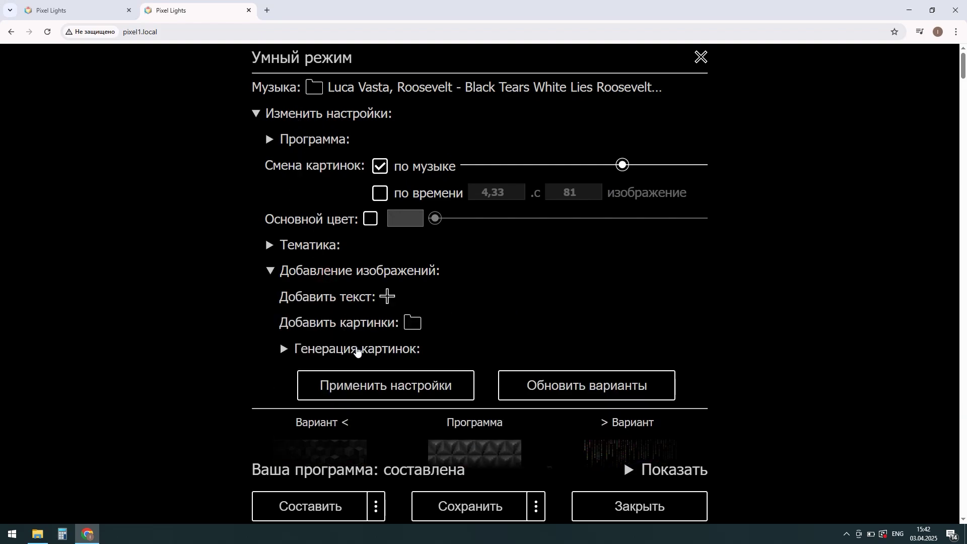
{"action": "left_click", "coordinate": [359, 353]}
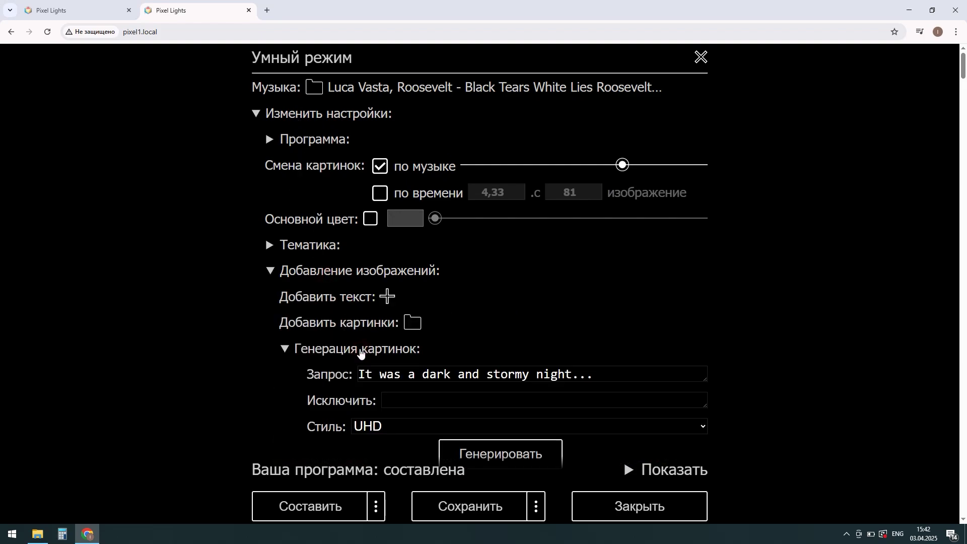
{"action": "scroll", "coordinate": [688, 283], "scroll_direction": "down", "scroll_amount": 1}
{"action": "scroll", "coordinate": [688, 283], "scroll_direction": "down", "scroll_amount": 1}
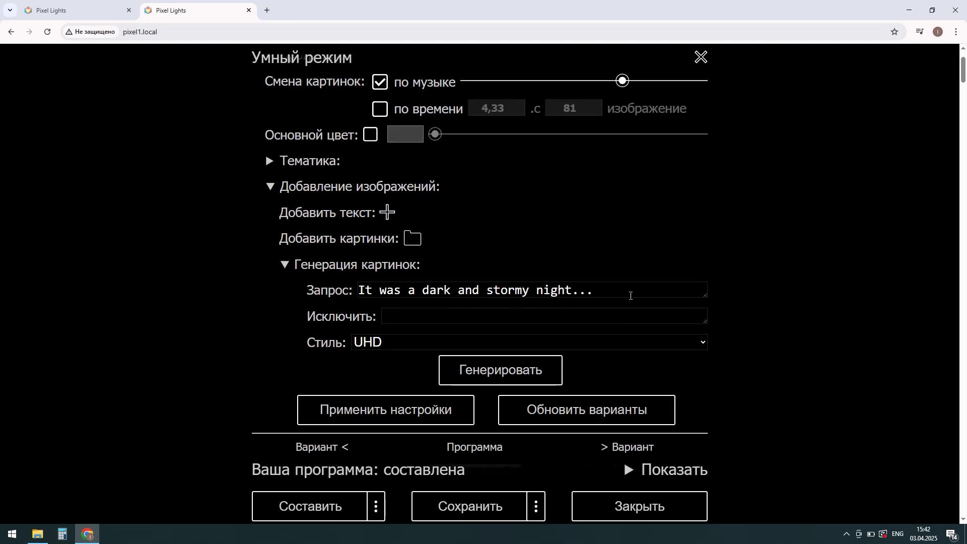
{"action": "left_click_drag", "start_coordinate": [630, 296], "coordinate": [359, 281]}
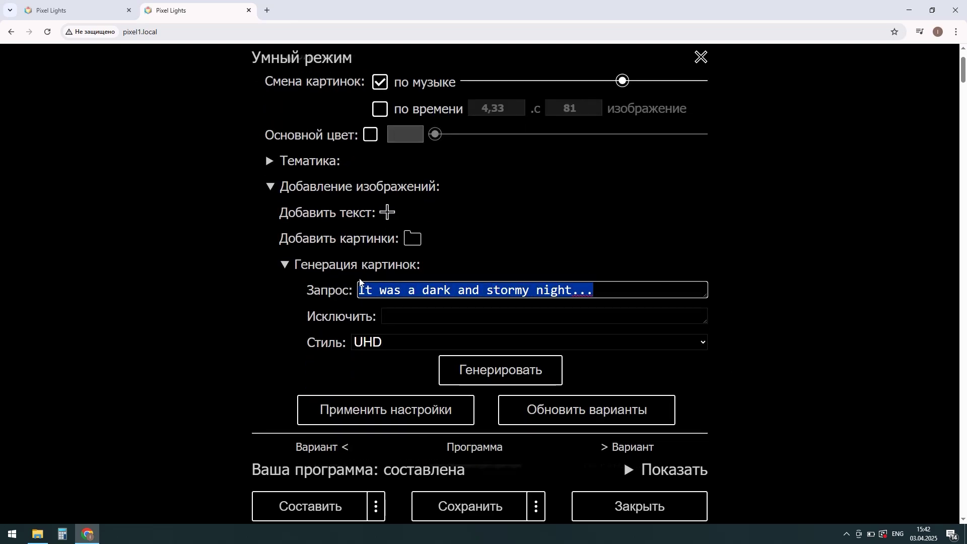
{"action": "key", "text": "BackSpace"}
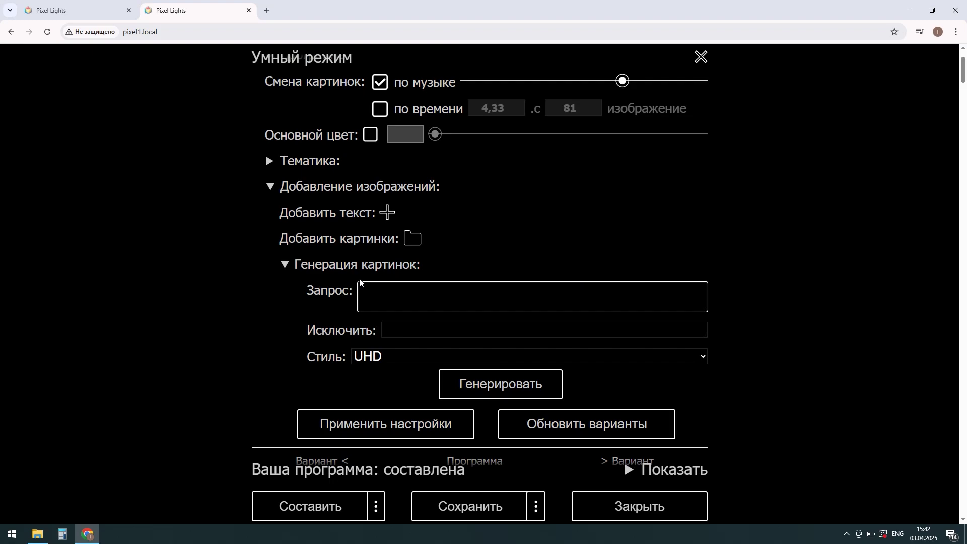
{"action": "key", "text": "alt+shift"}
{"action": "type", "text": "Роза на черн"}
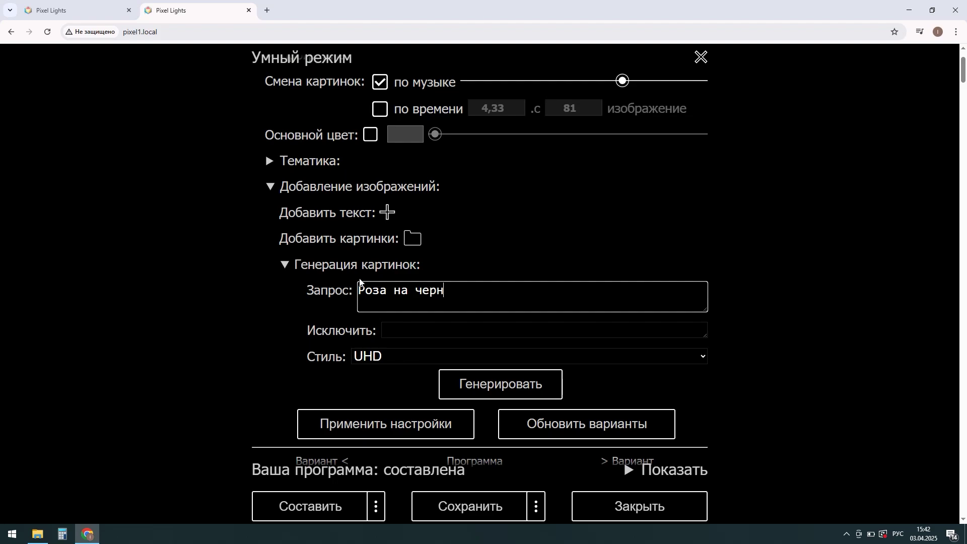
{"action": "type", "text": "ом фоне"}
Exclude "Ваза" from the generation, choose the ANIME style and generate the image
{"action": "left_click", "coordinate": [389, 328]}
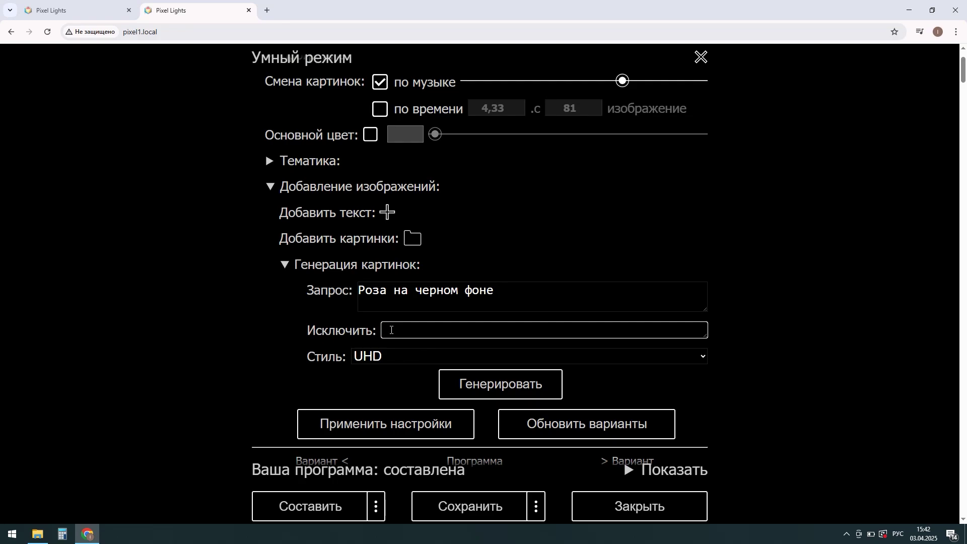
{"action": "left_click", "coordinate": [391, 330]}
{"action": "type", "text": "Ваза"}
{"action": "left_click", "coordinate": [427, 357]}
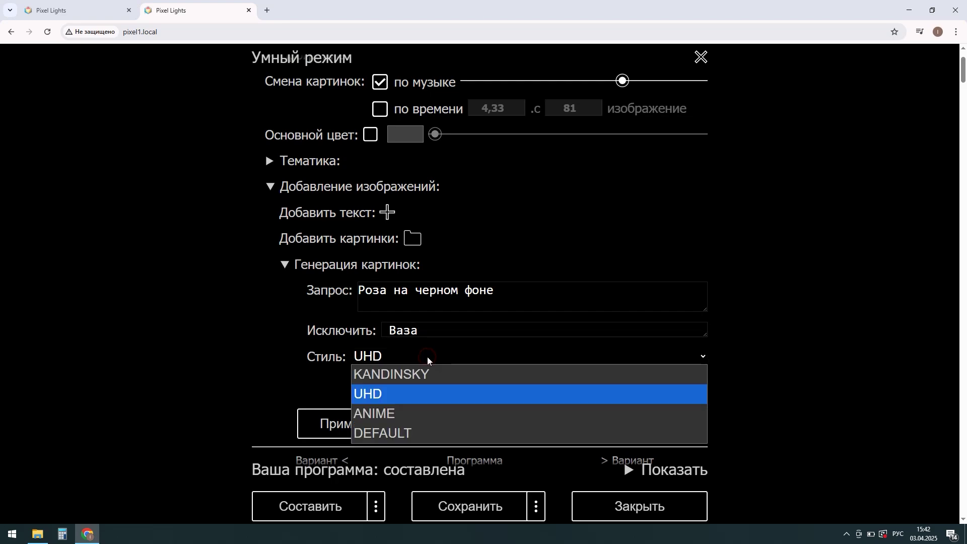
{"action": "left_click", "coordinate": [404, 417]}
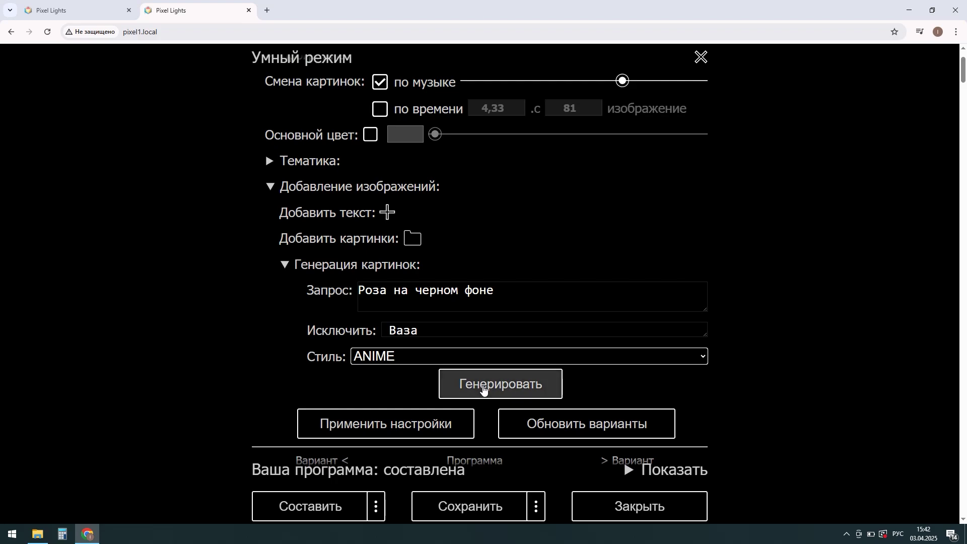
{"action": "left_click", "coordinate": [483, 387]}
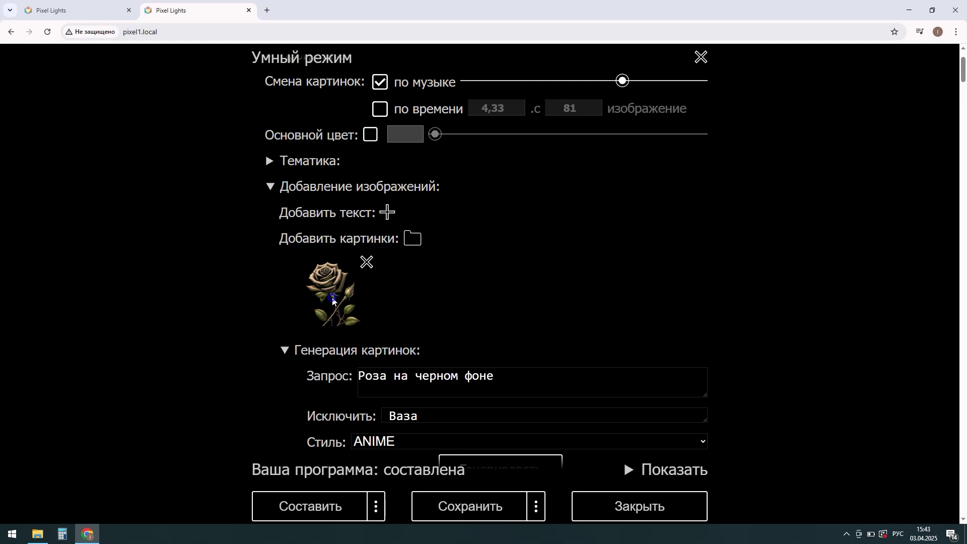
Open the generated rose picture in a separate browser tab and view it at full size
{"action": "right_click", "coordinate": [332, 300]}
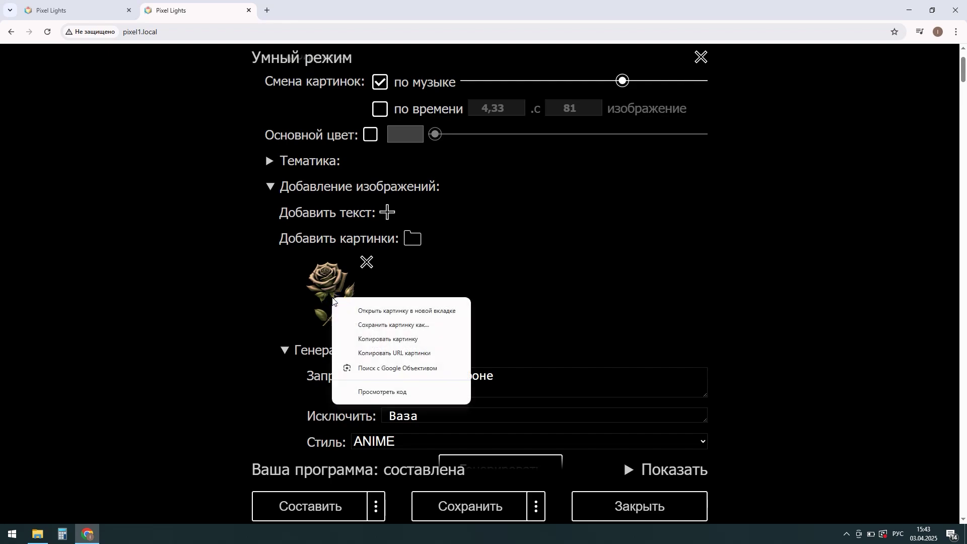
{"action": "left_click", "coordinate": [386, 311]}
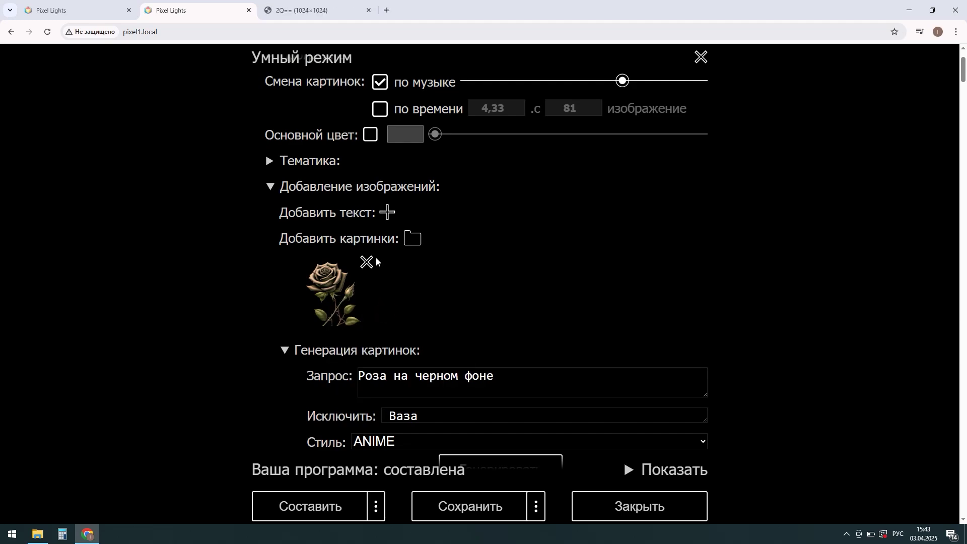
{"action": "left_click", "coordinate": [287, 13]}
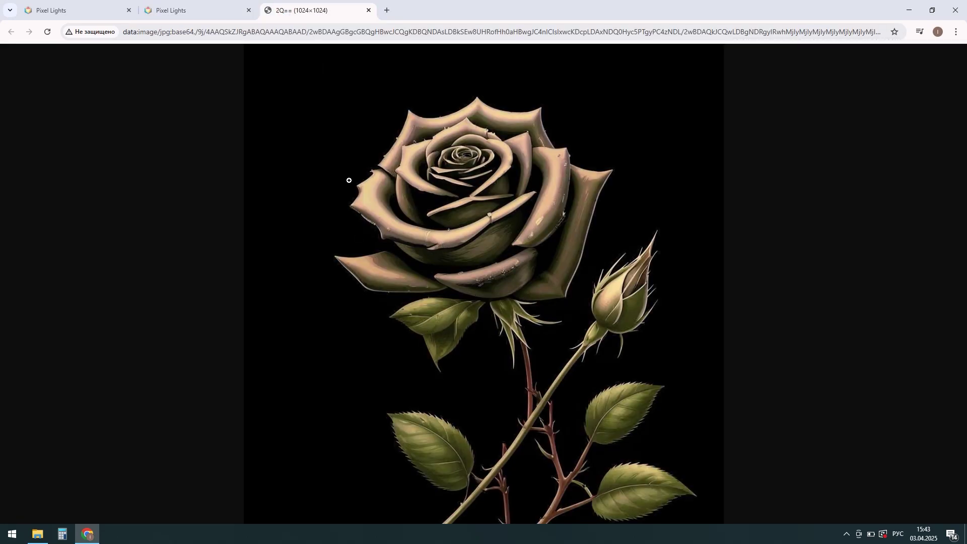
Close the full-size rose picture and recompose the program with the current smart mode settings, confirming the loss of unsaved changes
{"action": "left_click", "coordinate": [369, 10]}
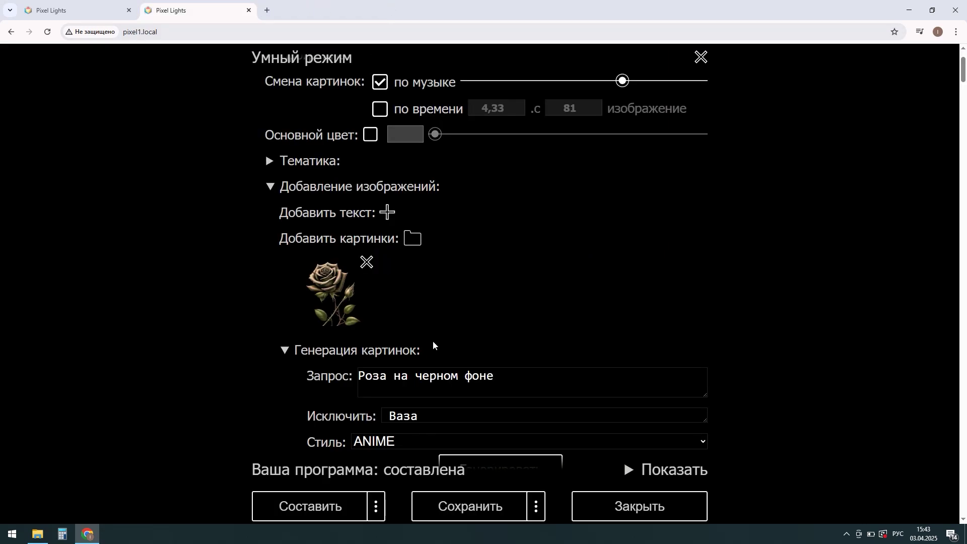
{"action": "scroll", "coordinate": [478, 343], "scroll_direction": "down", "scroll_amount": 2}
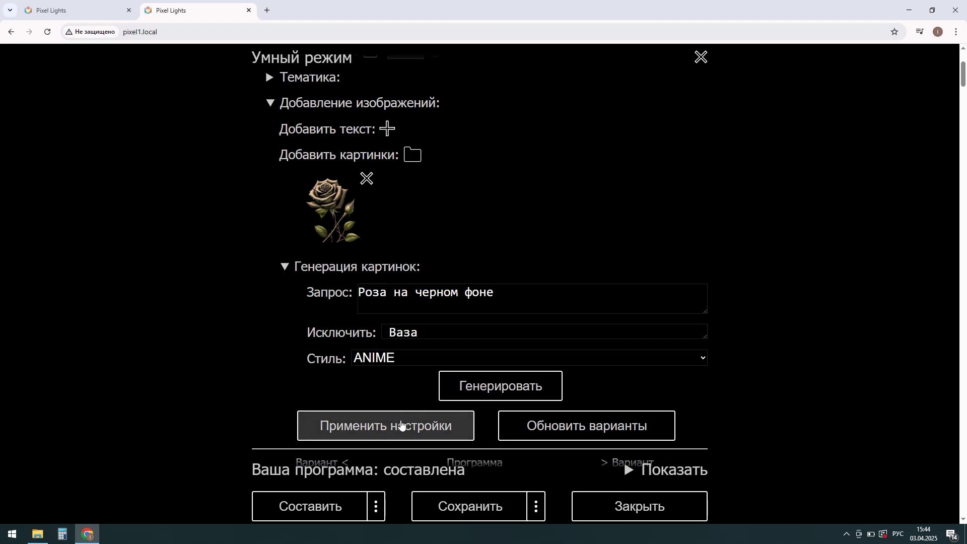
{"action": "left_click", "coordinate": [401, 426]}
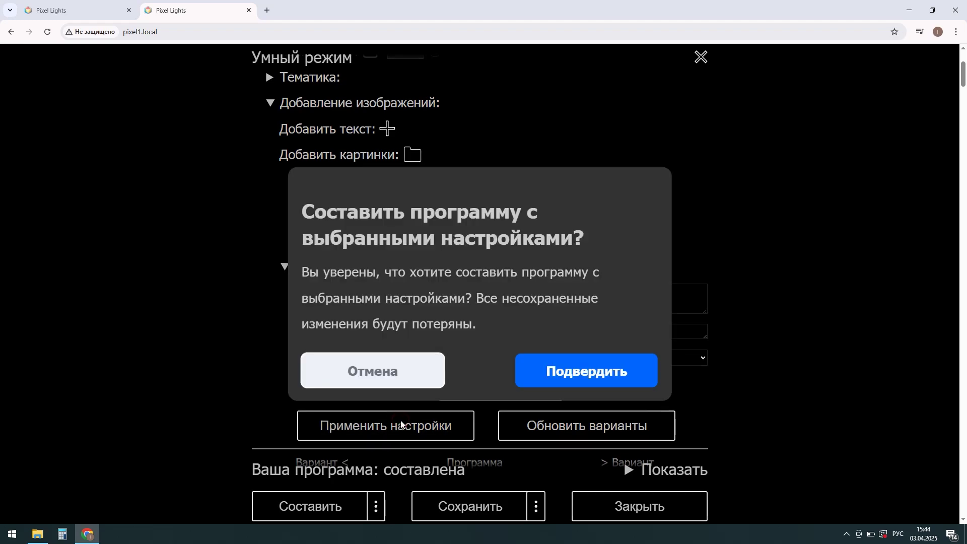
{"action": "left_click", "coordinate": [597, 374]}
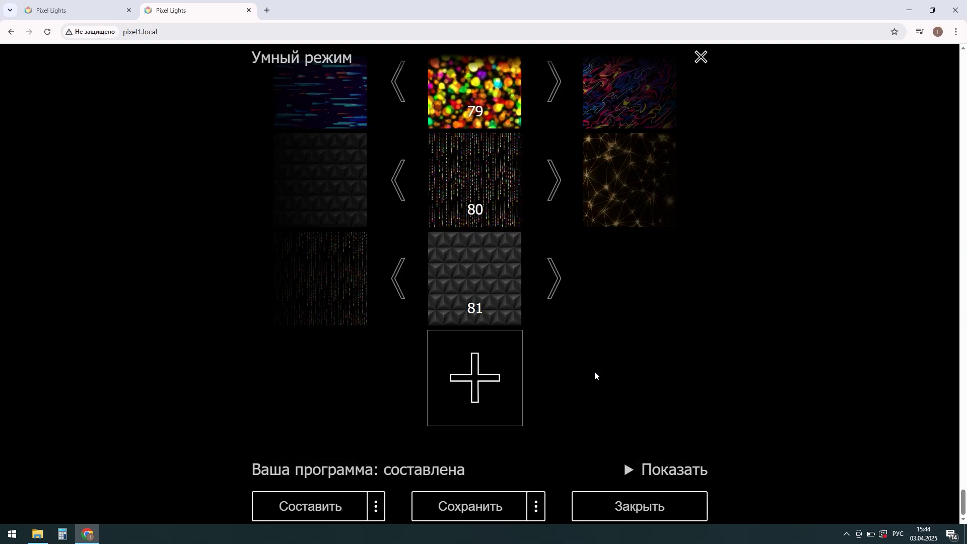
Find the generated rose image in the program's image sequence and move it up to position 2
{"action": "scroll", "coordinate": [576, 355], "scroll_direction": "up", "scroll_amount": 20}
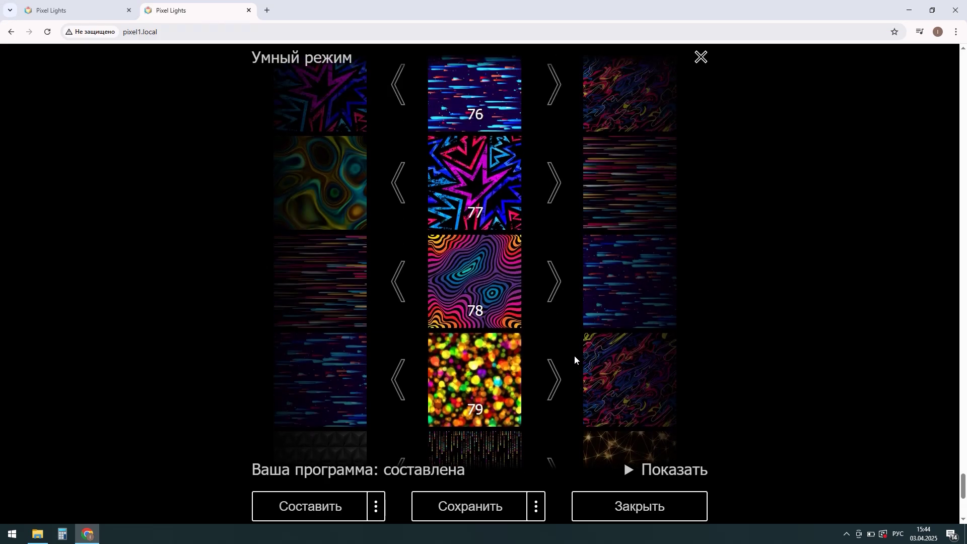
{"action": "scroll", "coordinate": [479, 357], "scroll_direction": "up", "scroll_amount": 20}
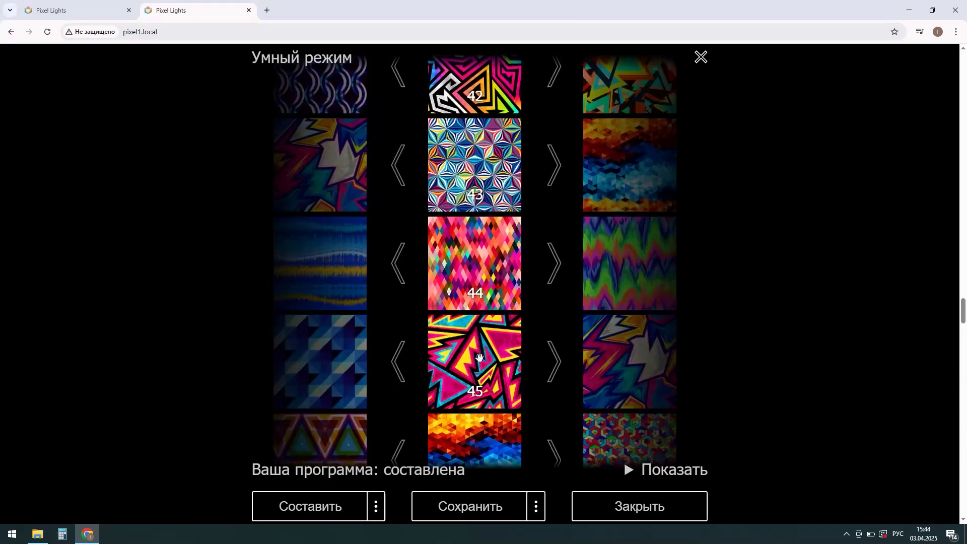
{"action": "left_click", "coordinate": [481, 281]}
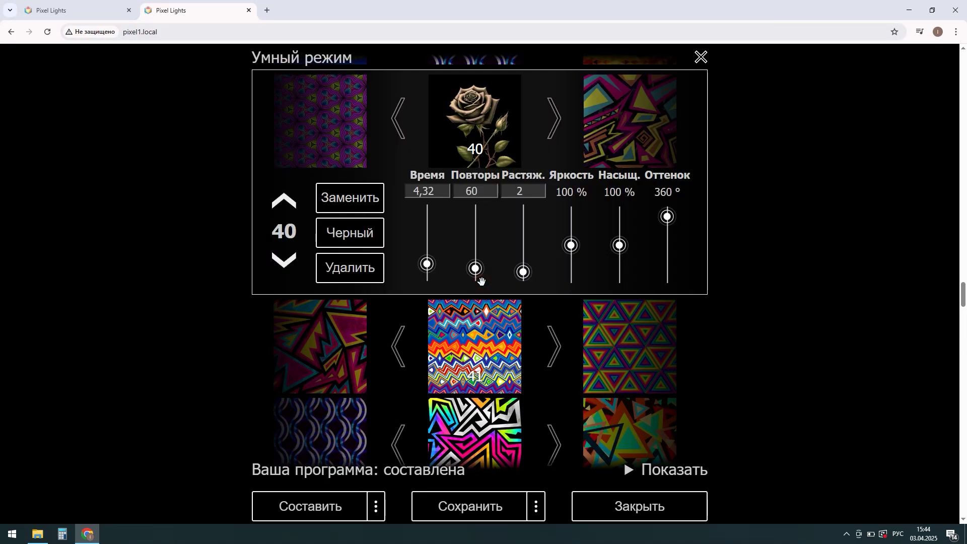
{"action": "double_click", "coordinate": [289, 204]}
{"action": "double_click", "coordinate": [289, 205]}
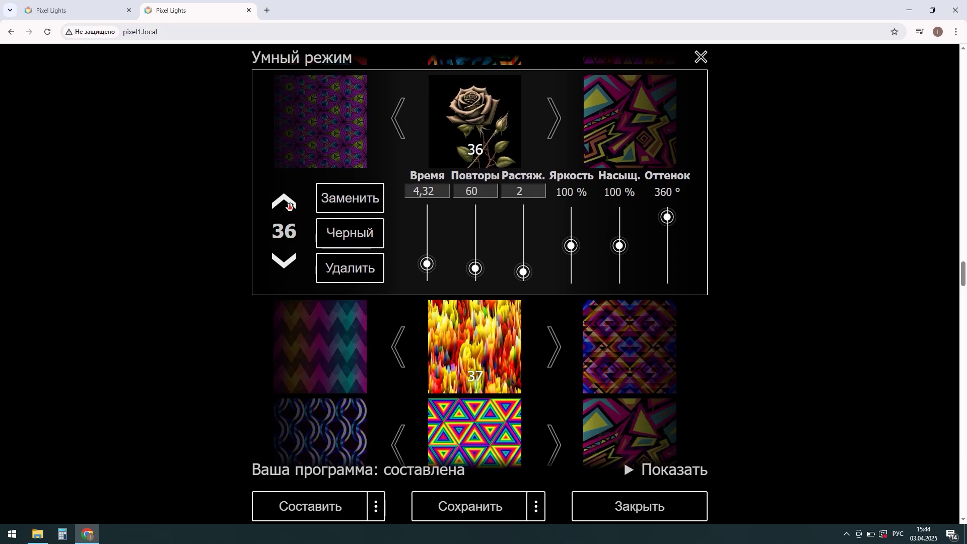
{"action": "triple_click", "coordinate": [289, 205]}
{"action": "double_click", "coordinate": [289, 205]}
{"action": "double_click", "coordinate": [289, 205]}
{"action": "double_click", "coordinate": [289, 205]}
{"action": "triple_click", "coordinate": [289, 205]}
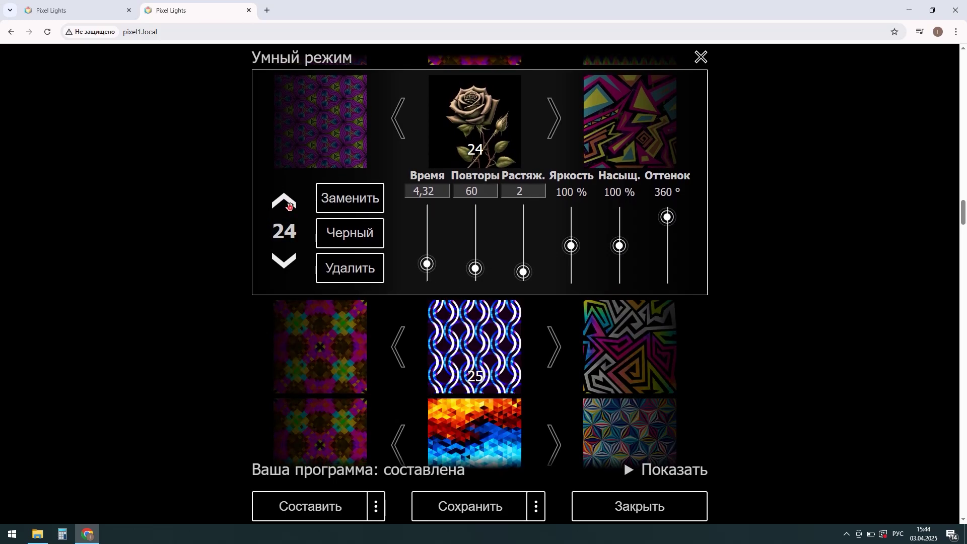
{"action": "triple_click", "coordinate": [289, 205]}
{"action": "double_click", "coordinate": [289, 205]}
{"action": "triple_click", "coordinate": [290, 205]}
{"action": "triple_click", "coordinate": [289, 205]}
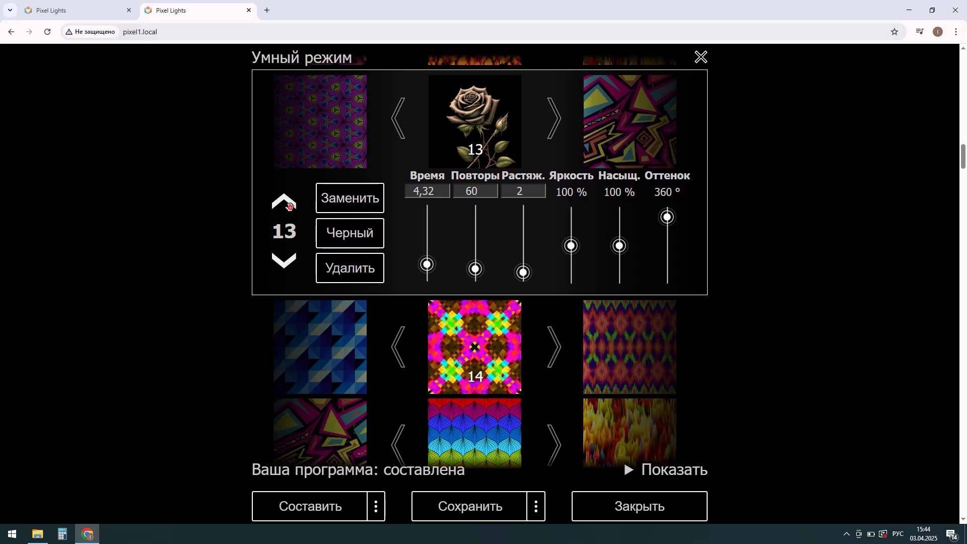
{"action": "triple_click", "coordinate": [289, 205]}
{"action": "double_click", "coordinate": [289, 205]}
{"action": "double_click", "coordinate": [289, 205]}
{"action": "double_click", "coordinate": [289, 205]}
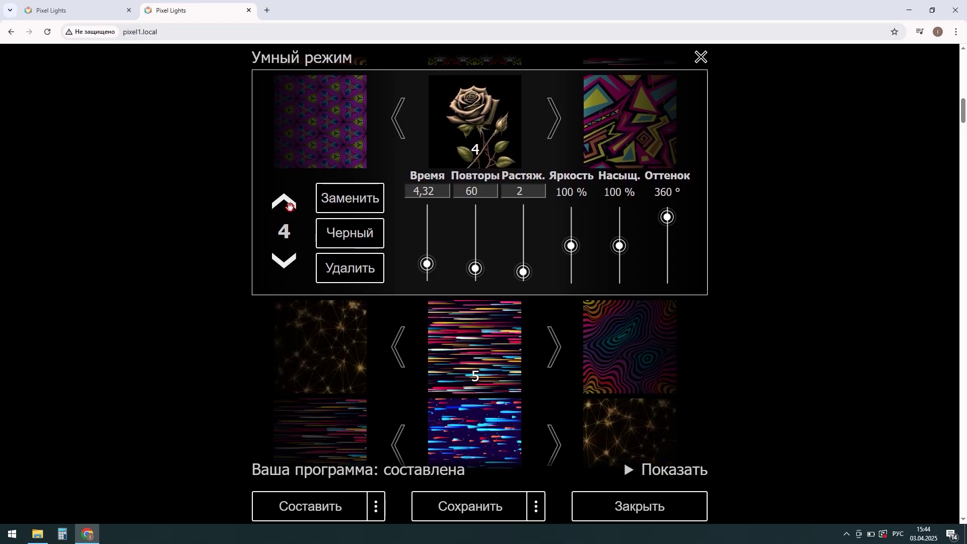
{"action": "double_click", "coordinate": [290, 205]}
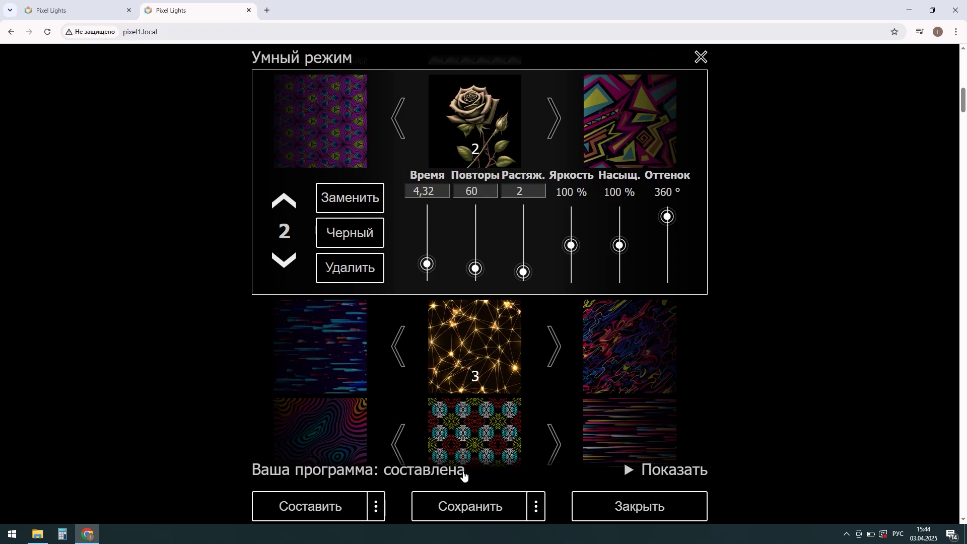
Save the recomposed program to the devices and close smart mode
{"action": "left_click", "coordinate": [469, 498]}
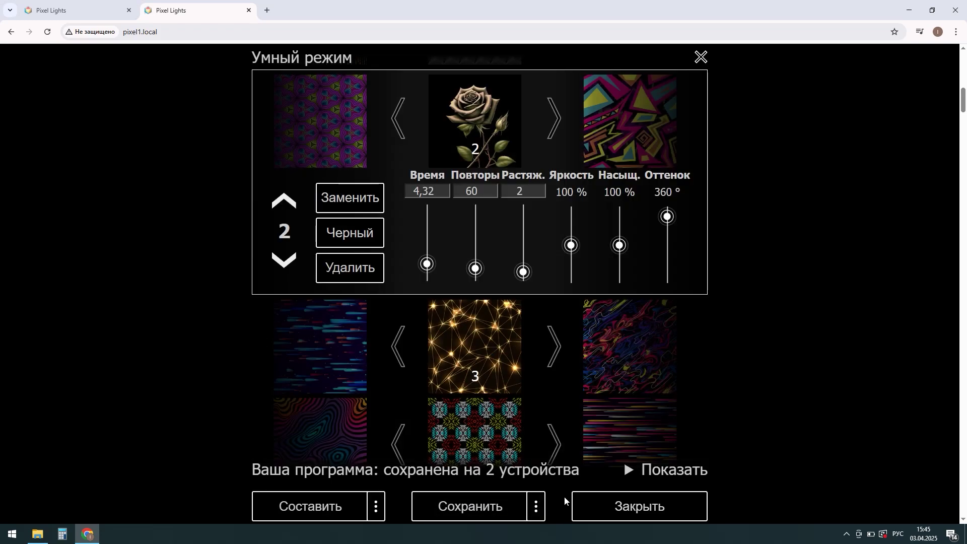
{"action": "left_click", "coordinate": [600, 505]}
{"action": "left_click", "coordinate": [600, 352]}
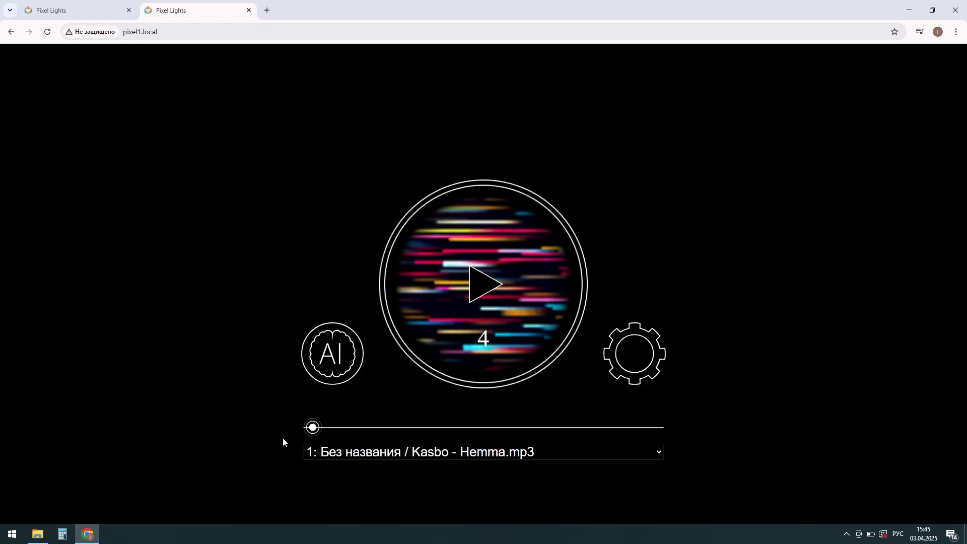
Play program 1 with Kasbo - Hemma.mp3 to preview its opening images, pausing at image 3
{"action": "left_click", "coordinate": [504, 268]}
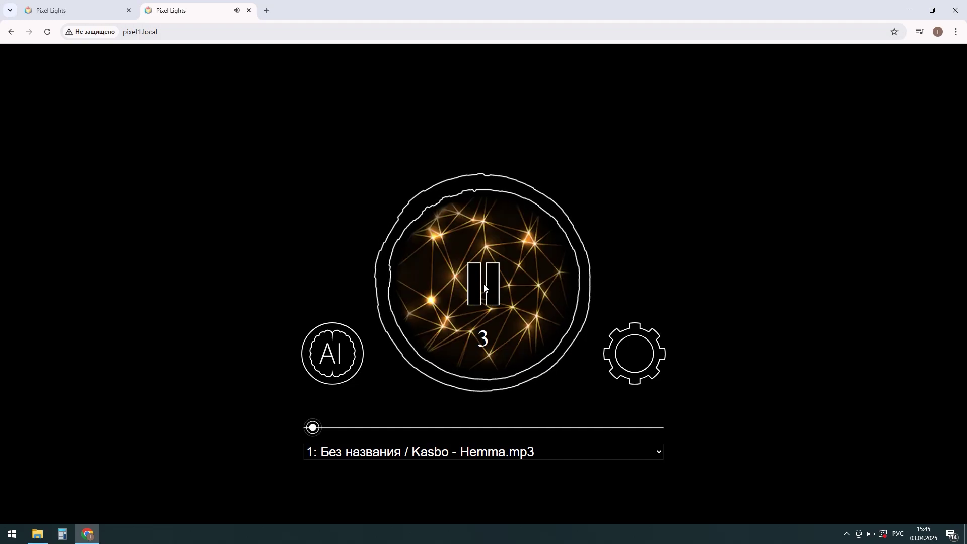
{"action": "left_click", "coordinate": [483, 287]}
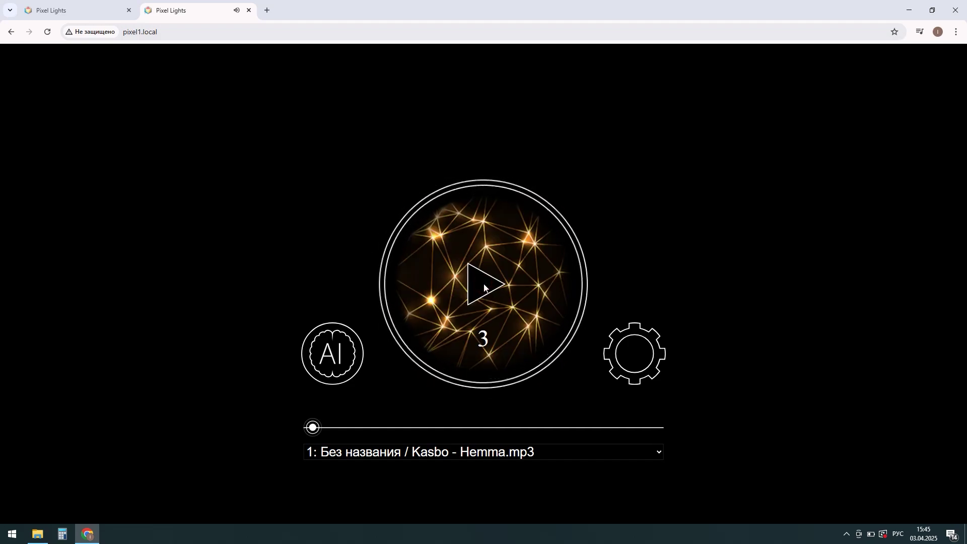